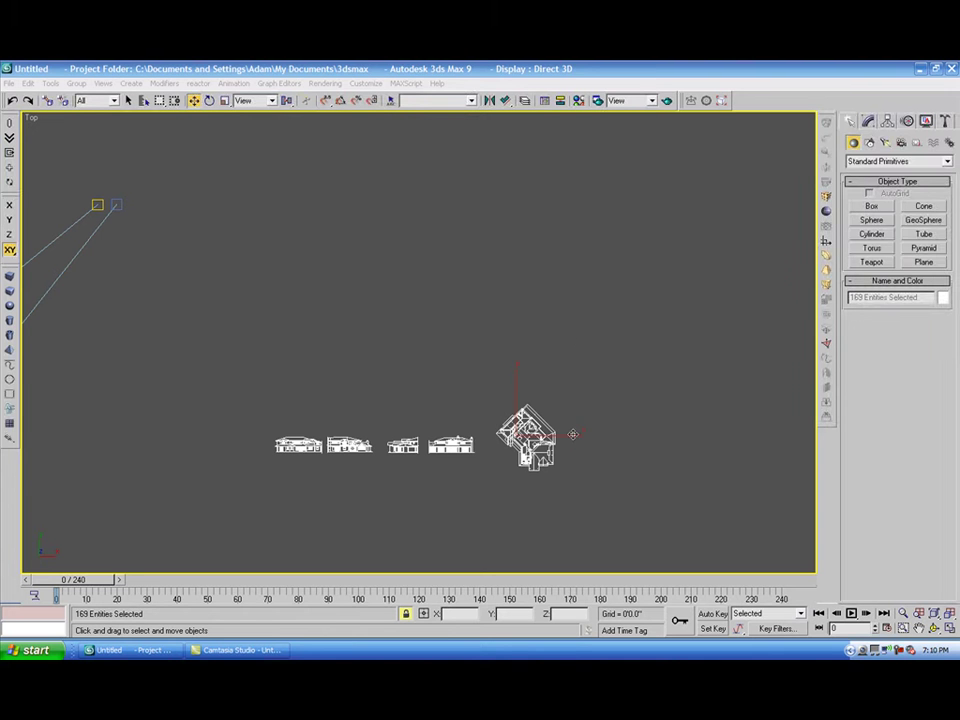
# Step: Select all the floor plan linework beside the elevations and group it under the default name
pyautogui.moveTo(589, 419); pyautogui.dragTo(653, 344, button='middle')
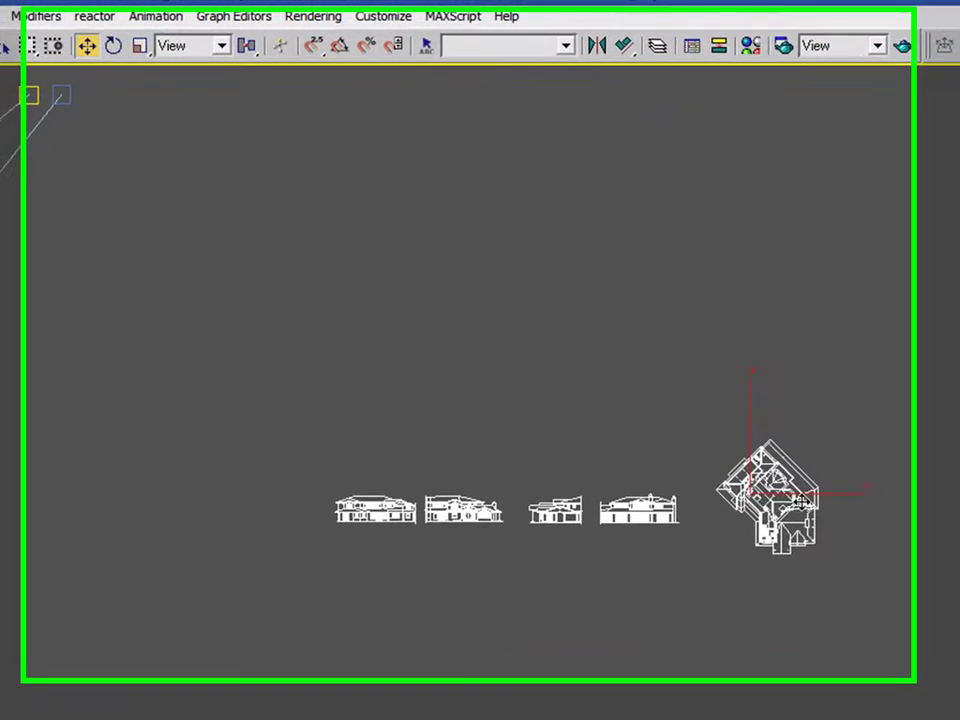
pyautogui.moveTo(843, 532); pyautogui.dragTo(672, 455)
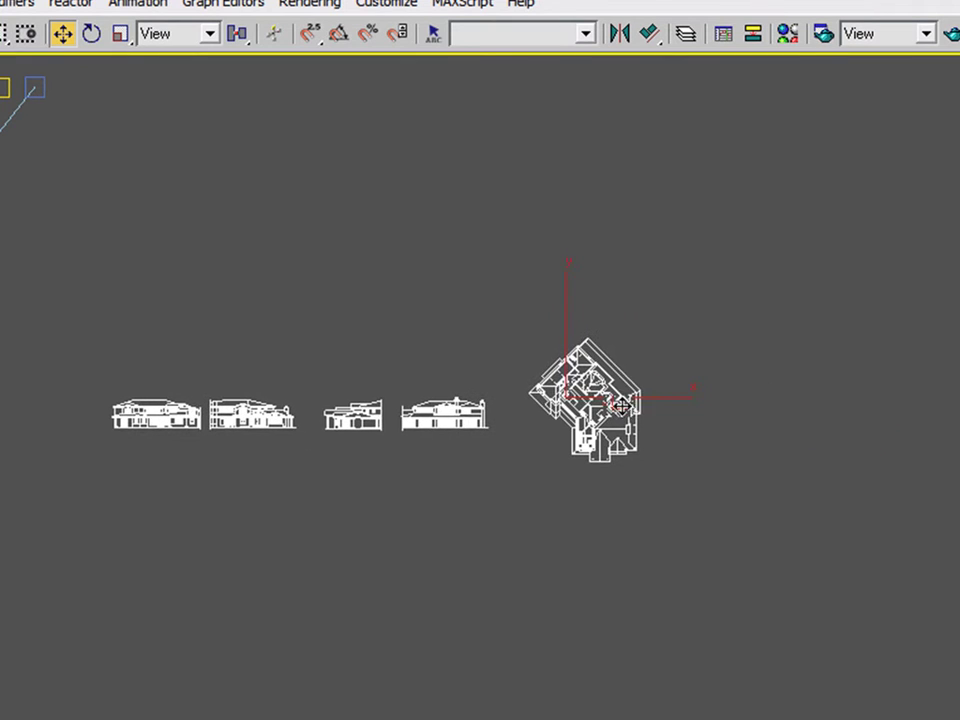
pyautogui.click(598, 395)
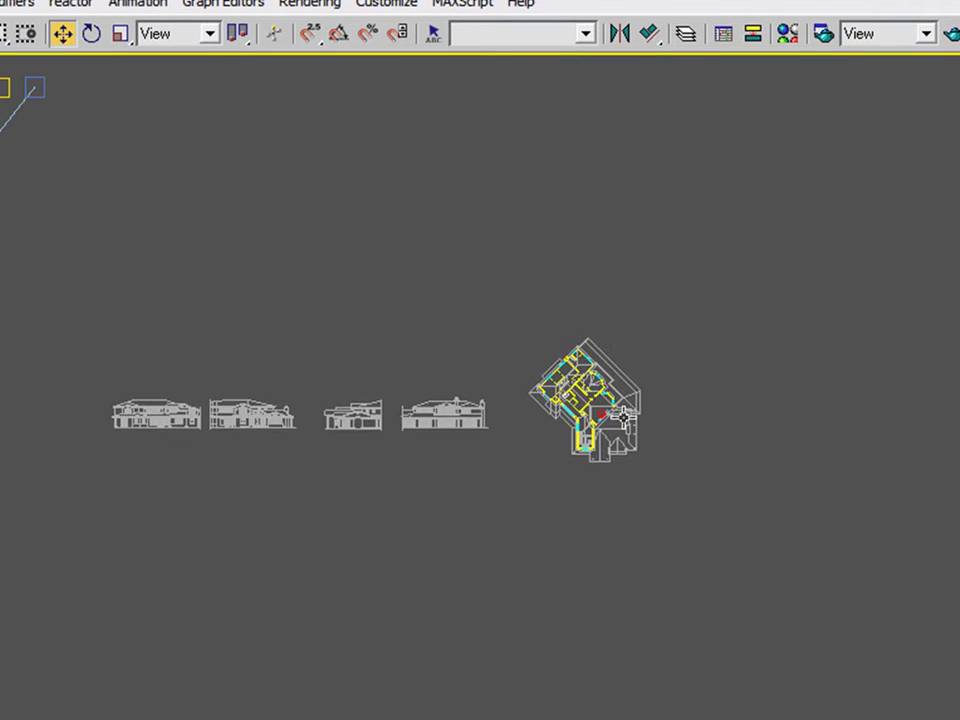
pyautogui.scroll(2, 598, 395)
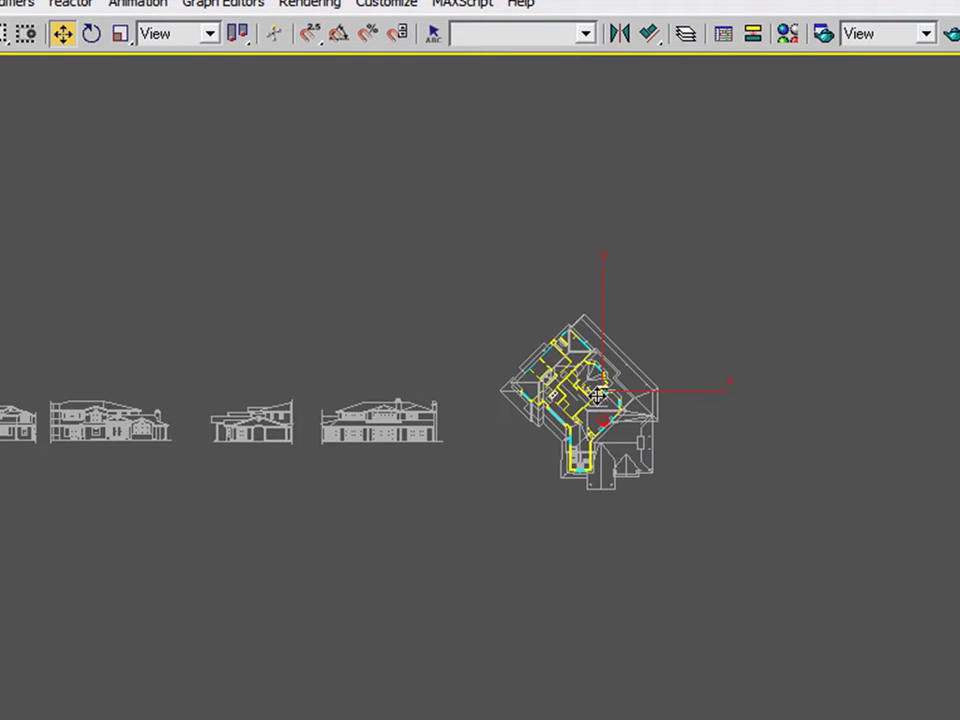
pyautogui.moveTo(679, 505); pyautogui.dragTo(493, 264)
pyautogui.hotkey('ctrl', 'g')
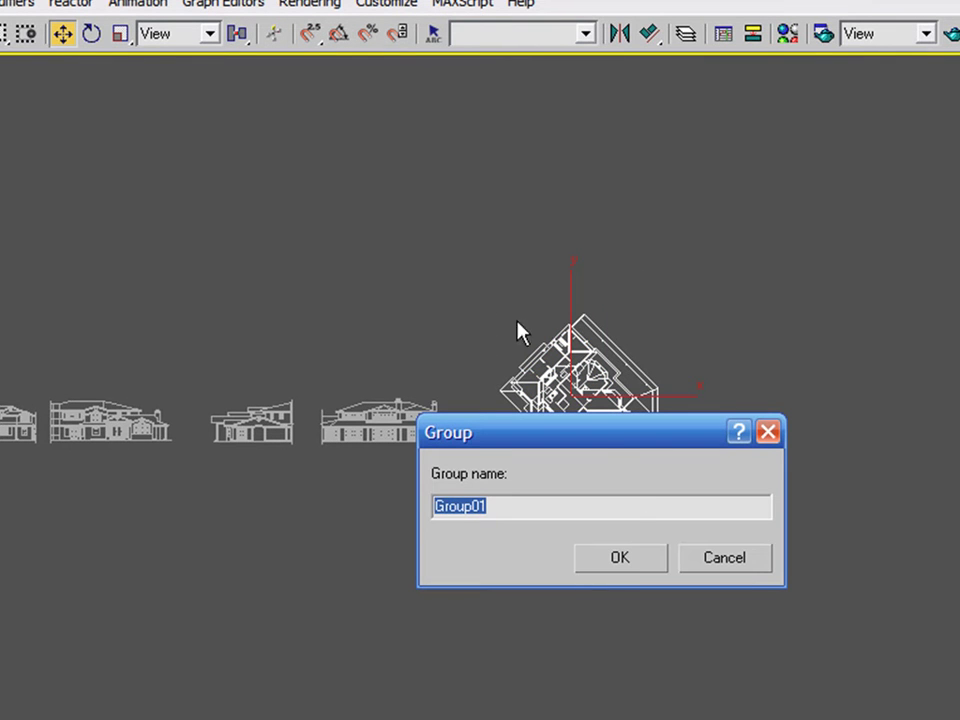
pyautogui.click(626, 559)
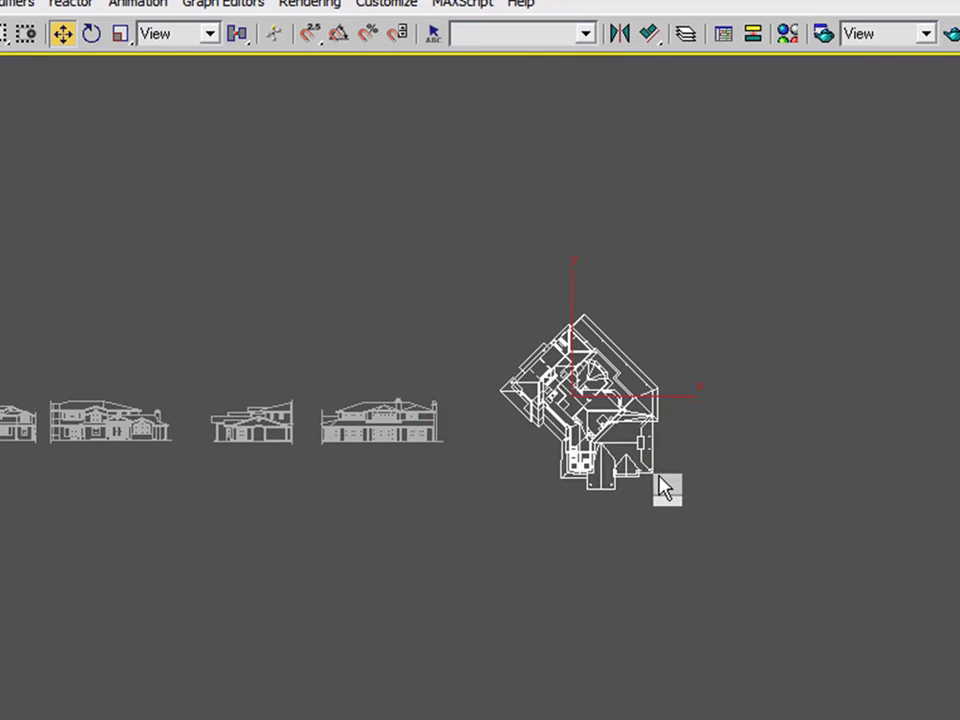
pyautogui.click(671, 442)
pyautogui.click(632, 406)
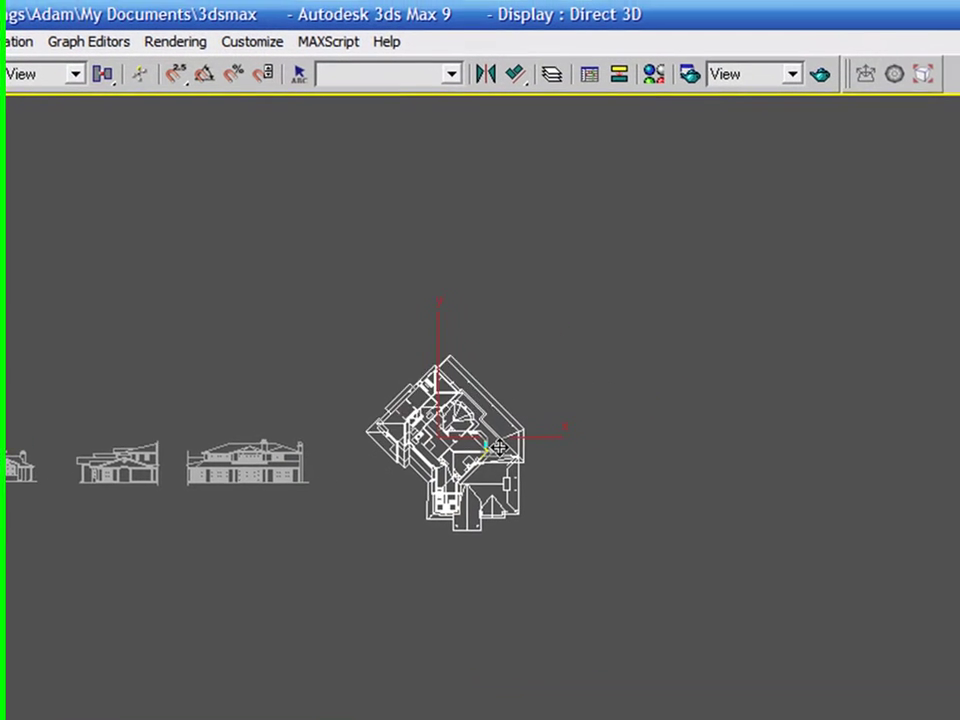
# Step: Move the grouped floor plan above the row of elevations and check its linework close up
pyautogui.moveTo(486, 413); pyautogui.dragTo(249, 187)
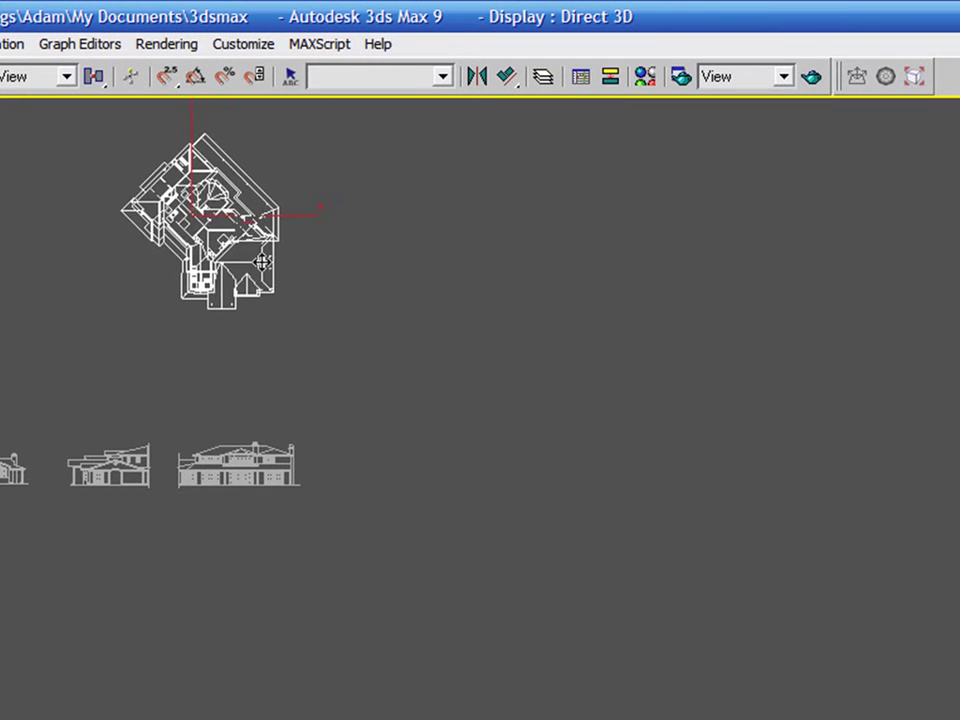
pyautogui.scroll(2, 270, 260)
pyautogui.moveTo(270, 260); pyautogui.dragTo(690, 590, button='middle')
pyautogui.scroll(-1, 772, 517)
pyautogui.scroll(5, 769, 508)
pyautogui.scroll(3, 560, 580)
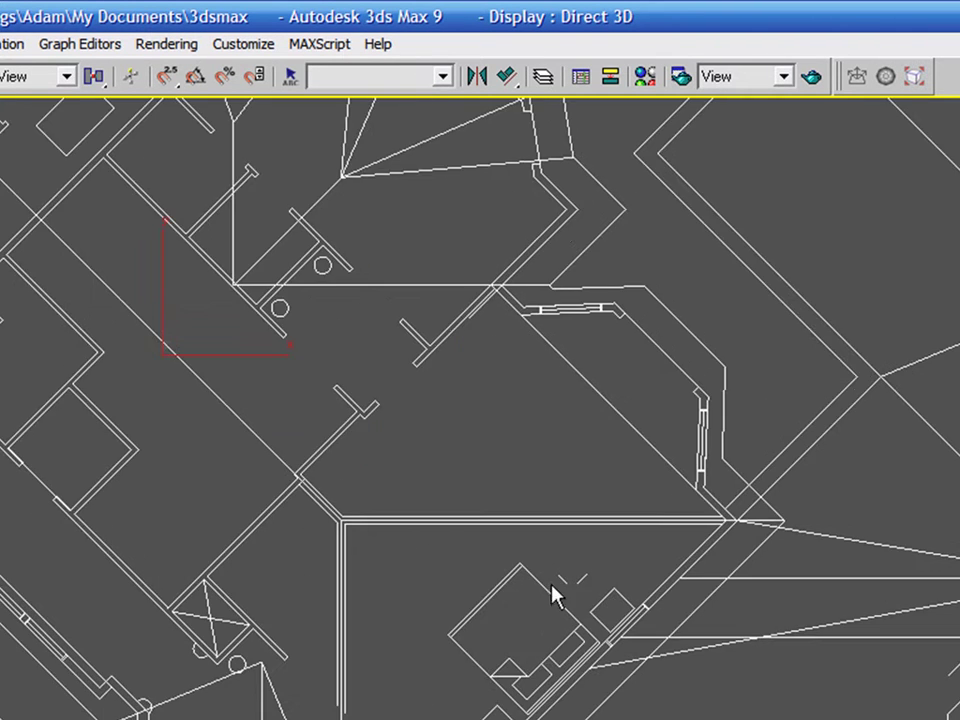
pyautogui.scroll(-5, 550, 608)
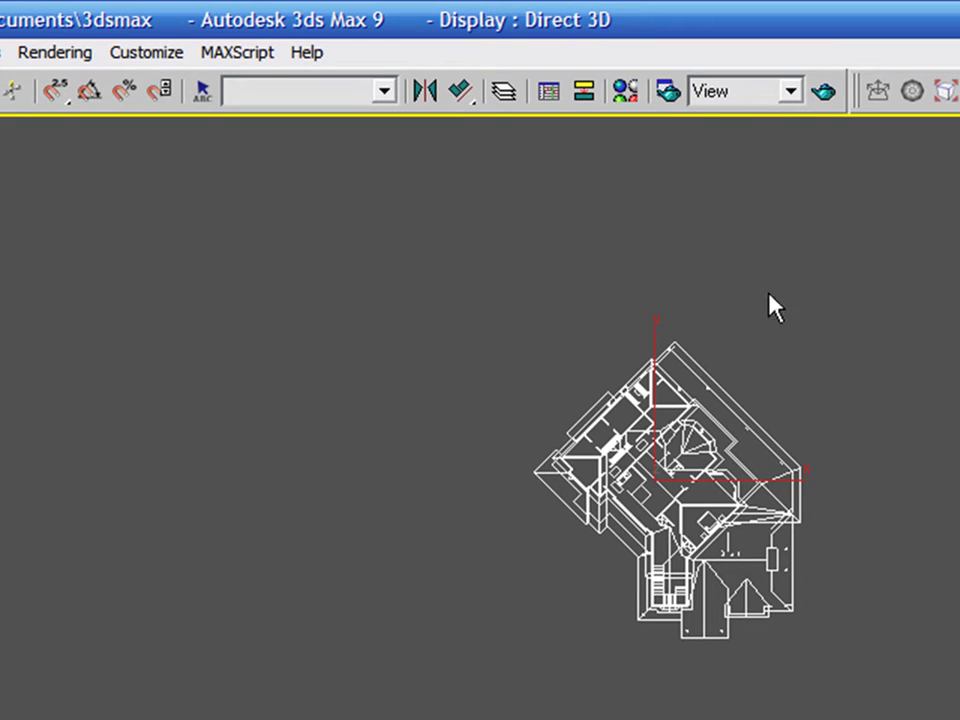
pyautogui.moveTo(704, 508); pyautogui.dragTo(555, 478)
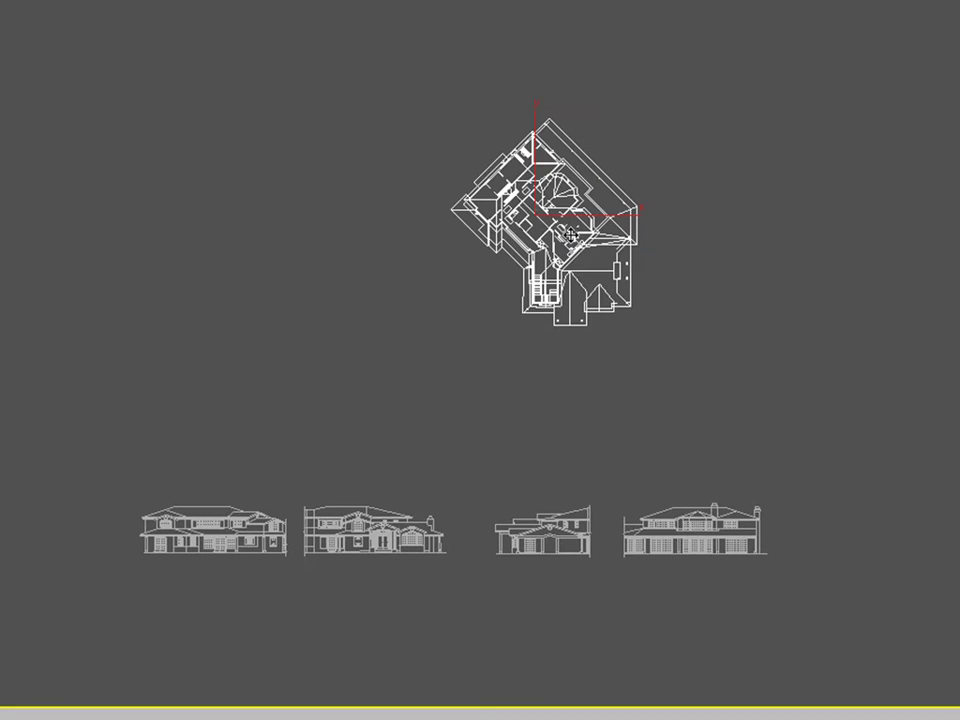
pyautogui.click(676, 525)
pyautogui.moveTo(676, 525); pyautogui.dragTo(712, 393)
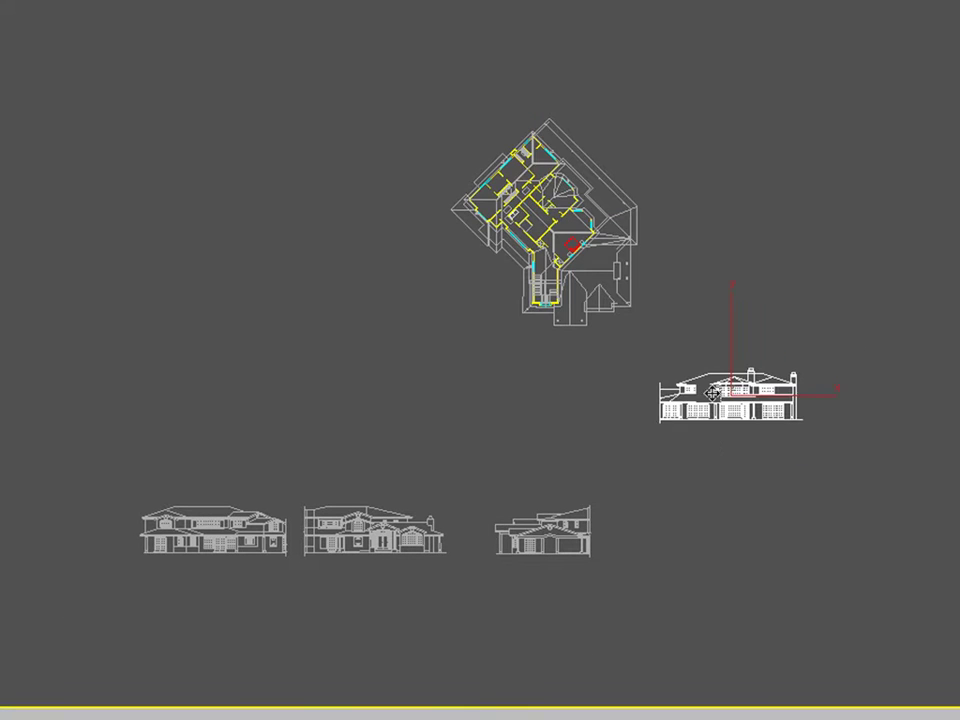
pyautogui.hotkey('ctrl', 'z')
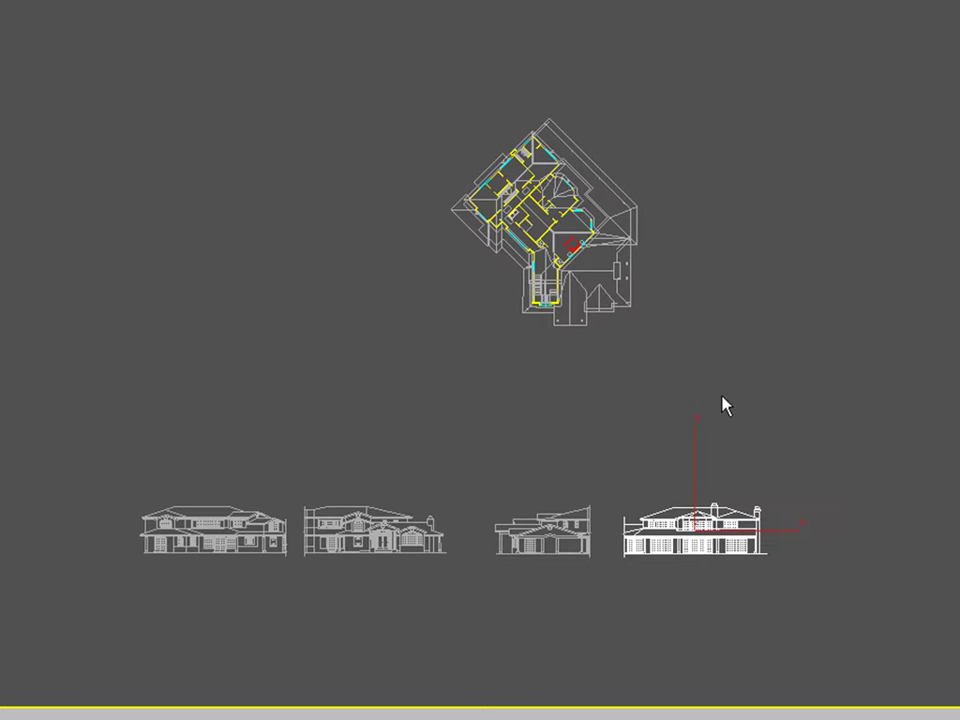
# Step: Move the grouped floor plan farther up and left, well clear of the elevations, and deselect it
pyautogui.click(706, 352)
pyautogui.click(593, 243)
pyautogui.moveTo(590, 243); pyautogui.dragTo(764, 358, button='middle')
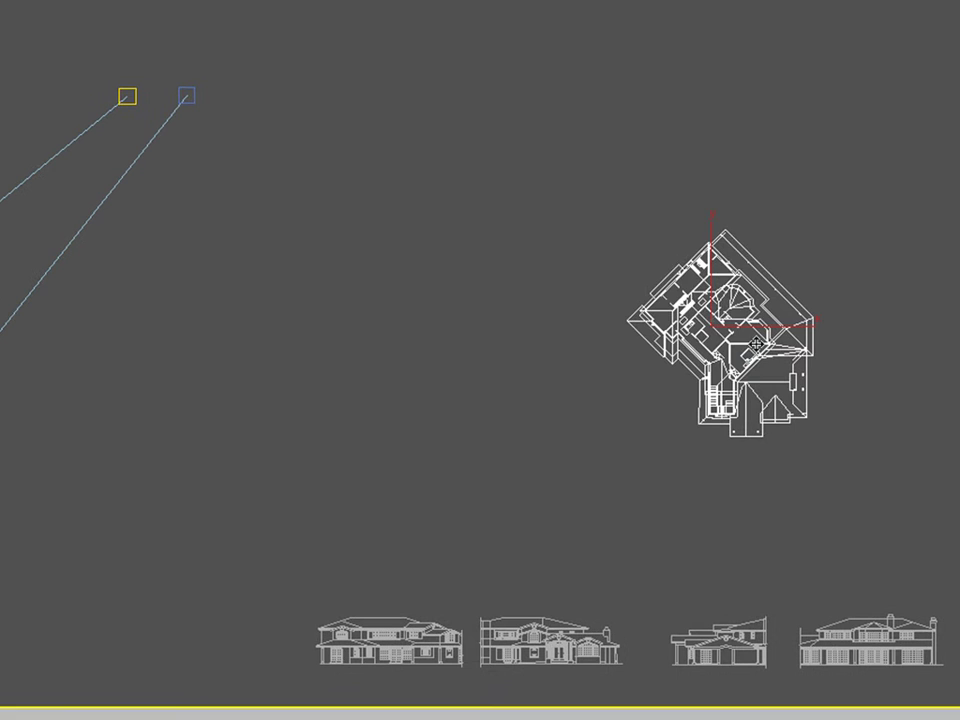
pyautogui.moveTo(757, 343); pyautogui.dragTo(353, 108)
pyautogui.click(440, 214)
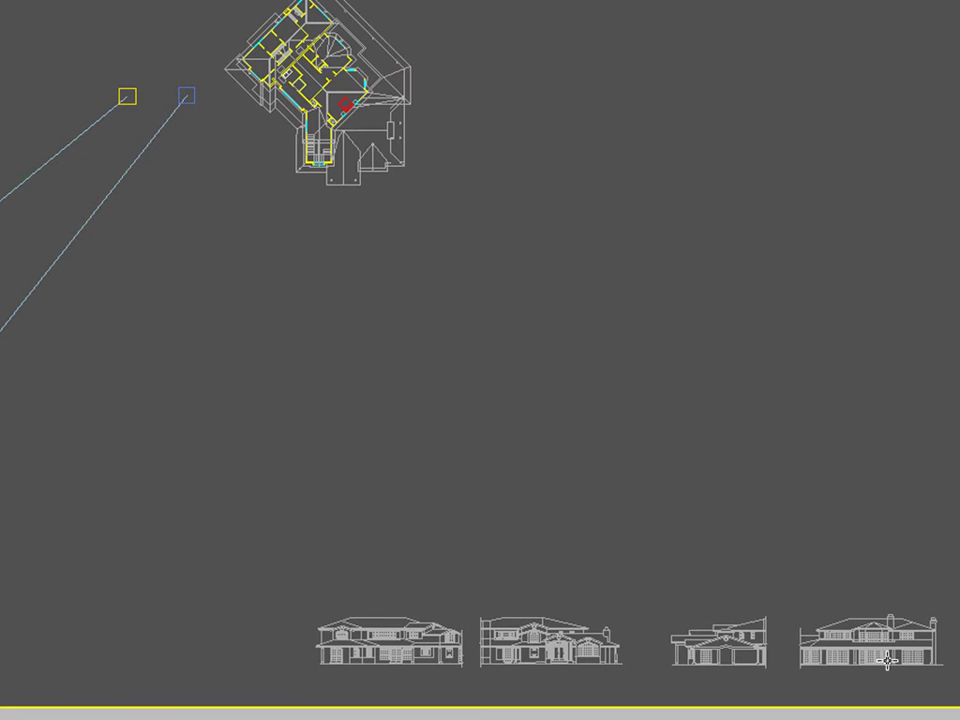
# Step: Move the elevation with the double-door entrance out of the row to just below the floor plan
pyautogui.click(551, 643)
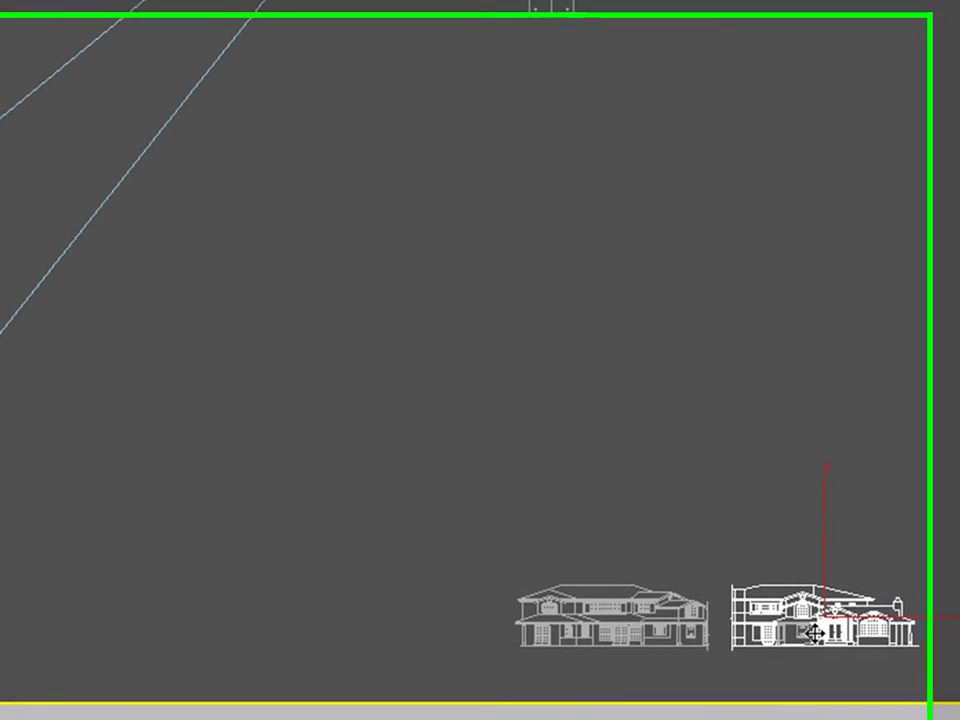
pyautogui.moveTo(540, 648); pyautogui.dragTo(520, 527)
pyautogui.moveTo(815, 458); pyautogui.dragTo(570, 80)
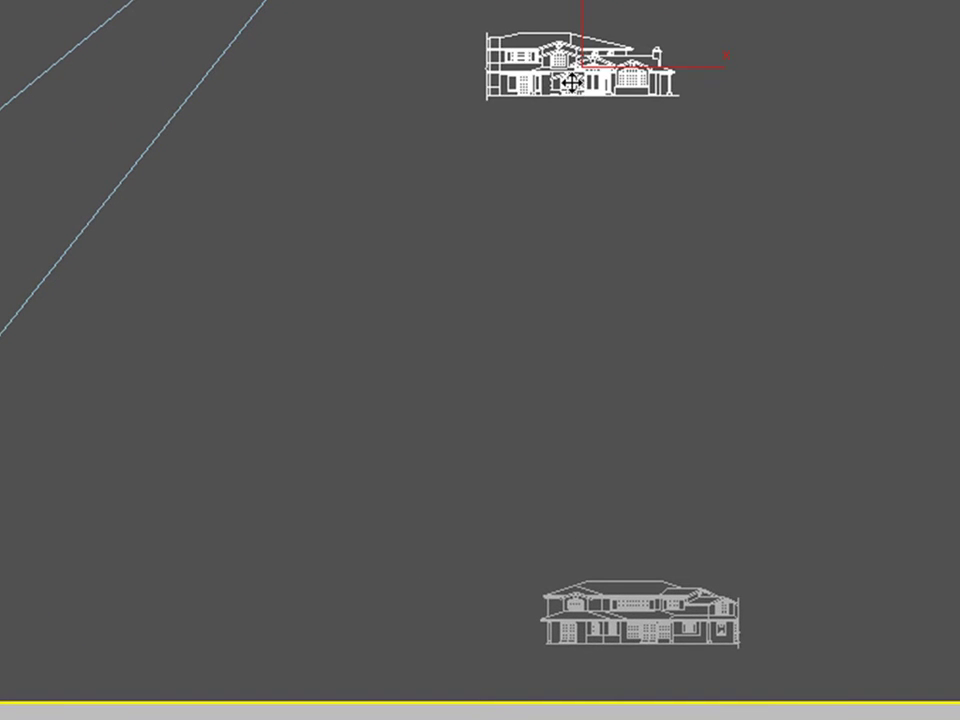
# Step: Align the entrance elevation with the plan by snapping its upper gable peak to the projecting roof's ridge line end
pyautogui.scroll(5, 577, 59)
pyautogui.moveTo(577, 59); pyautogui.dragTo(629, 426, button='middle')
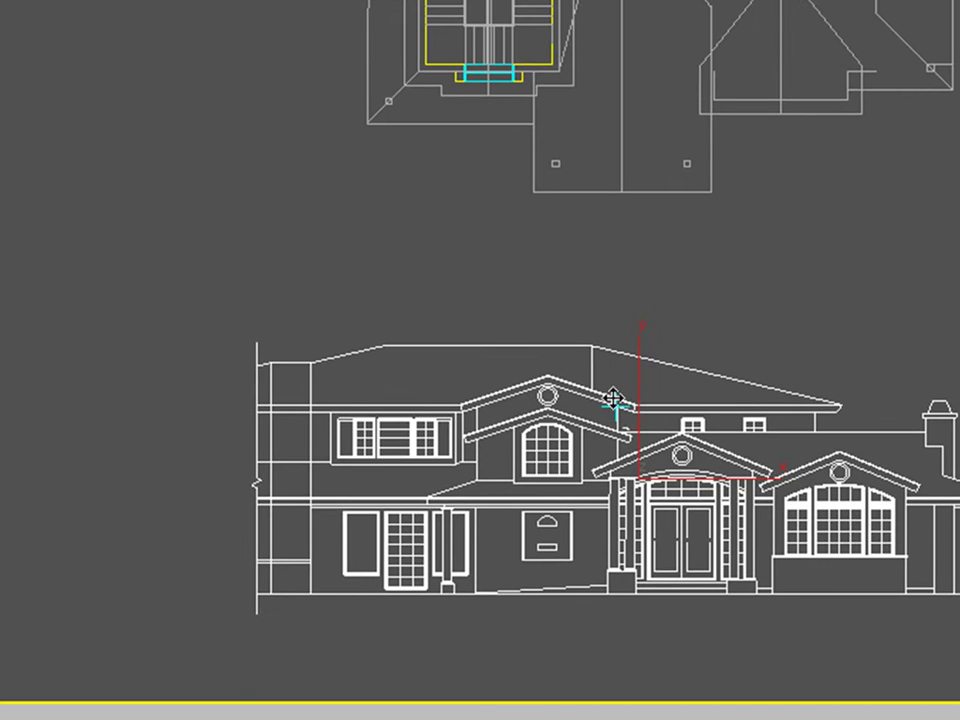
pyautogui.moveTo(614, 399); pyautogui.dragTo(663, 274)
pyautogui.scroll(2, 688, 274)
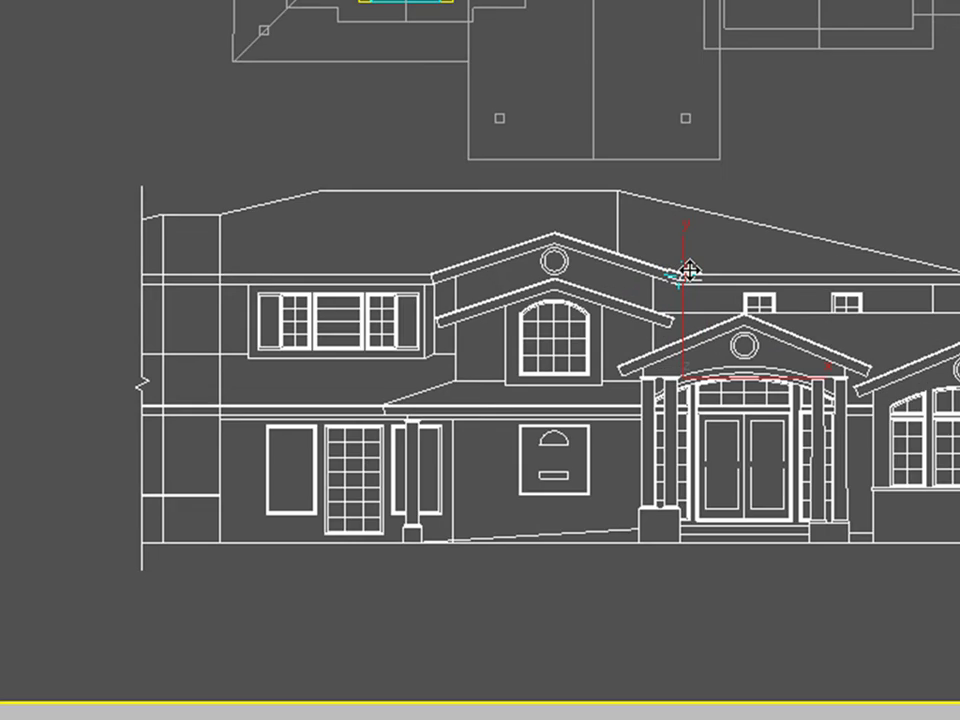
pyautogui.moveTo(699, 289); pyautogui.dragTo(740, 352, button='middle')
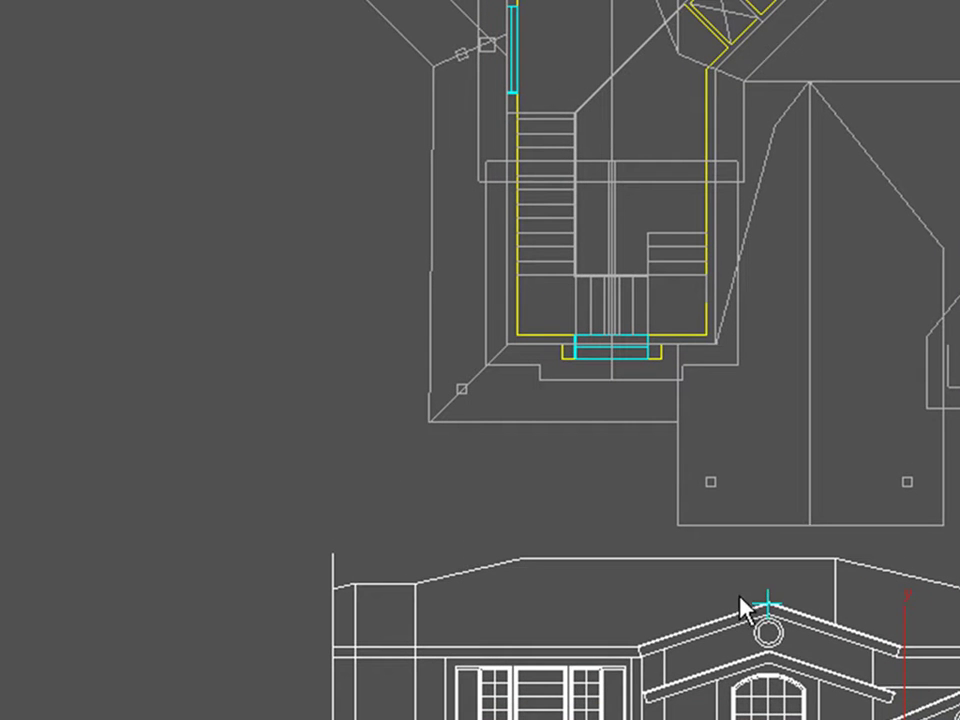
pyautogui.moveTo(765, 590); pyautogui.dragTo(808, 529)
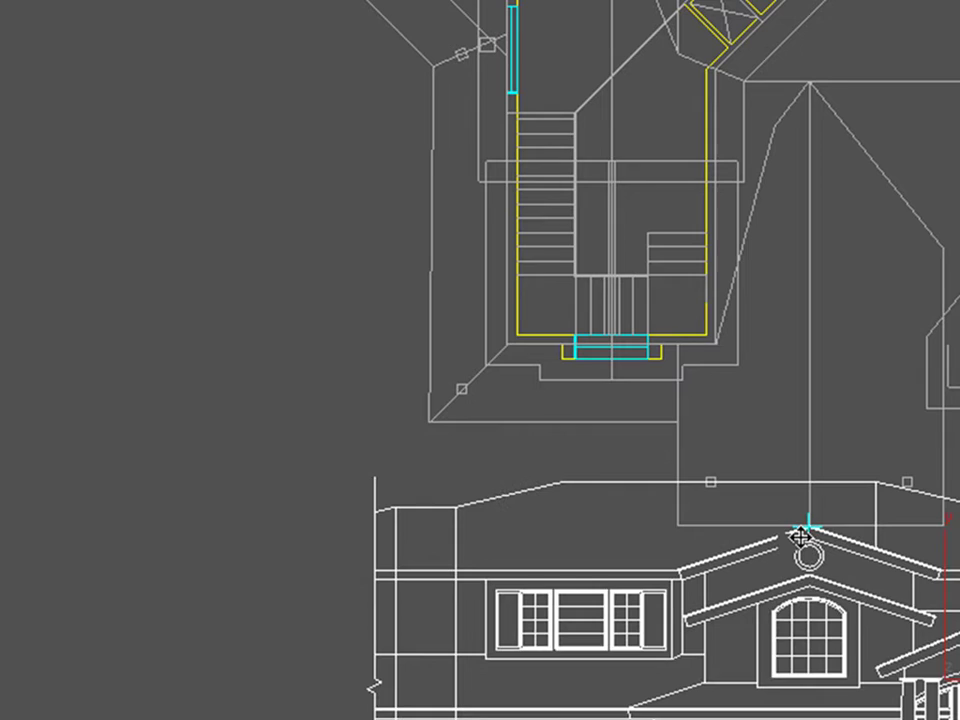
# Step: Move the aligned entrance elevation straight down along Y until it clears the floor plan
pyautogui.scroll(-2, 810, 540)
pyautogui.moveTo(811, 565); pyautogui.dragTo(846, 392, button='middle')
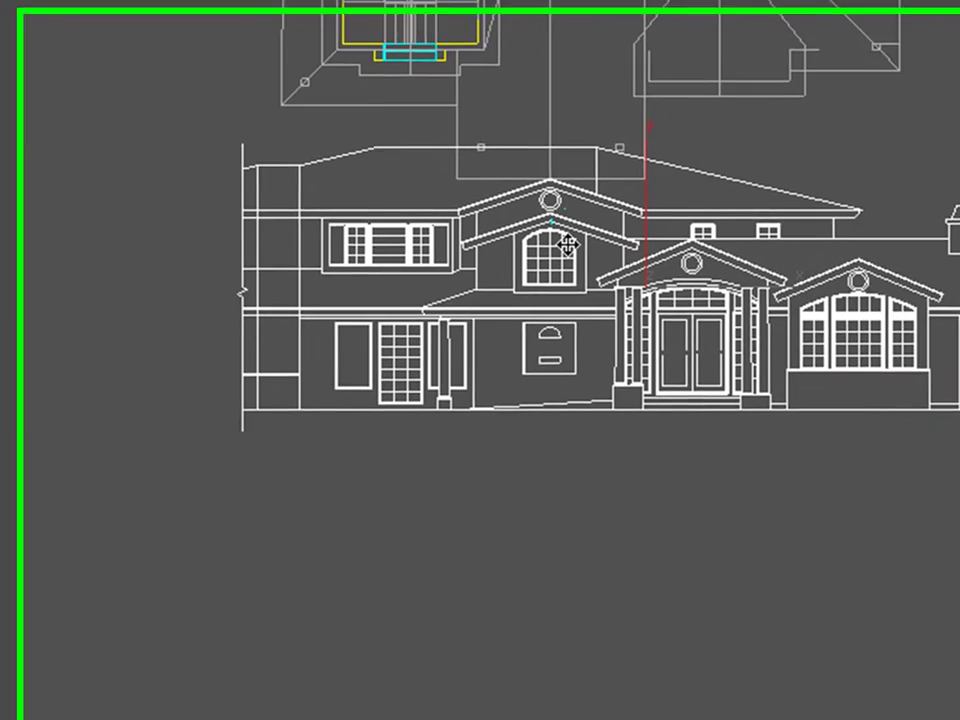
pyautogui.moveTo(866, 436); pyautogui.dragTo(920, 704)
pyautogui.moveTo(911, 671); pyautogui.dragTo(789, 525, button='middle')
pyautogui.scroll(-3, 711, 471)
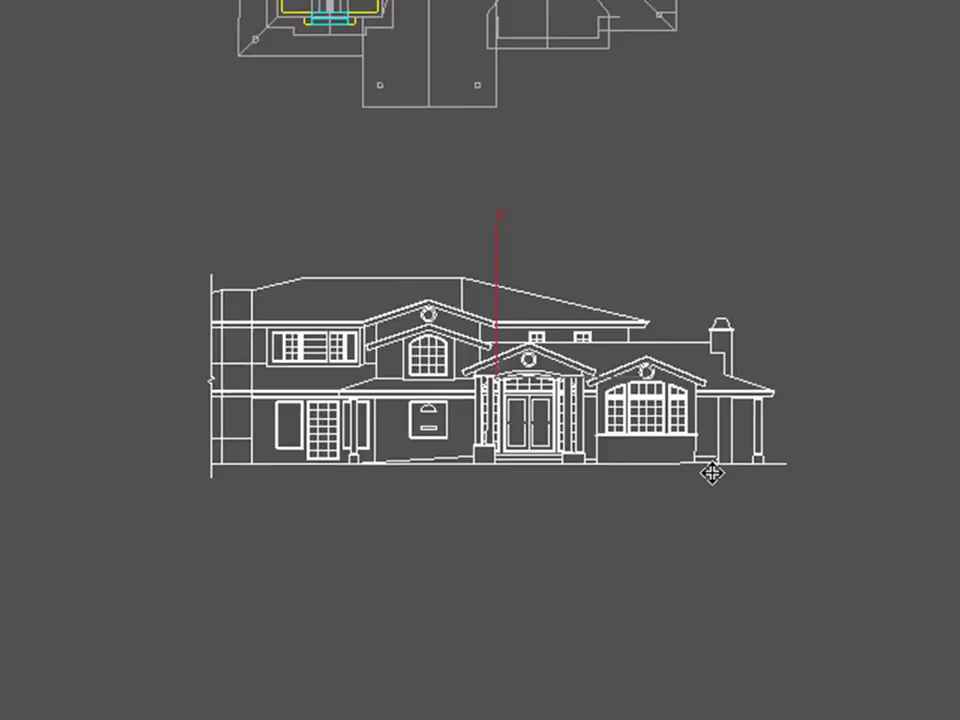
# Step: Turn on 2.5D snapping and rotate the entrance elevation upright about the X axis, using the end of its ground line
pyautogui.keyDown('alt'); pyautogui.moveTo(414, 250); pyautogui.dragTo(475, 186, button='middle'); pyautogui.keyUp('alt')
pyautogui.scroll(2, 700, 439)
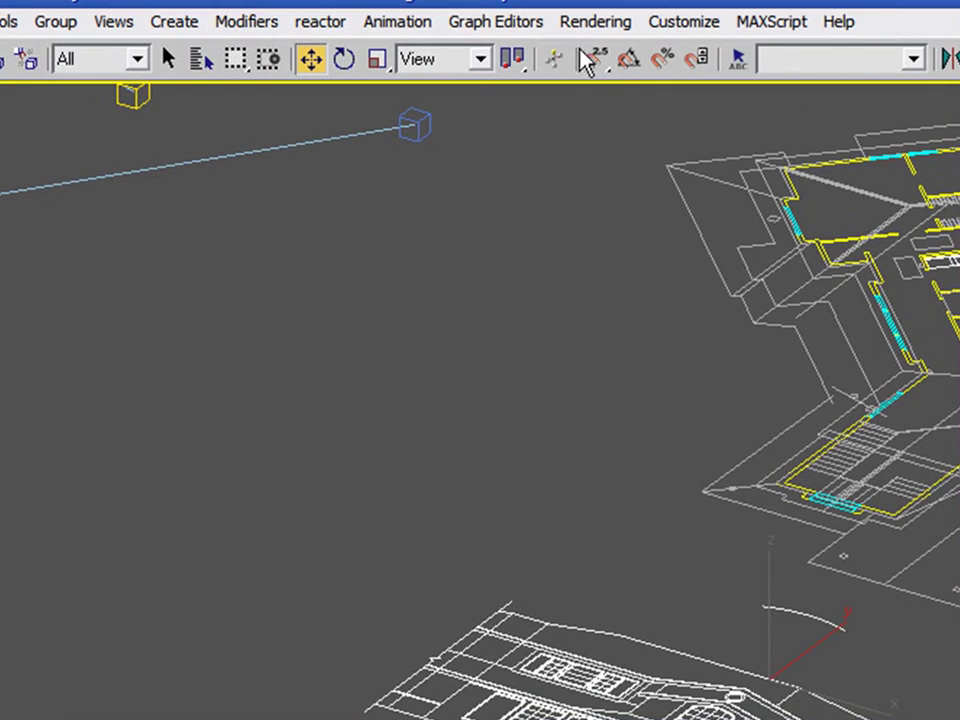
pyautogui.click(597, 60)
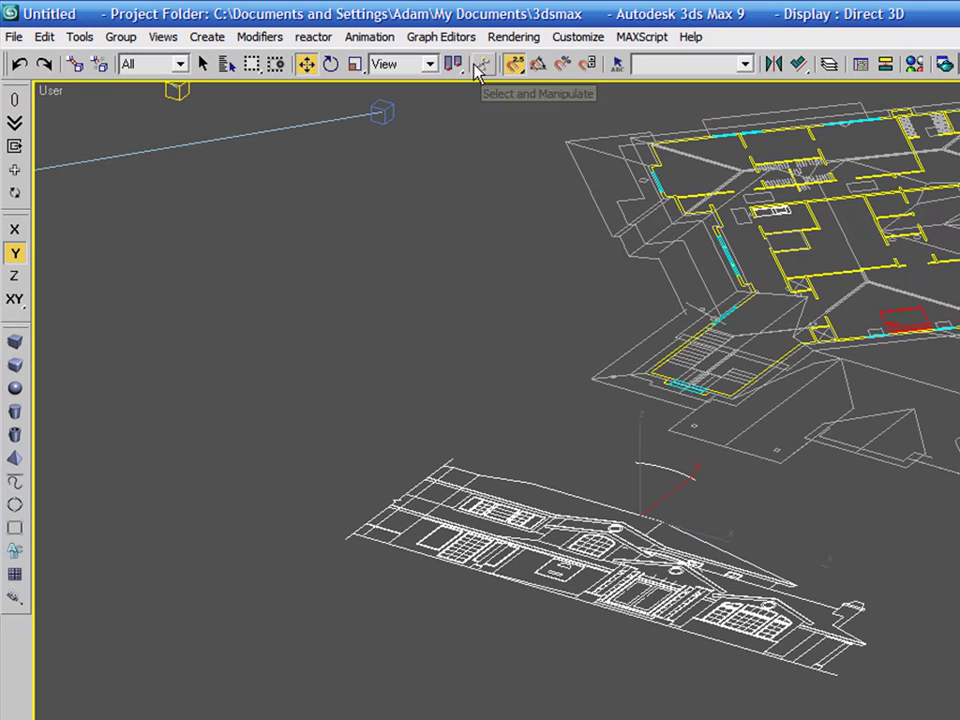
pyautogui.moveTo(451, 73); pyautogui.dragTo(458, 137)
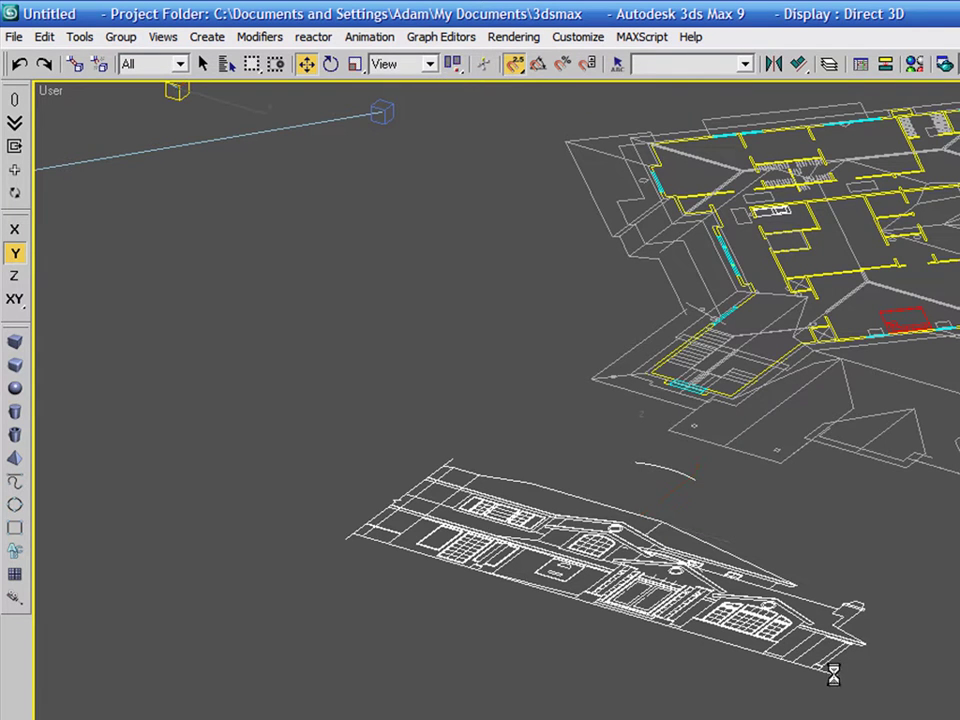
pyautogui.press('F7')
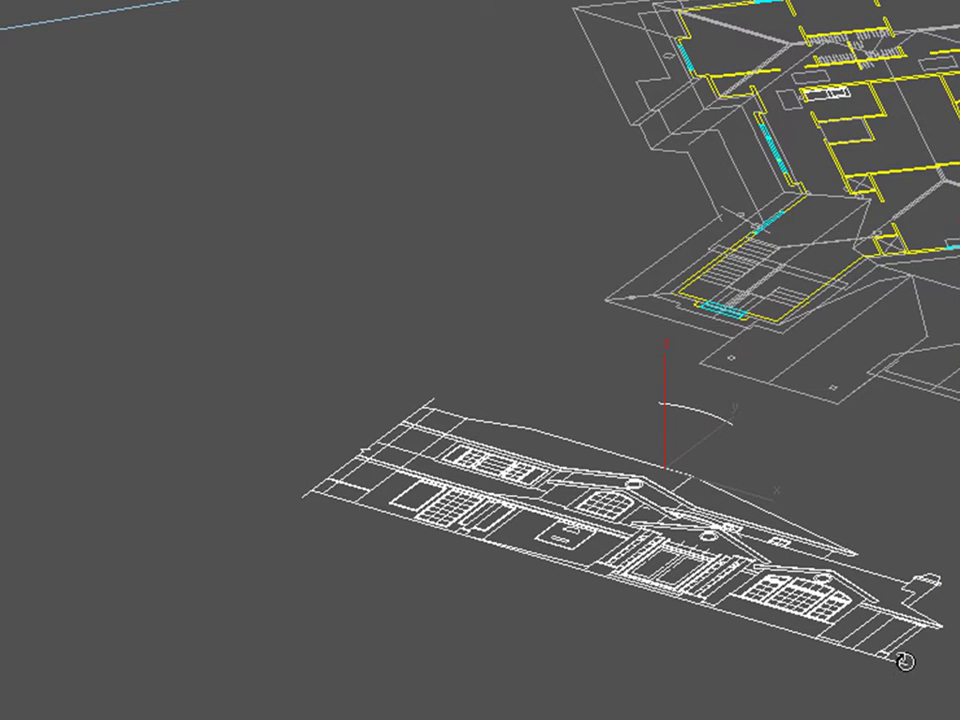
pyautogui.press('F5')
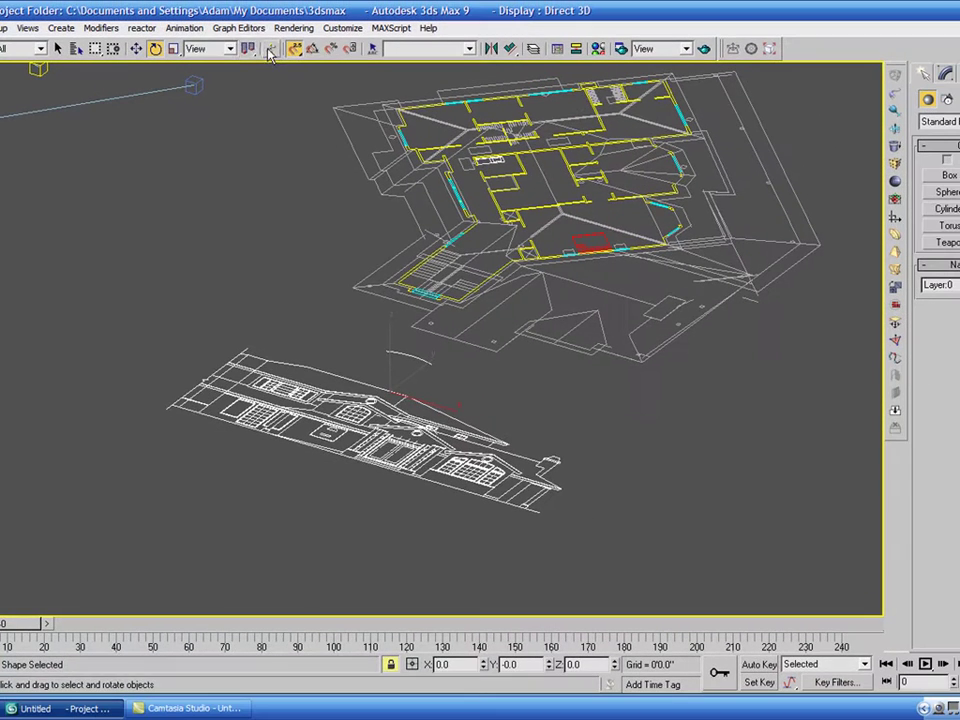
pyautogui.moveTo(251, 48); pyautogui.dragTo(254, 86)
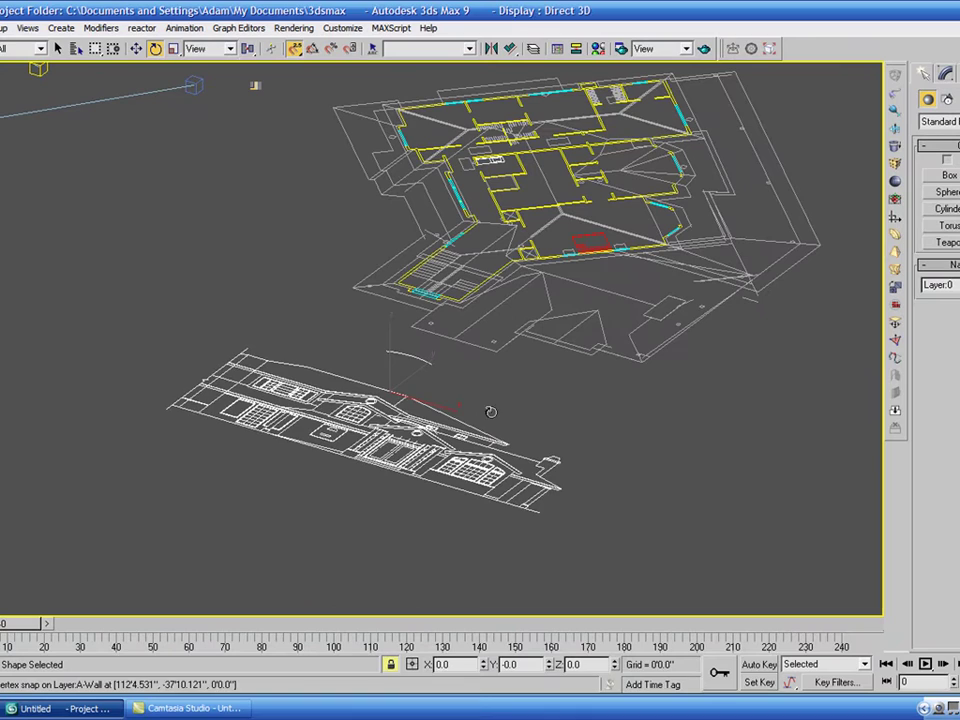
pyautogui.moveTo(540, 512); pyautogui.dragTo(681, 561)
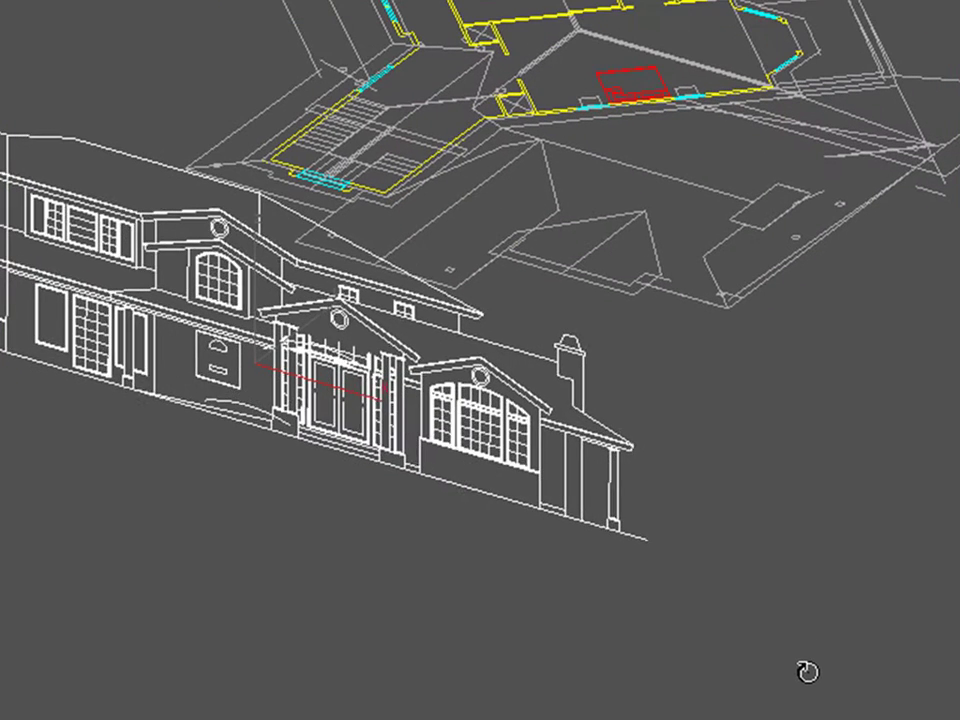
# Step: Raise the upright elevation's ground line to the plan's level in the front view and move it along Y beyond the plan's far side
pyautogui.press('f')
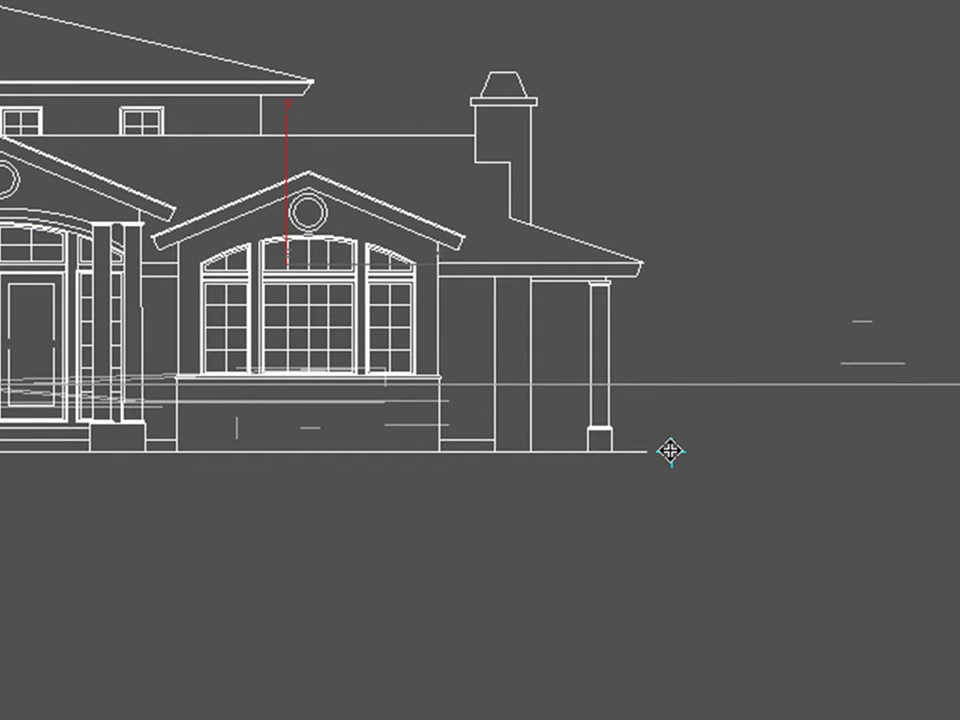
pyautogui.moveTo(670, 451); pyautogui.dragTo(705, 384)
pyautogui.scroll(-2, 620, 377)
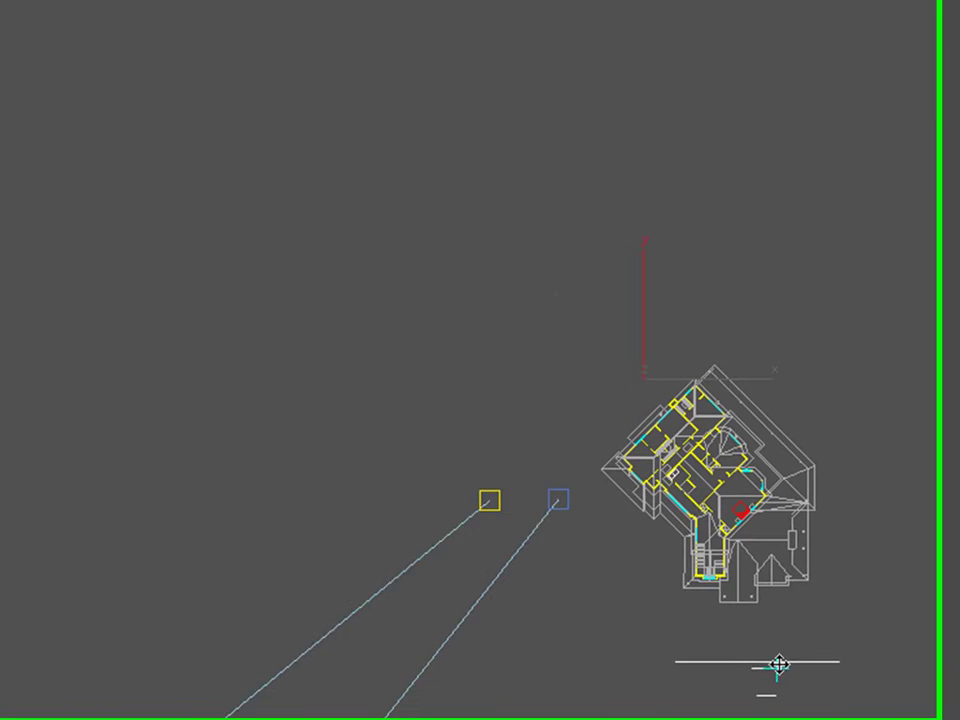
pyautogui.moveTo(443, 594); pyautogui.dragTo(509, 0)
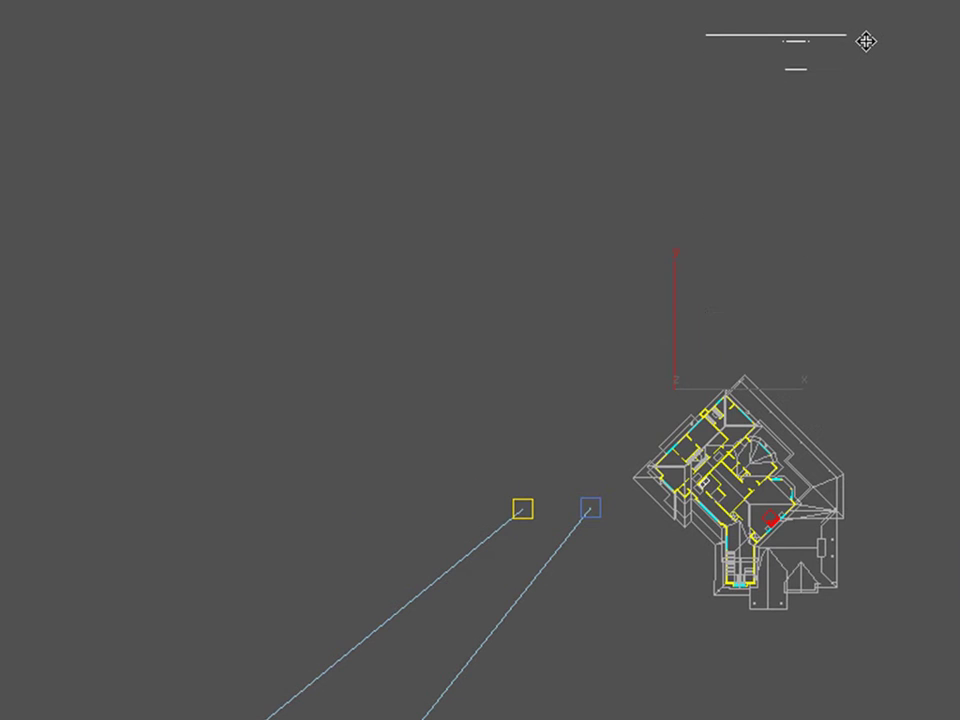
pyautogui.keyDown('alt'); pyautogui.moveTo(917, 319); pyautogui.dragTo(838, 107, button='middle'); pyautogui.keyUp('alt')
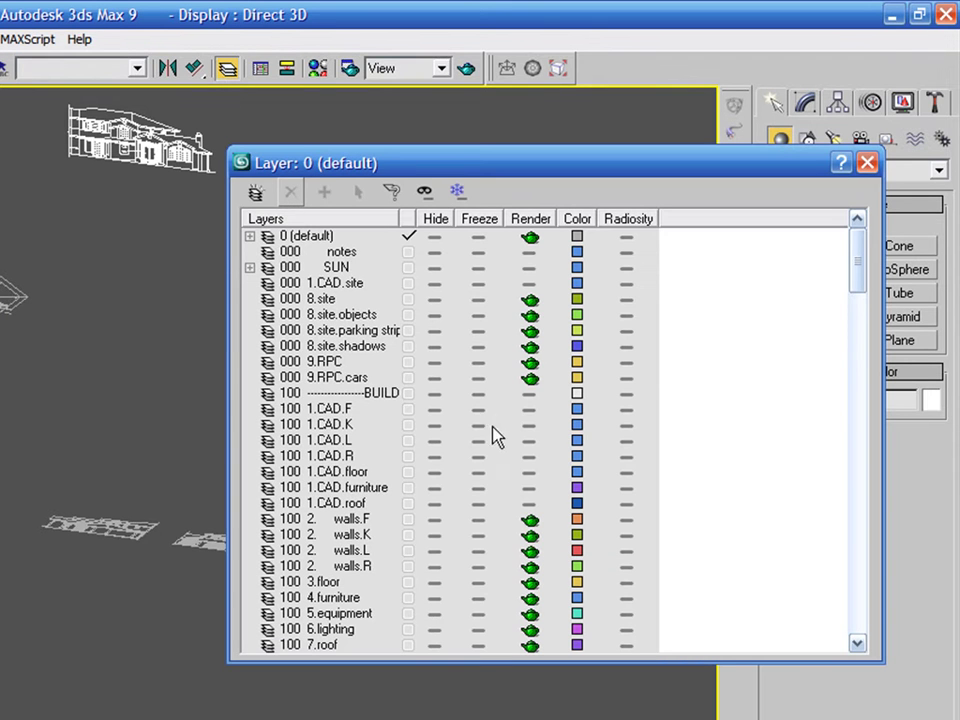
# Step: Assign the upright entrance elevation to the layer 100 1.CAD.F and freeze that layer
pyautogui.moveTo(857, 262)
pyautogui.mouseDown()
pyautogui.moveTo(859, 302)
pyautogui.moveTo(858, 277)
pyautogui.mouseUp()
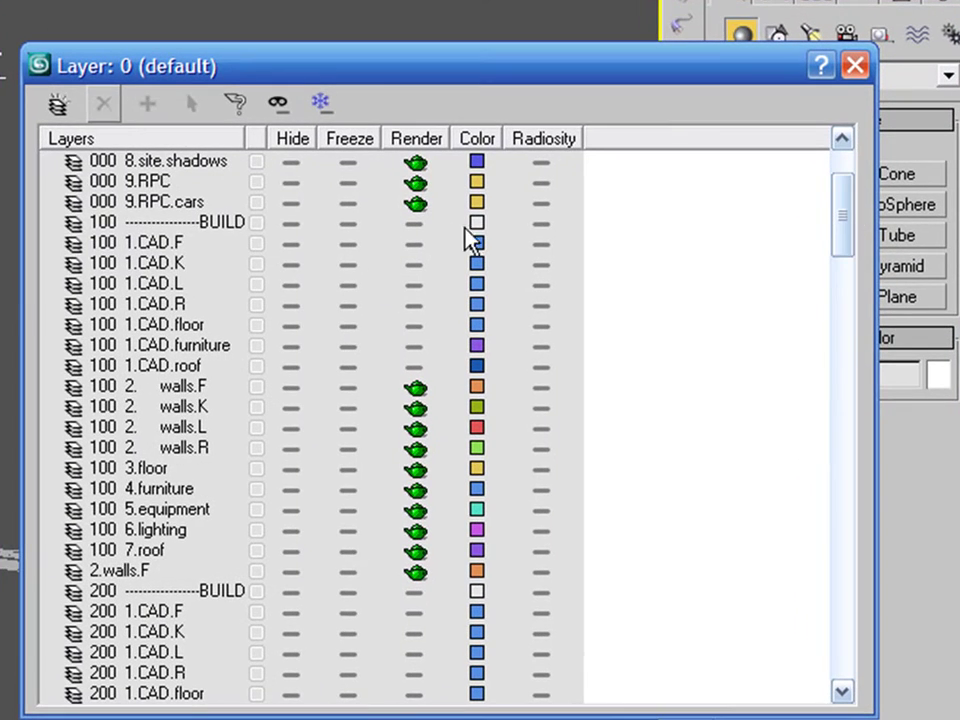
pyautogui.click(172, 245)
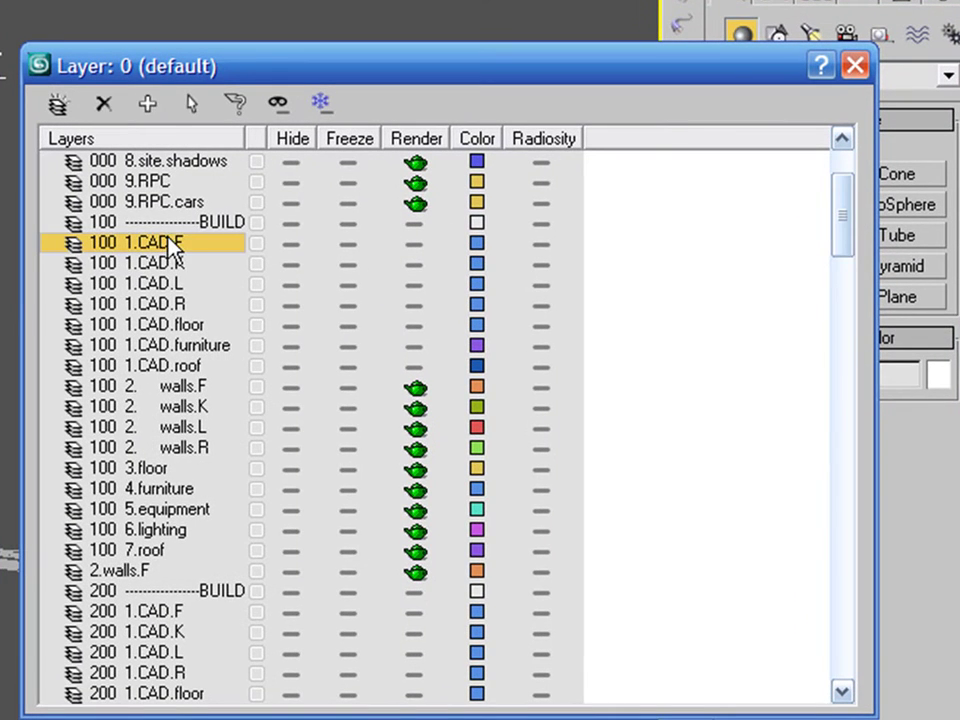
pyautogui.click(150, 104)
pyautogui.click(356, 242)
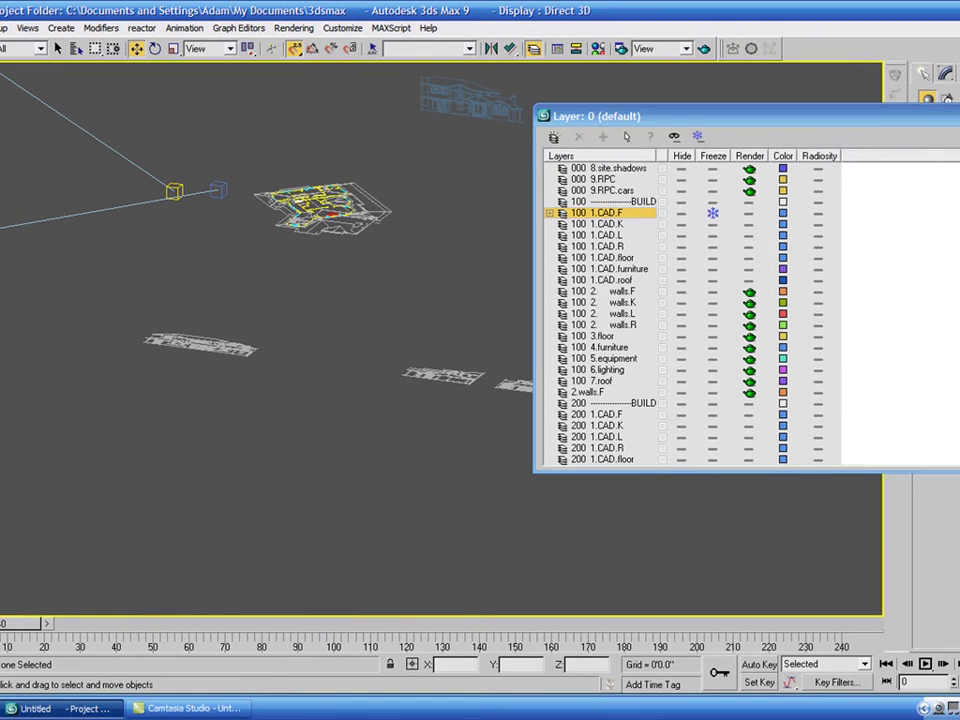
pyautogui.click(956, 117)
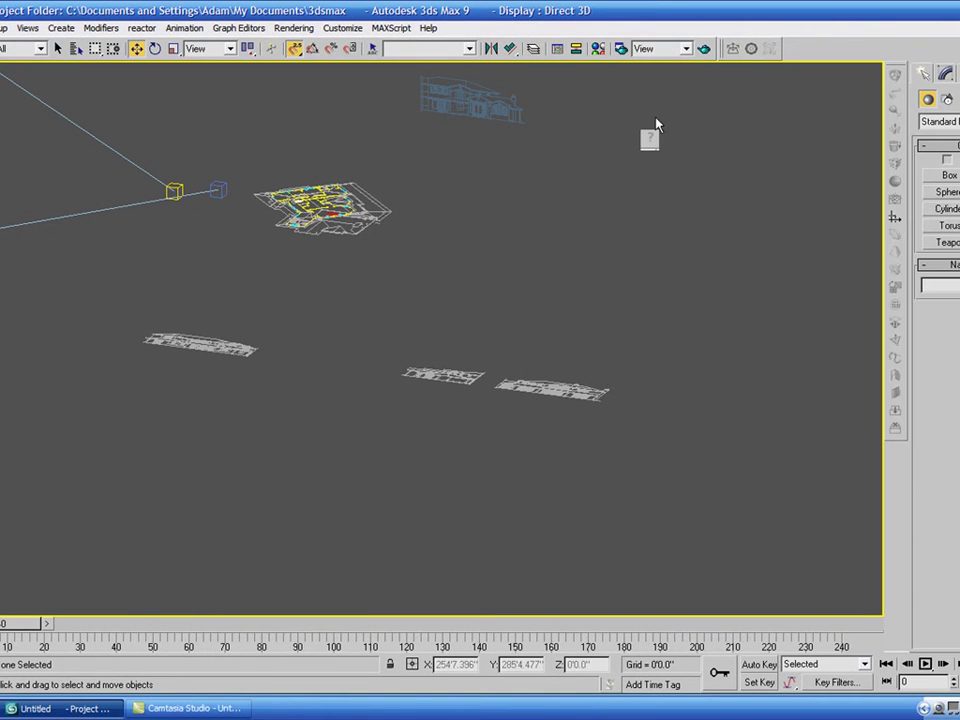
# Step: Select the grouped floor plan and, with snapping off, lower it in the front view well below the elevation's ground line
pyautogui.press('f')
pyautogui.scroll(4, 648, 519)
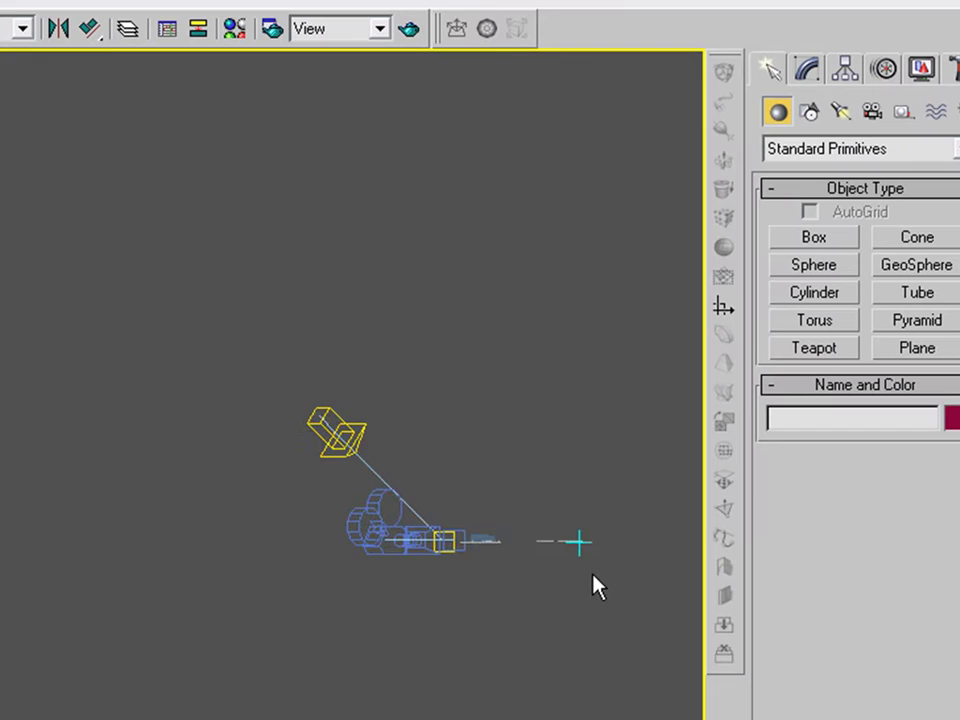
pyautogui.scroll(2, 408, 421)
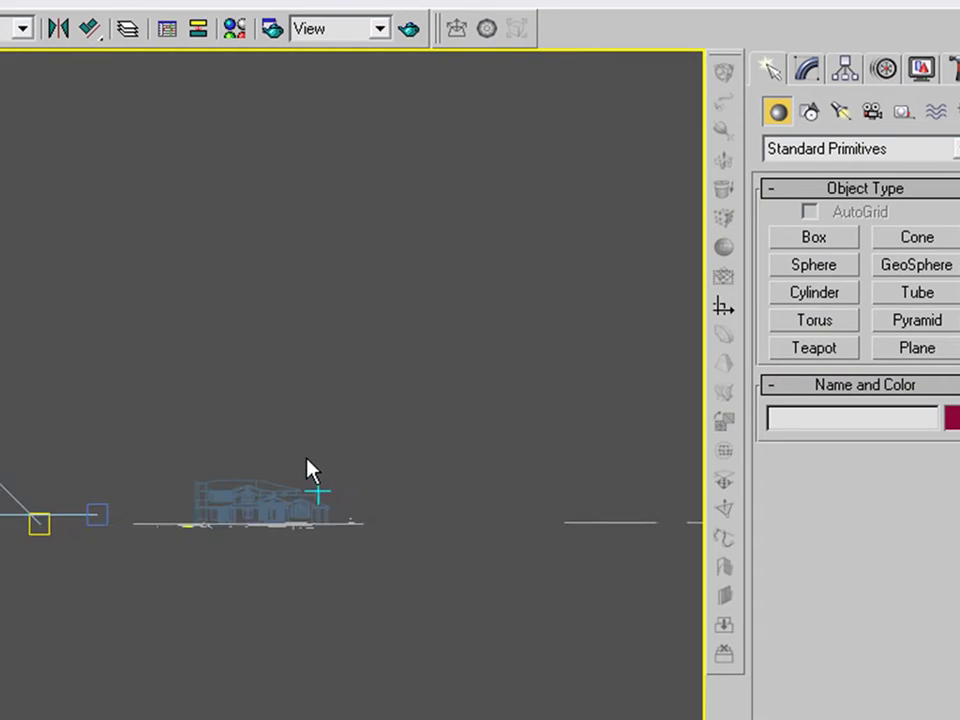
pyautogui.scroll(2, 306, 458)
pyautogui.hotkey('shift', 'c')
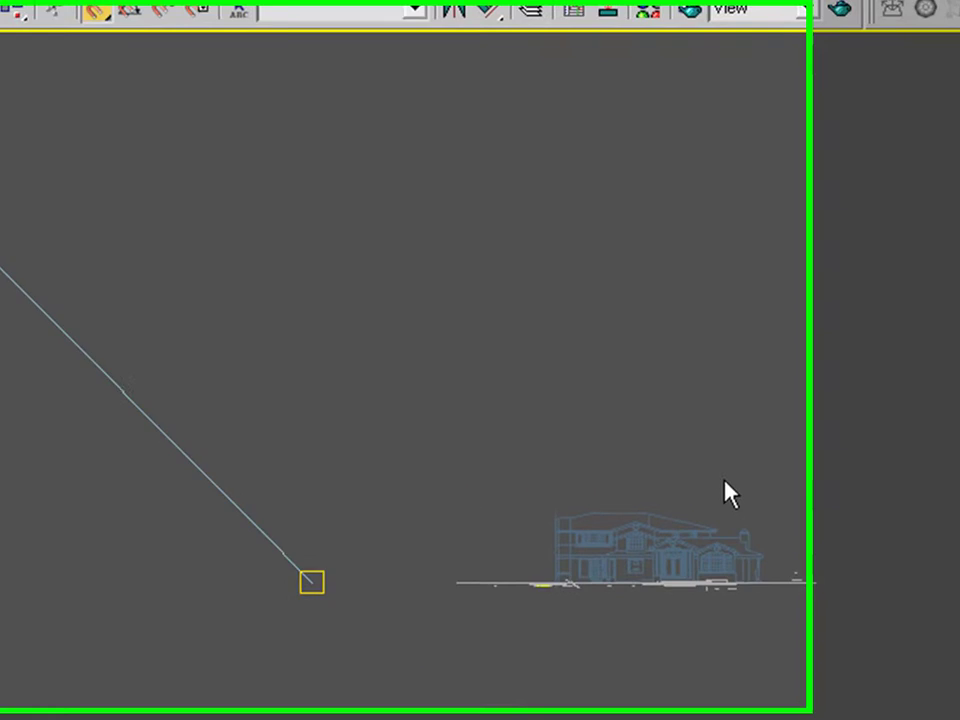
pyautogui.hotkey('shift', 'l')
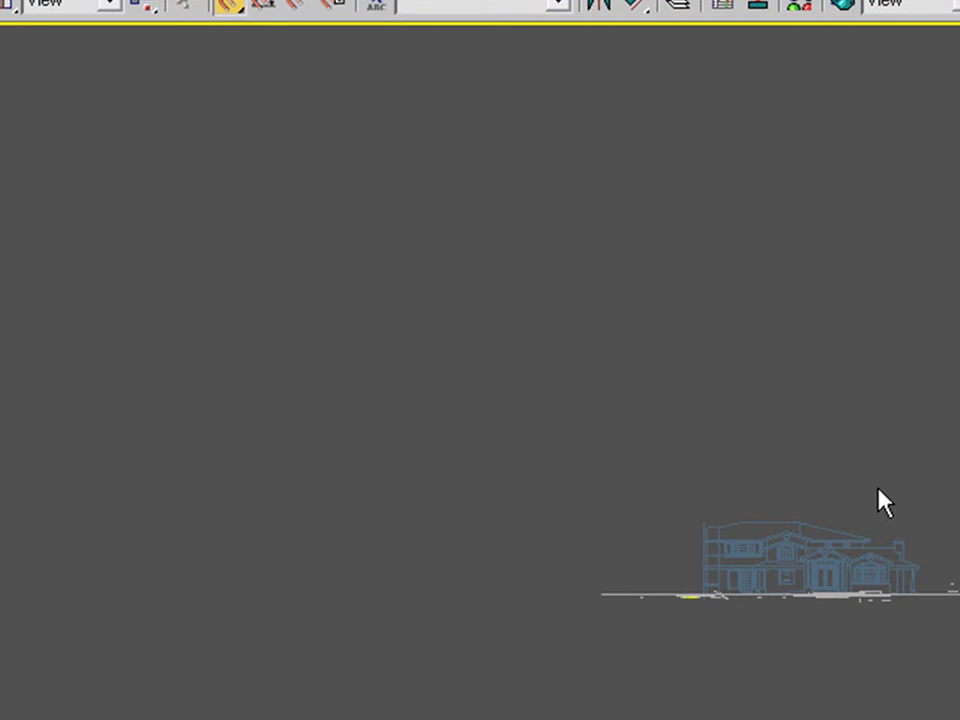
pyautogui.scroll(8, 896, 570)
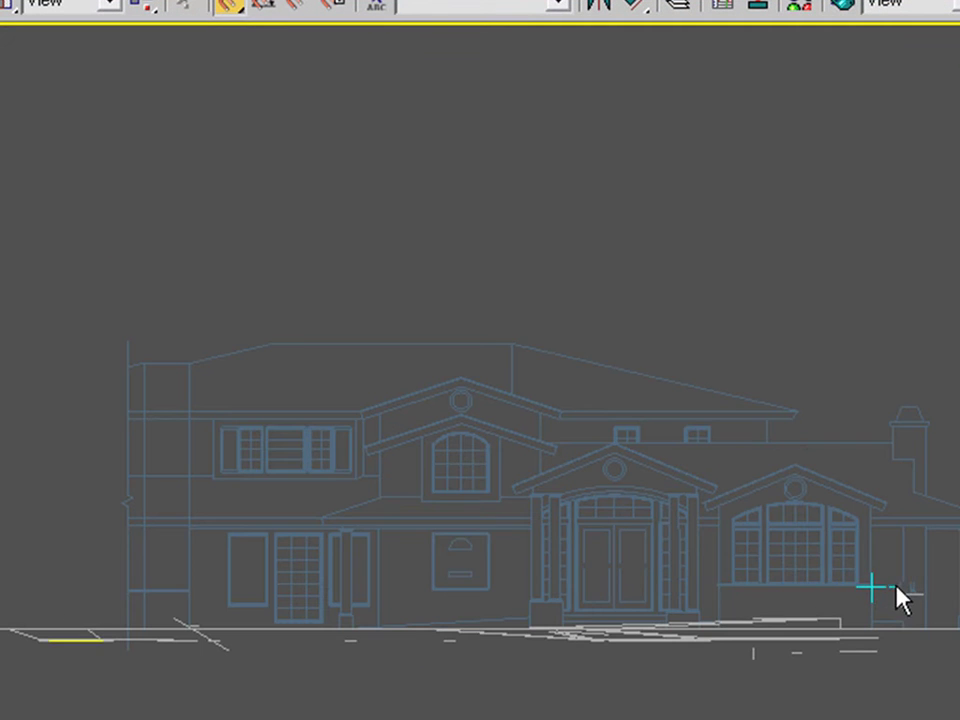
pyautogui.click(818, 624)
pyautogui.press('t')
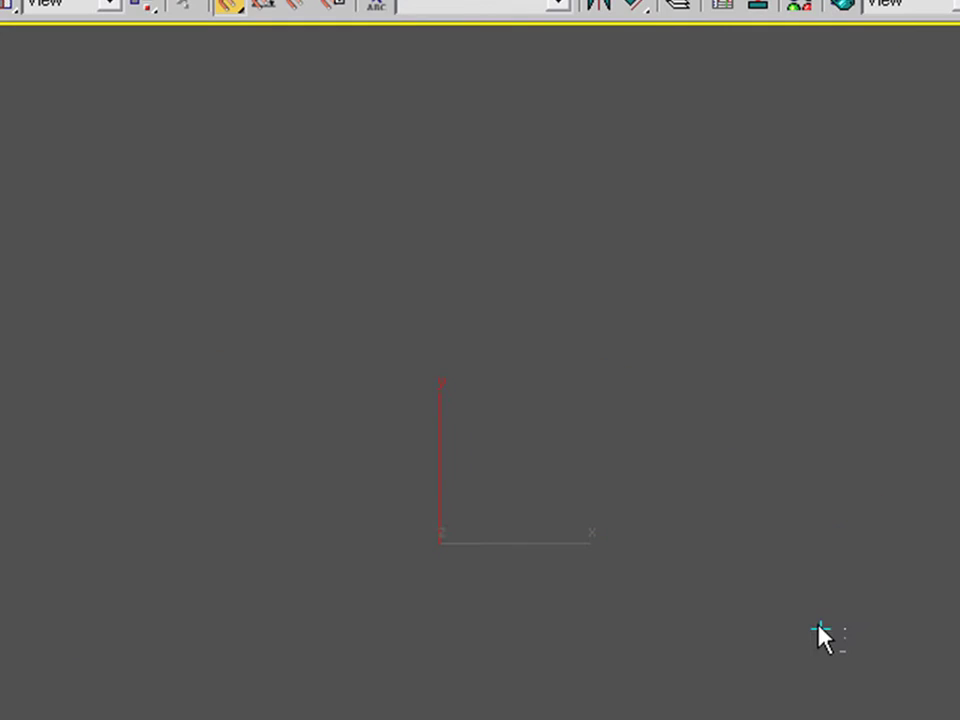
pyautogui.scroll(-6, 818, 624)
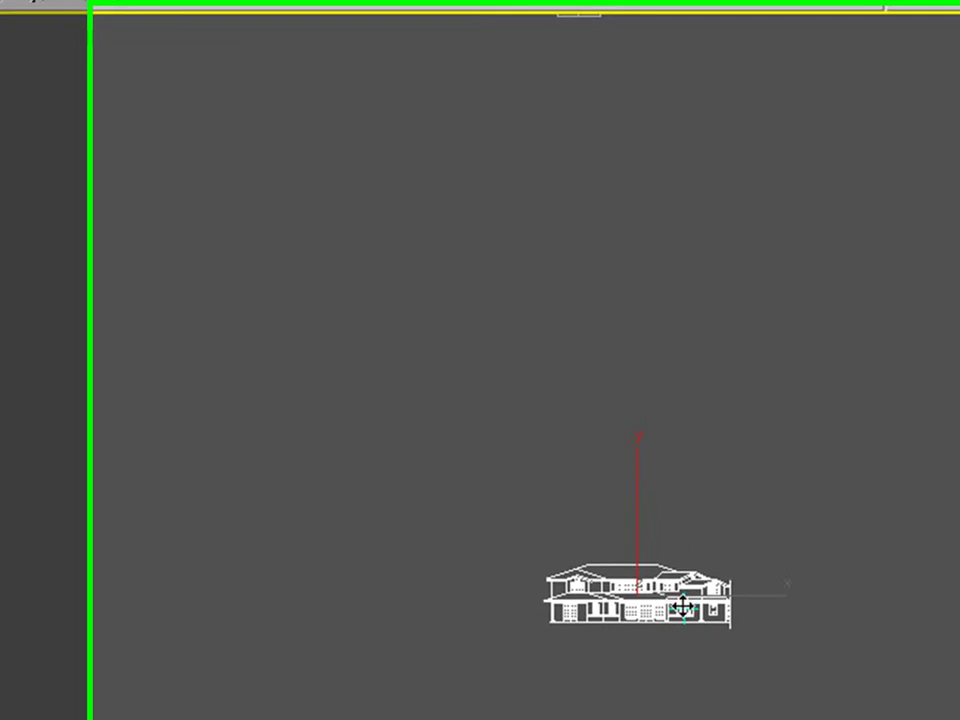
pyautogui.scroll(-5, 682, 606)
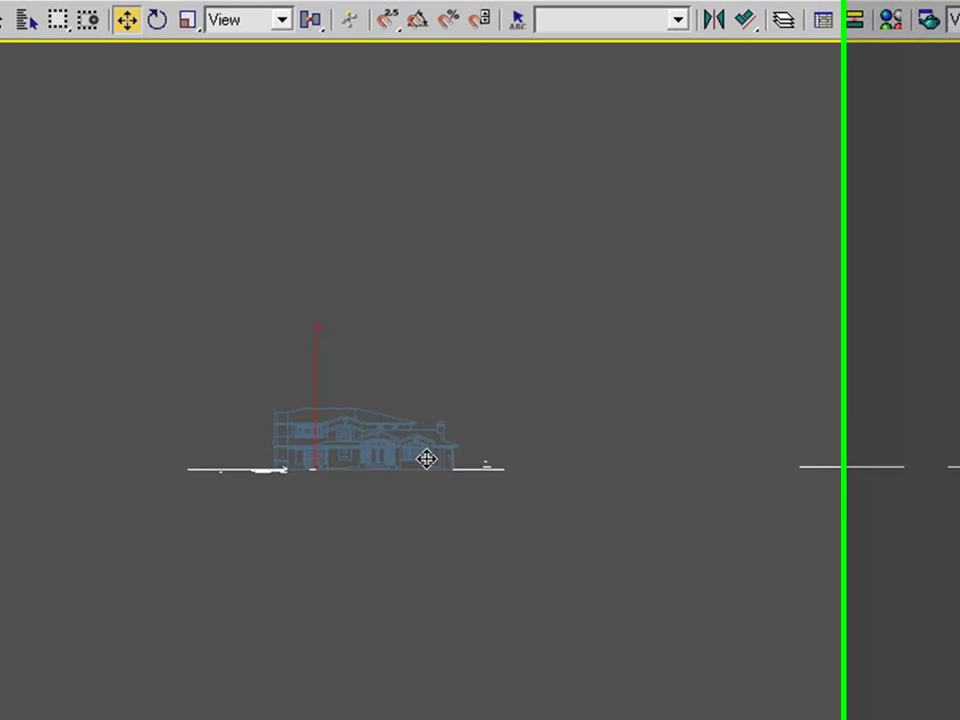
pyautogui.moveTo(52, 462); pyautogui.dragTo(53, 556)
pyautogui.moveTo(565, 538); pyautogui.dragTo(555, 626)
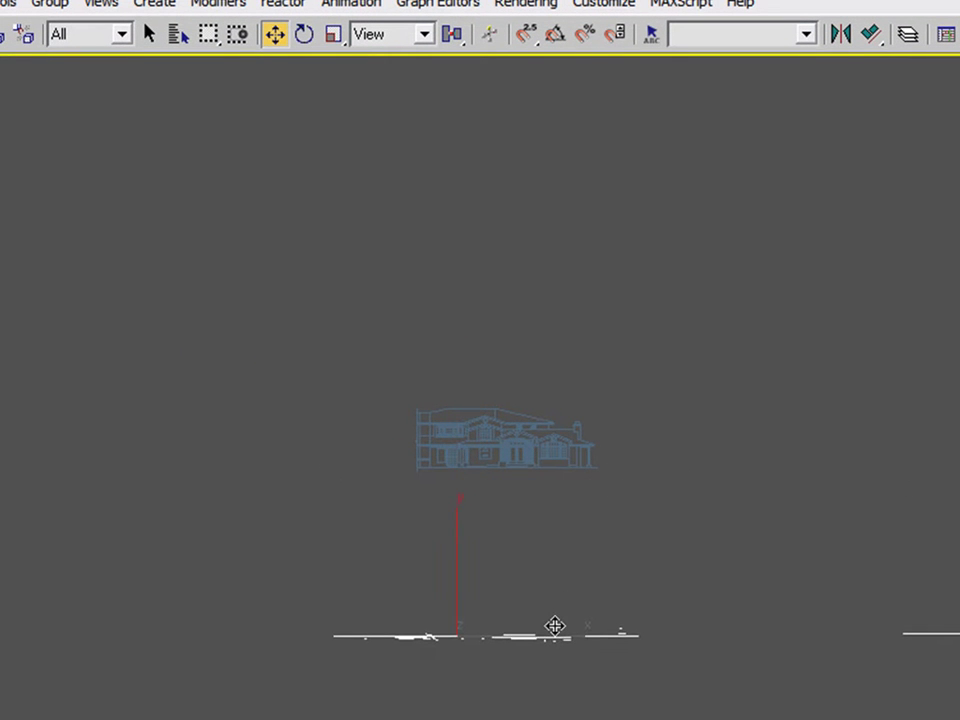
# Step: Assign the grouped floor plan to the layer 100 1.CAD.floor and freeze that layer
pyautogui.press('t')
pyautogui.press('z')
pyautogui.scroll(-2, 760, 480)
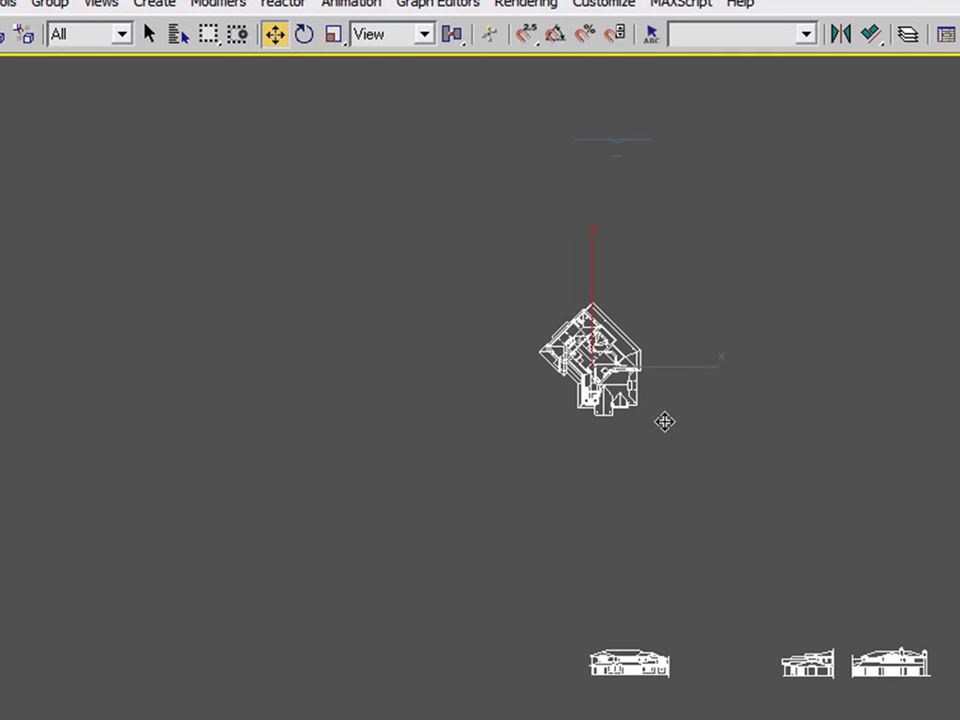
pyautogui.scroll(6, 660, 435)
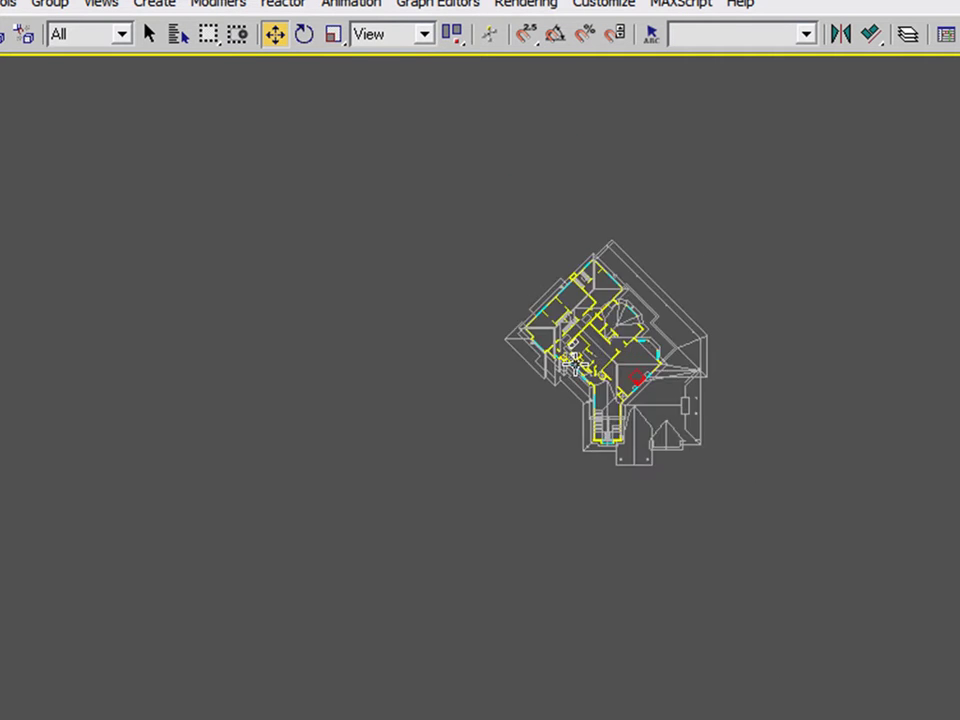
pyautogui.moveTo(880, 575); pyautogui.dragTo(400, 158)
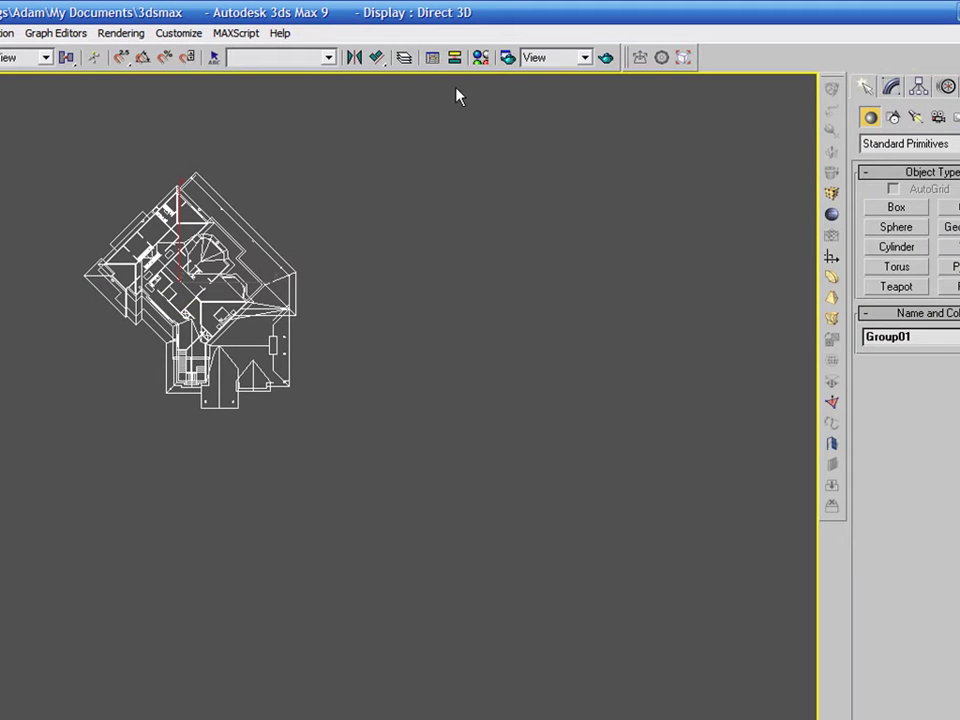
pyautogui.click(405, 58)
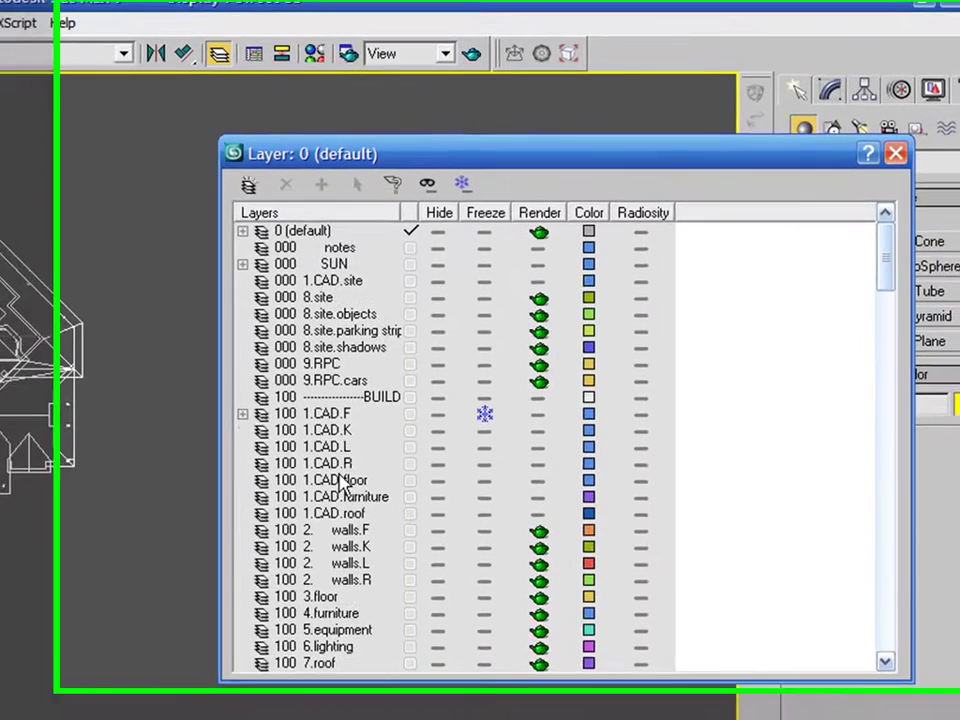
pyautogui.click(505, 397)
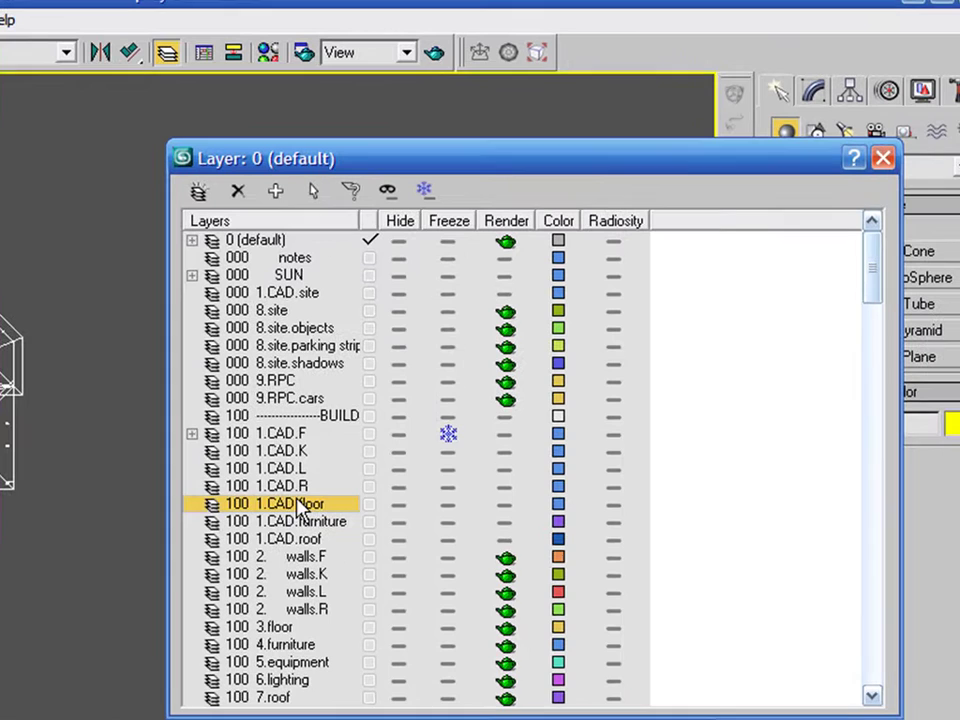
pyautogui.click(275, 190)
pyautogui.click(448, 505)
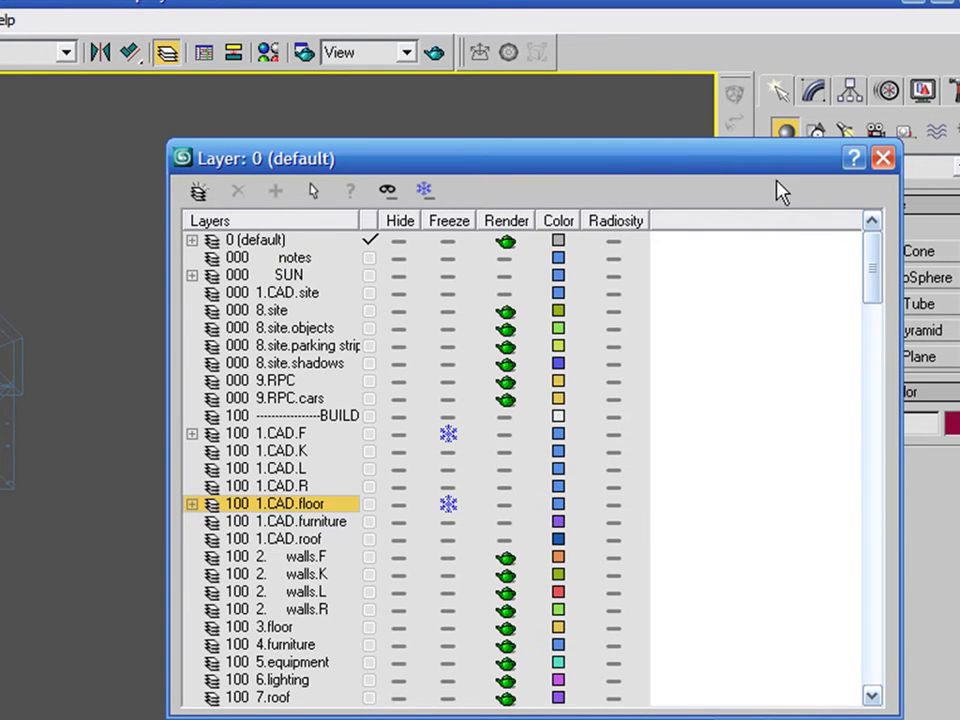
pyautogui.click(882, 158)
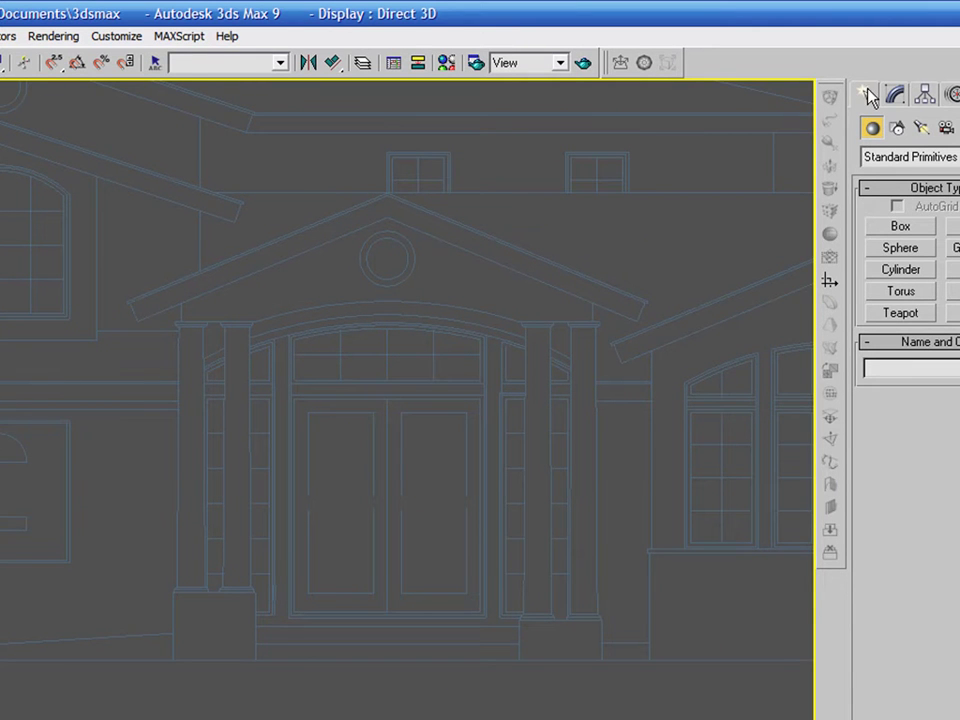
# Step: With 2.5D snapping on, start a spline line at the entrance gable's left lower corner and trace the wall edge to its inner peak
pyautogui.click(898, 127)
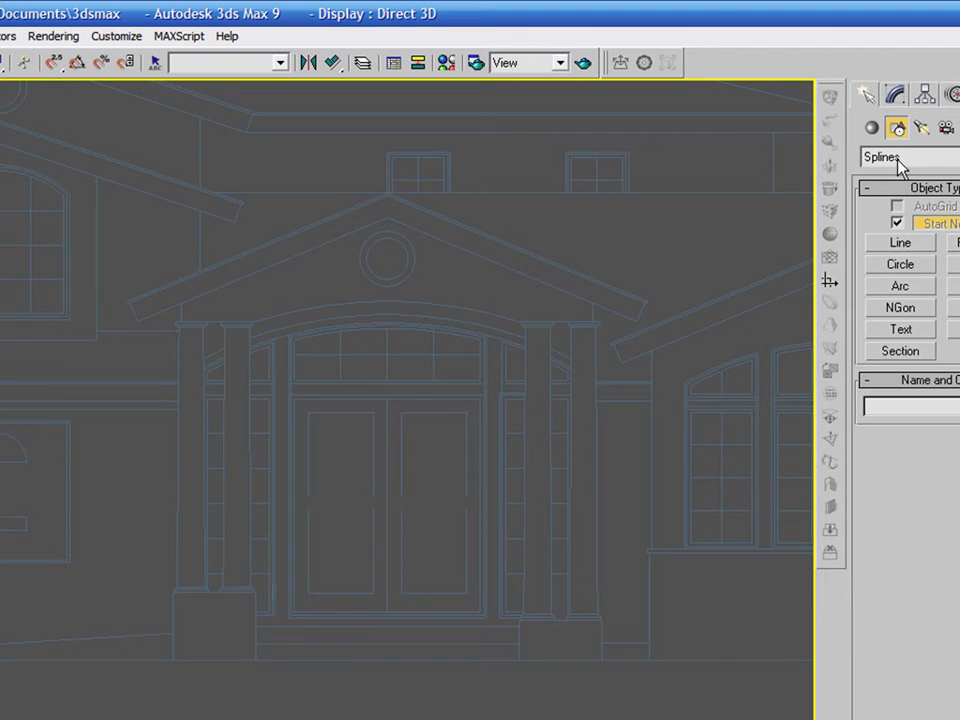
pyautogui.click(905, 245)
pyautogui.moveTo(490, 277); pyautogui.dragTo(281, 357, button='middle')
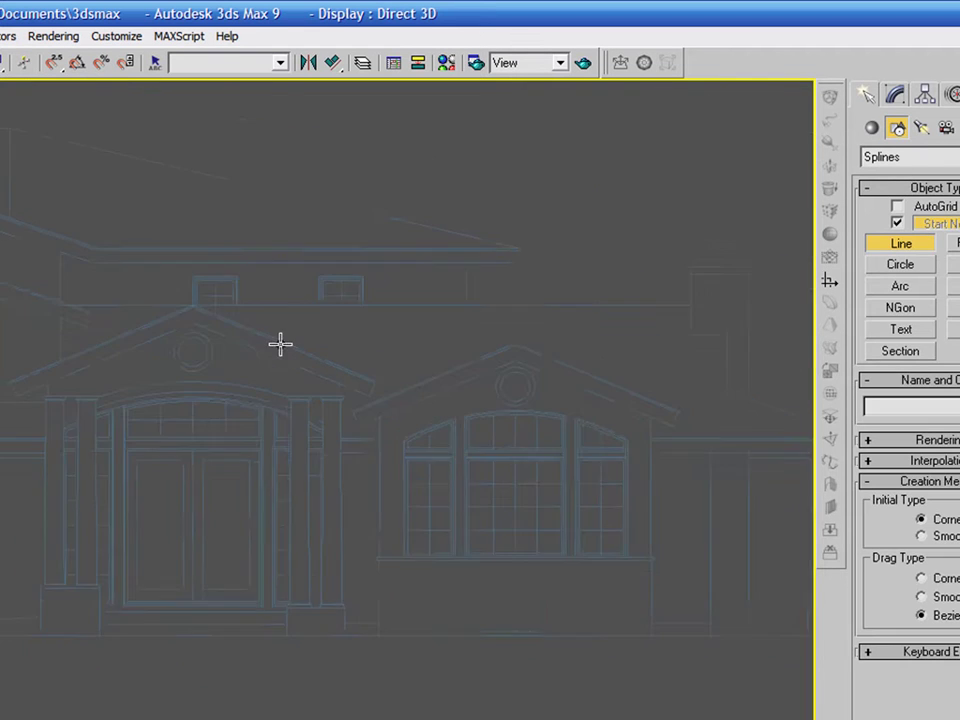
pyautogui.moveTo(280, 344); pyautogui.dragTo(446, 210, button='middle')
pyautogui.scroll(3, 264, 240)
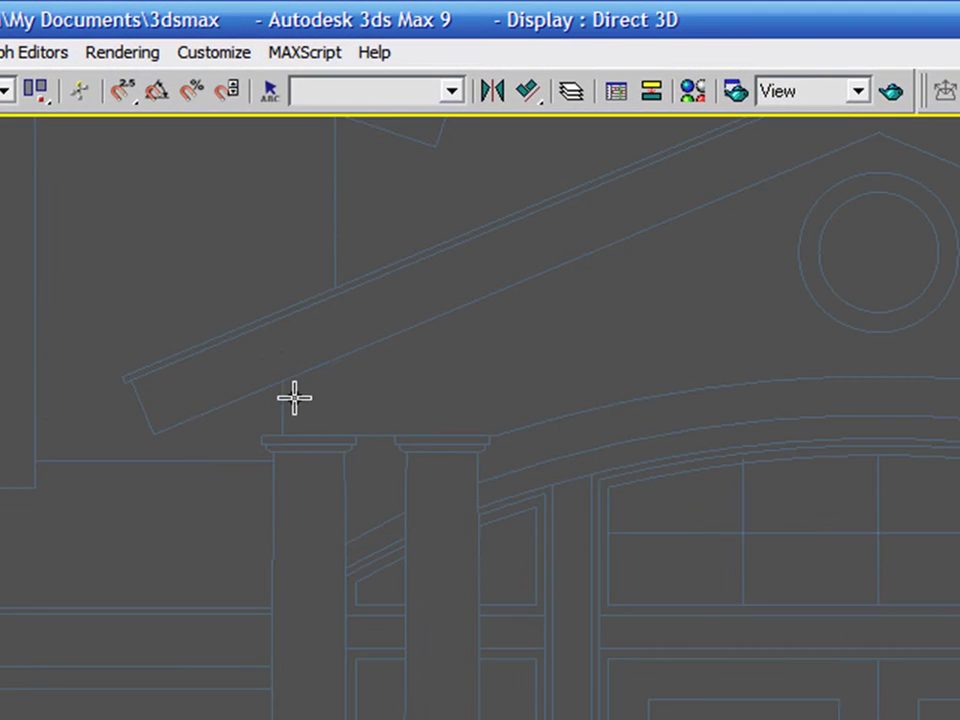
pyautogui.press('s')
pyautogui.click(275, 378)
pyautogui.scroll(-3, 245, 430)
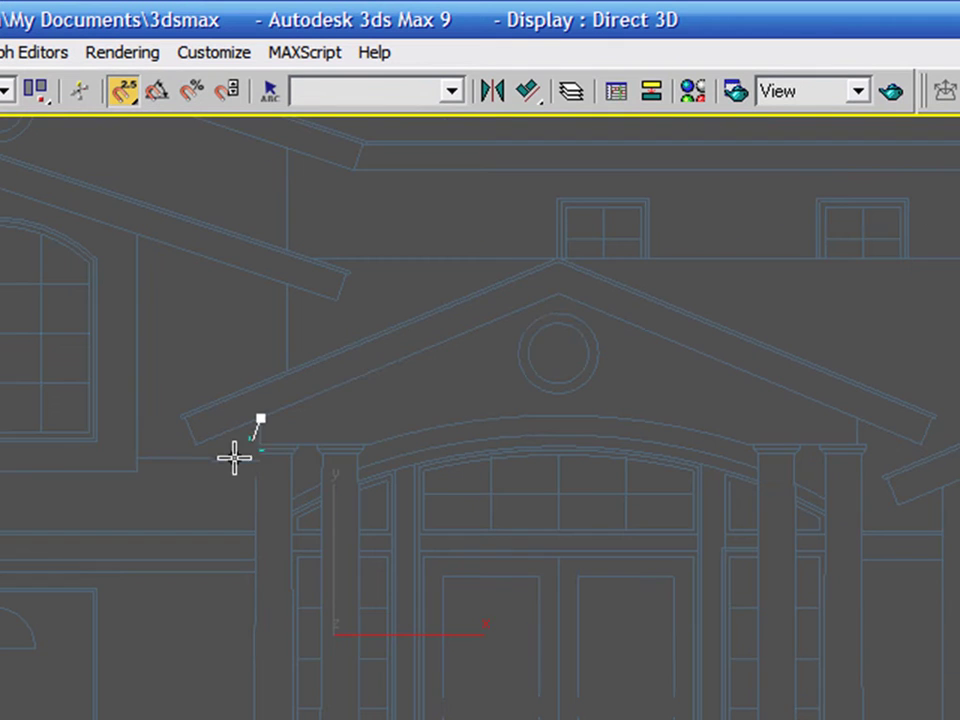
pyautogui.click(556, 295)
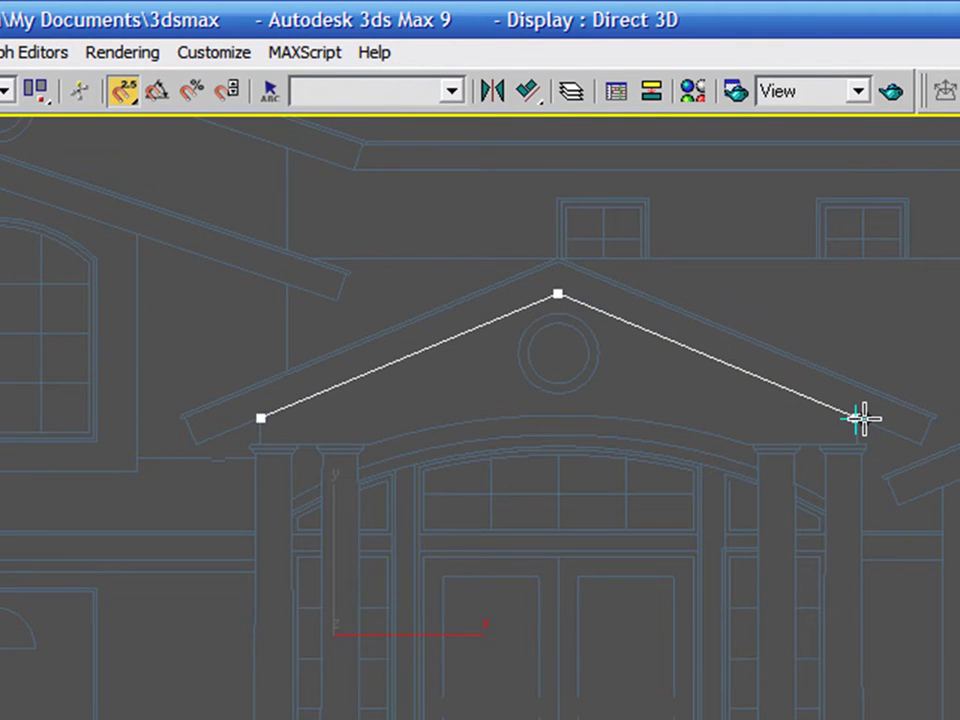
# Step: Continue the line down the gable's right slope, down to the column capitals and across to the arch's right end, and finish it
pyautogui.scroll(3, 857, 418)
pyautogui.click(843, 411)
pyautogui.click(843, 488)
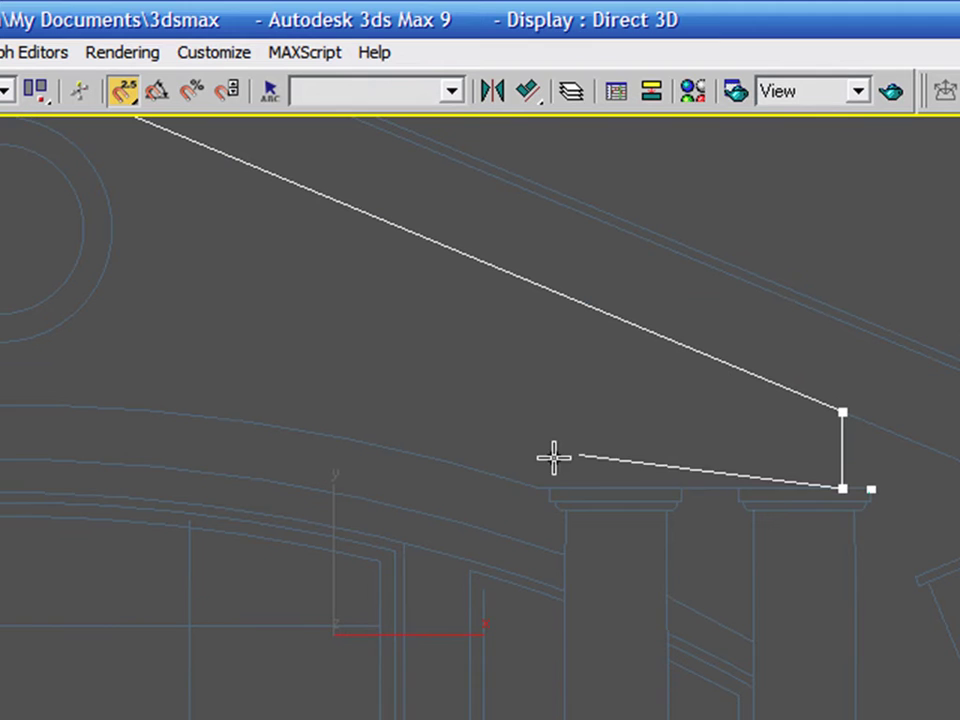
pyautogui.click(538, 486)
pyautogui.scroll(-3, 595, 487)
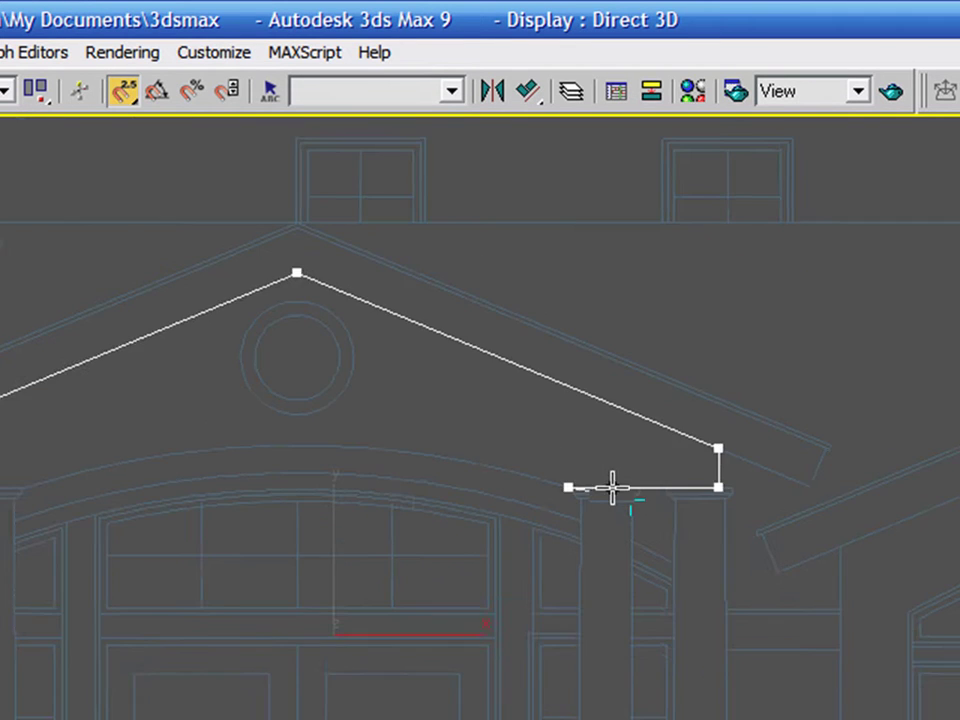
pyautogui.rightClick(578, 480)
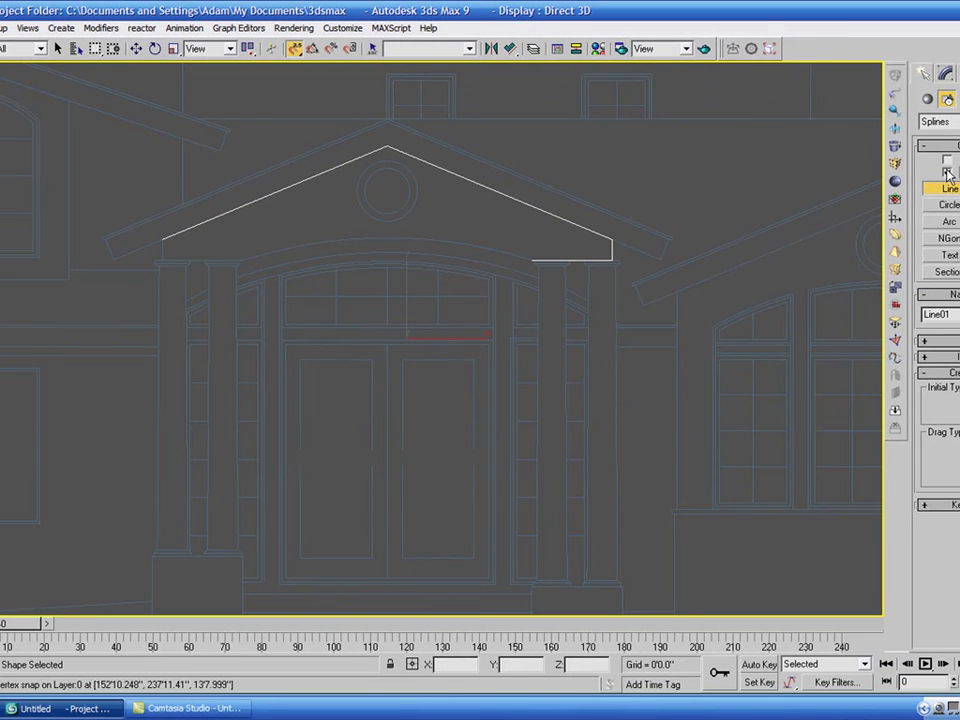
# Step: Add a line to the same shape from the gable's left lower corner down to the capitals and across to the arch's left end
pyautogui.click(162, 240)
pyautogui.click(162, 259)
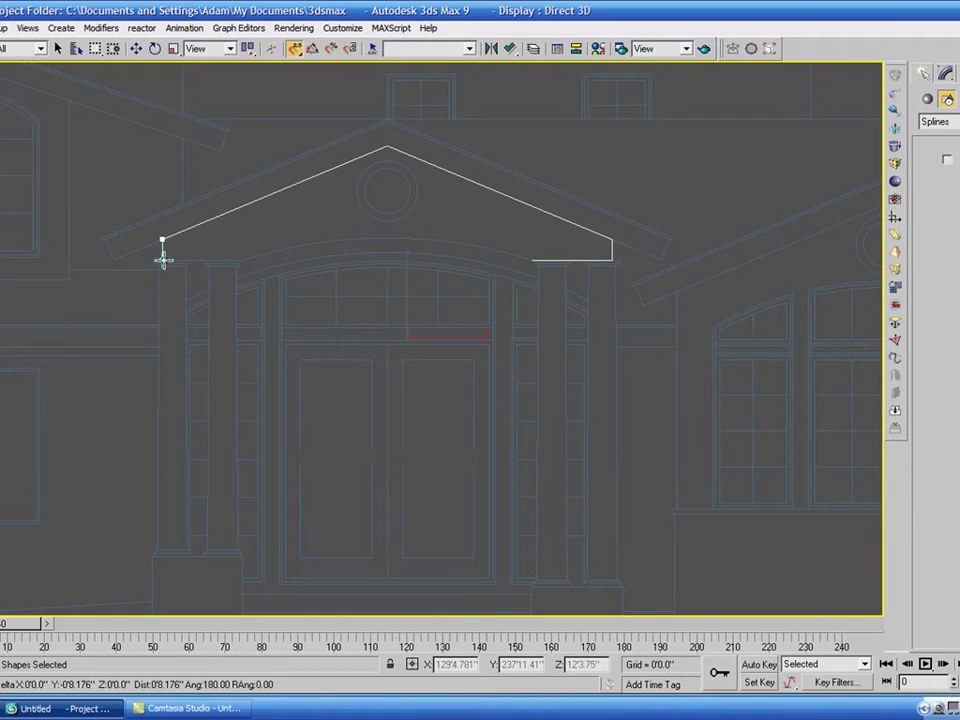
pyautogui.scroll(2, 265, 253)
pyautogui.click(242, 259)
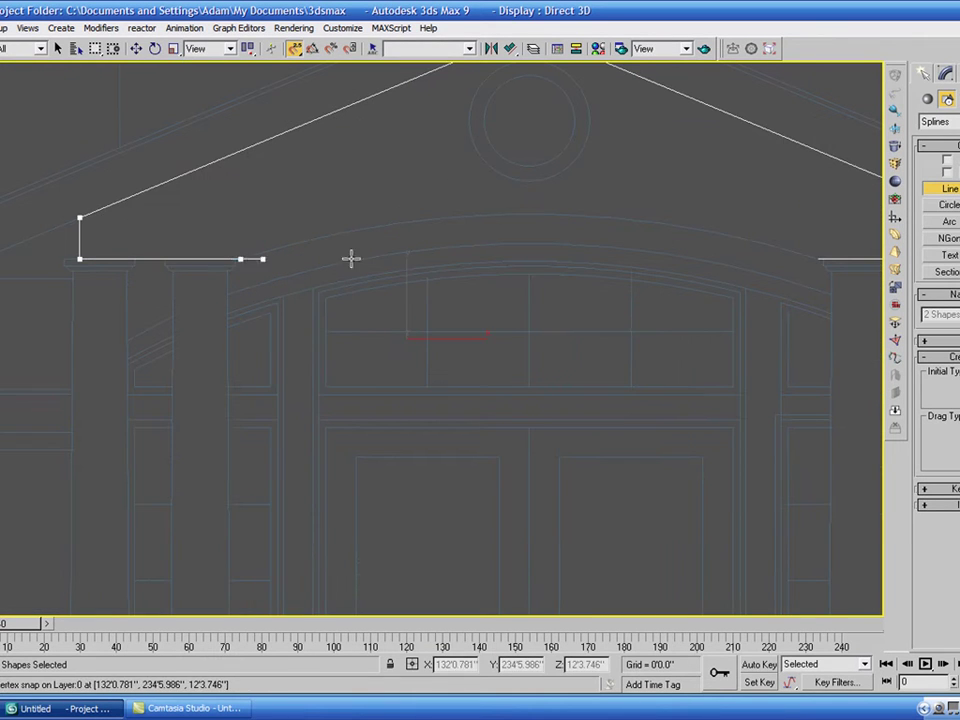
pyautogui.rightClick(351, 259)
# Step: Draw an arc along the upper edge of the entrance arch, snapped between the open ends of the two lines
pyautogui.click(948, 222)
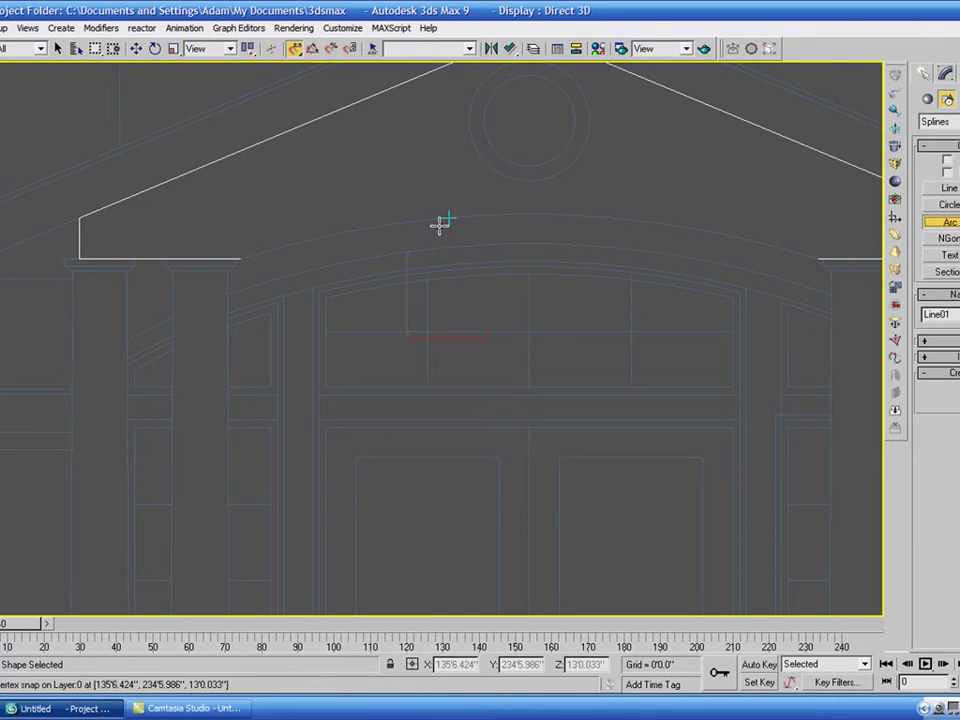
pyautogui.moveTo(463, 158); pyautogui.dragTo(379, 165, button='middle')
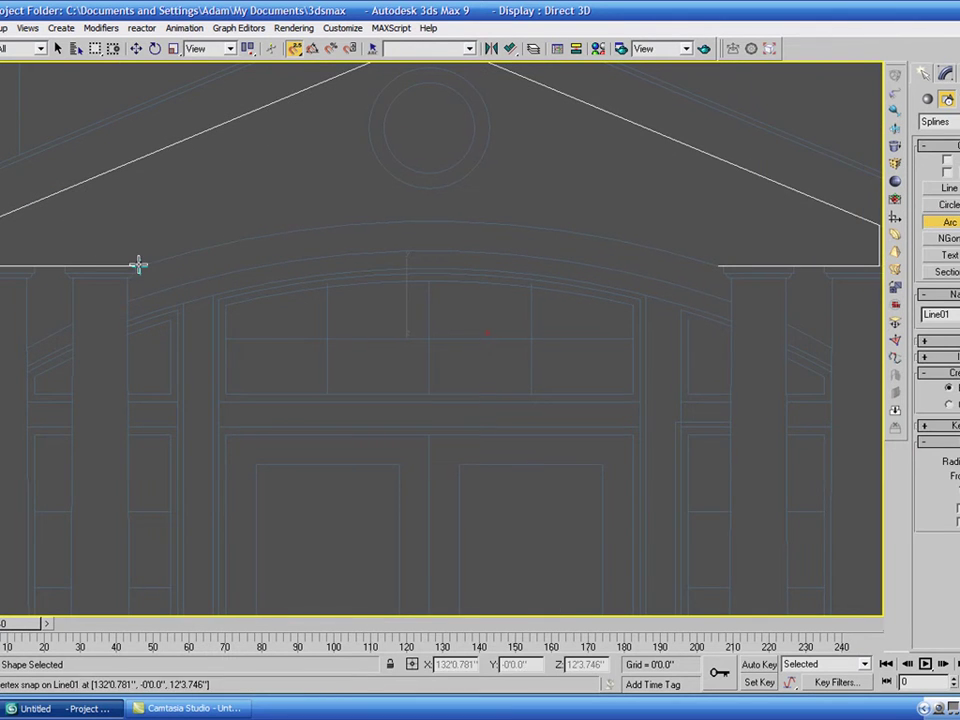
pyautogui.moveTo(139, 266); pyautogui.dragTo(733, 271)
pyautogui.moveTo(912, 397); pyautogui.dragTo(862, 388)
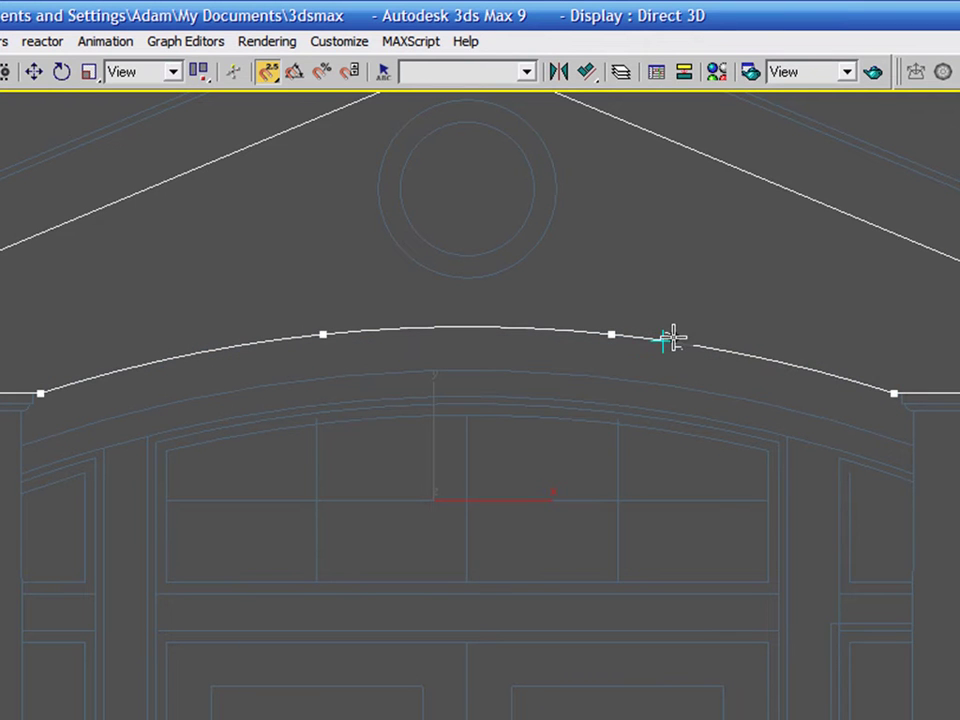
pyautogui.moveTo(749, 350); pyautogui.dragTo(722, 407, button='middle')
pyautogui.scroll(-2, 722, 407)
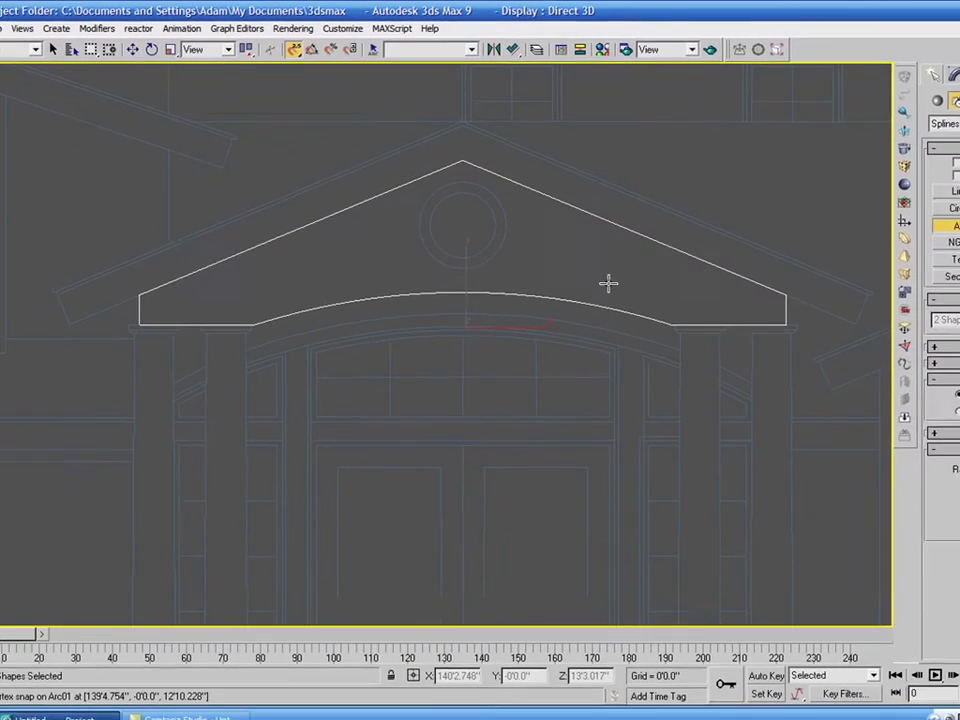
# Step: Combine the gable lines and the arch arc into one editable spline and select all of its vertices
pyautogui.press('1')
pyautogui.press('1')
pyautogui.moveTo(62, 105); pyautogui.dragTo(828, 405)
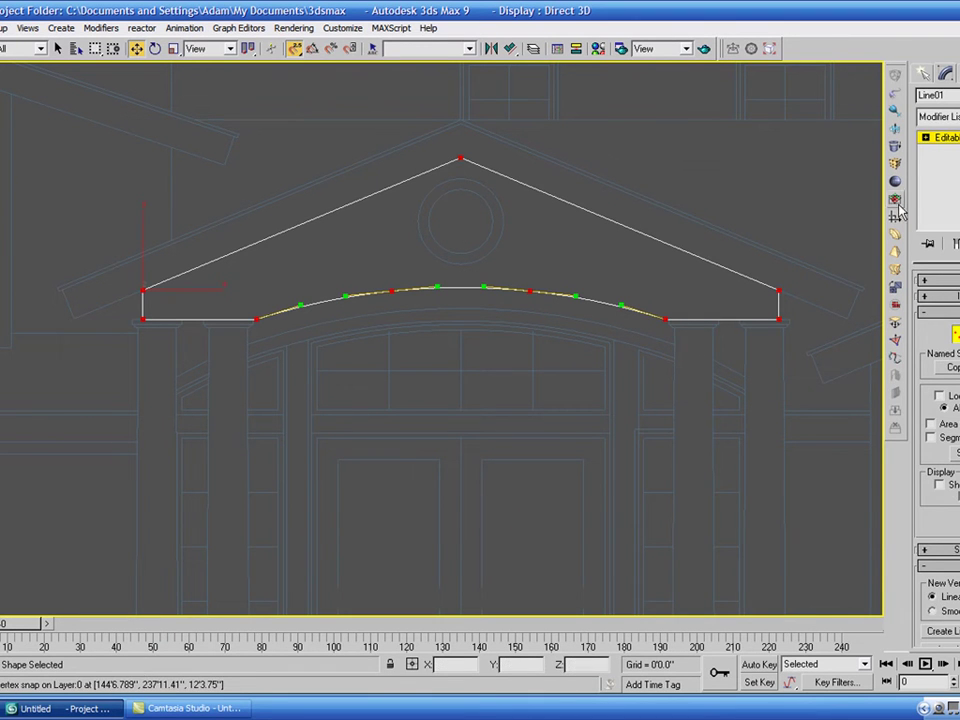
# Step: Expand the gable spline's sub-object levels, look through its vertex geometry tools down to Refine, and leave vertex editing
pyautogui.click(926, 138)
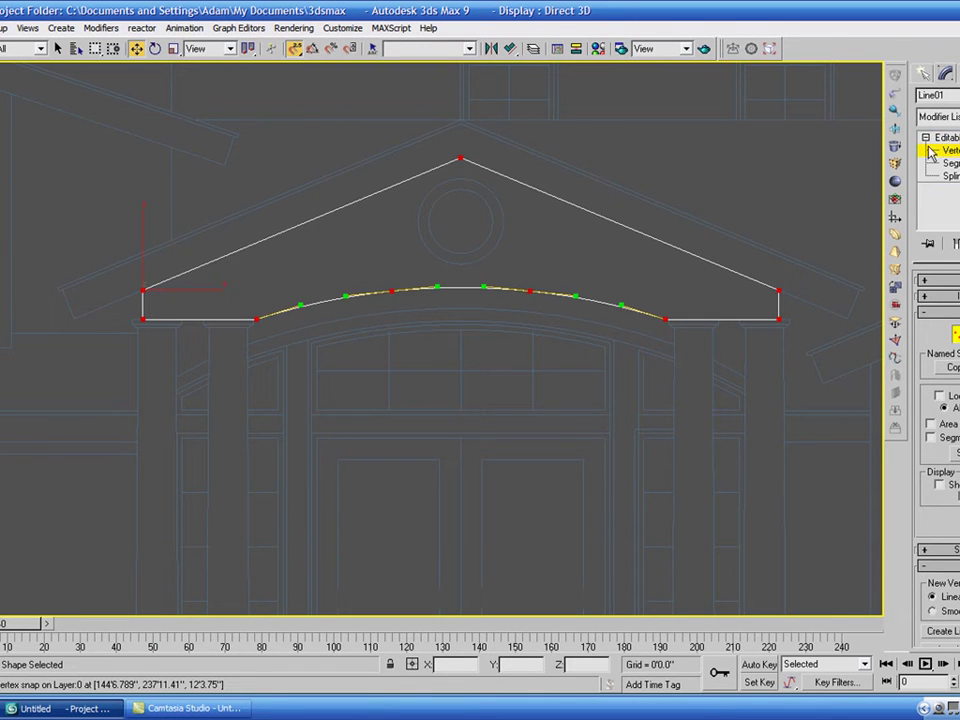
pyautogui.click(757, 254)
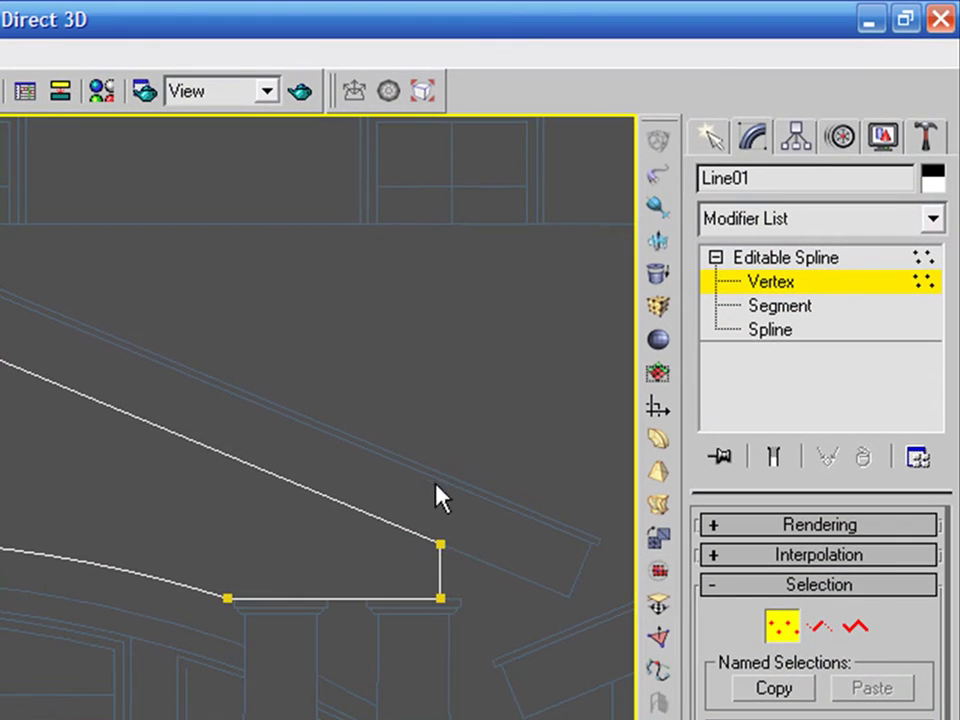
pyautogui.moveTo(905, 628); pyautogui.dragTo(883, 240)
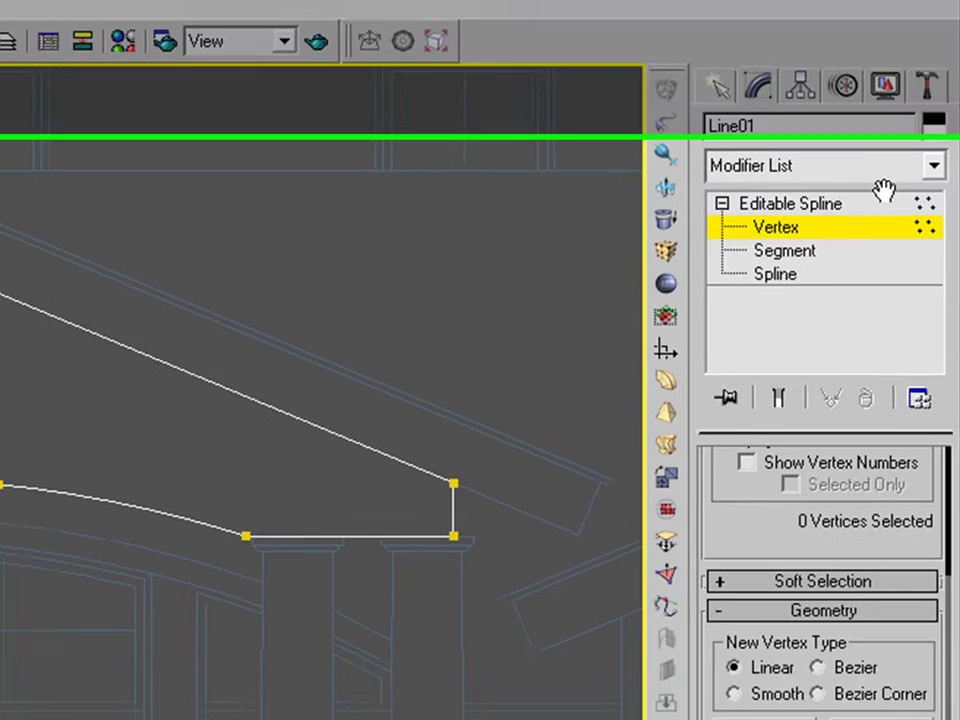
pyautogui.moveTo(886, 638); pyautogui.dragTo(873, 350)
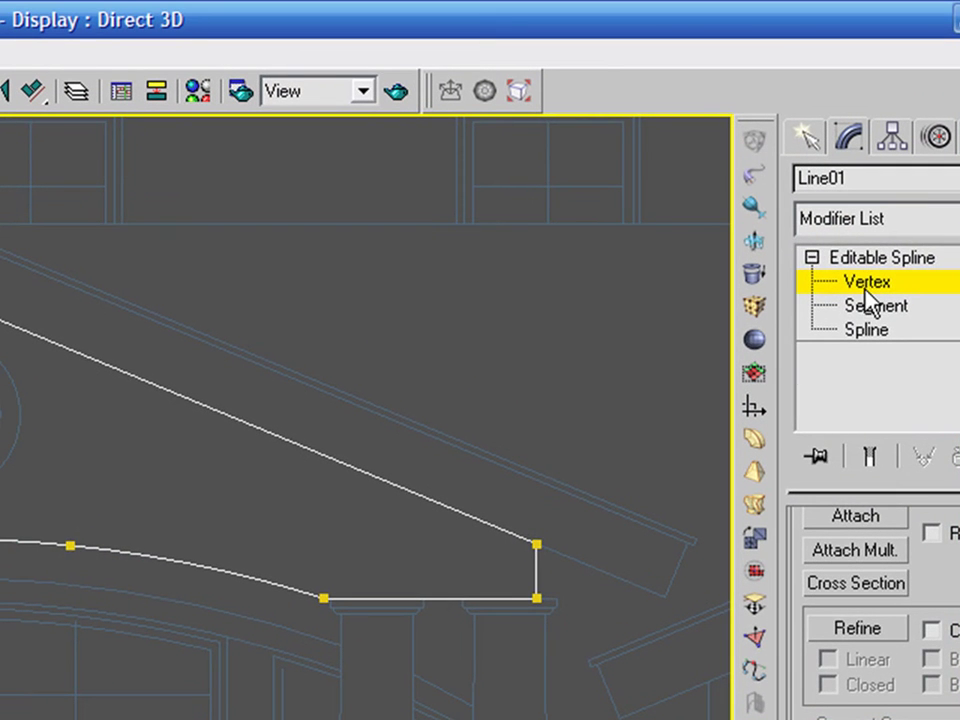
pyautogui.click(865, 289)
pyautogui.click(589, 378)
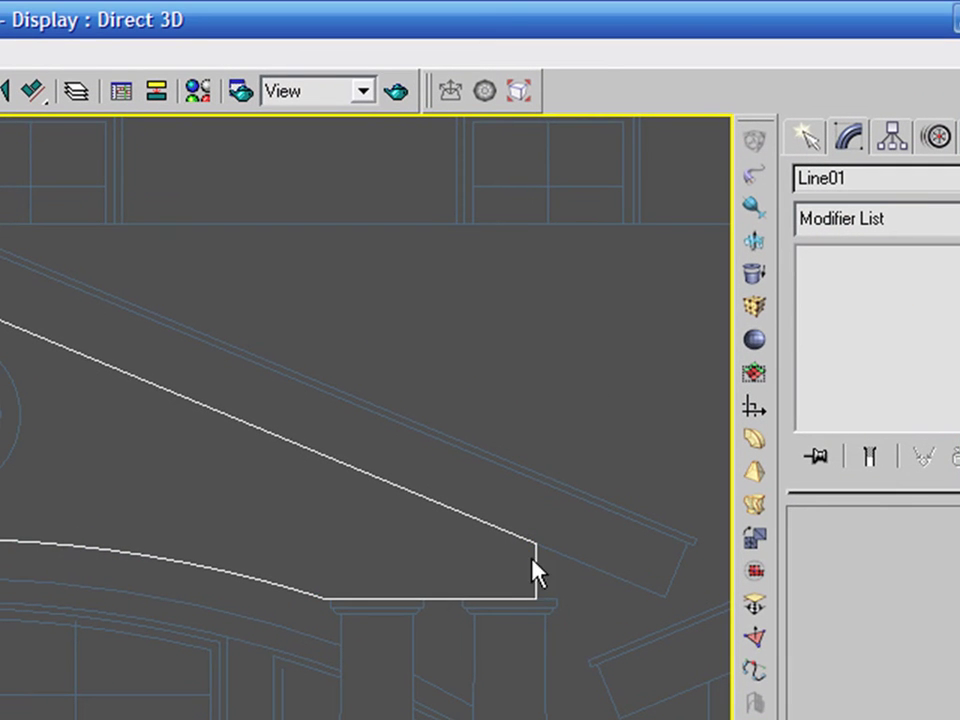
# Step: Reselect the gable outline and, with snapping off, move it in the top view to the front part of the house plan
pyautogui.click(533, 559)
pyautogui.click(535, 546)
pyautogui.rightClick(536, 544)
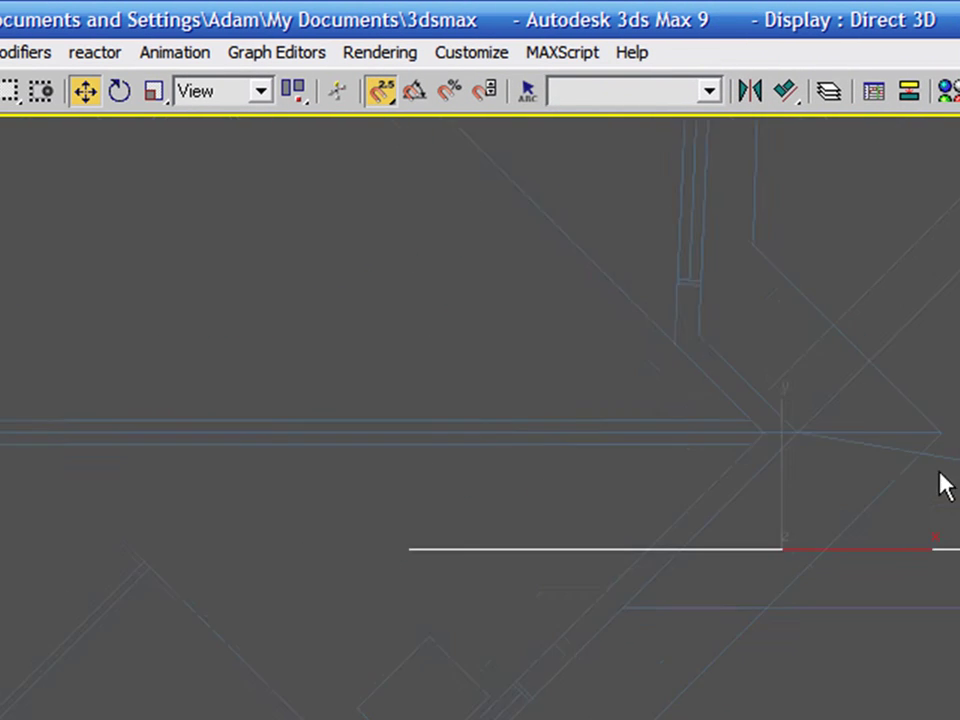
pyautogui.moveTo(905, 530); pyautogui.dragTo(879, 253, button='middle')
pyautogui.press('s')
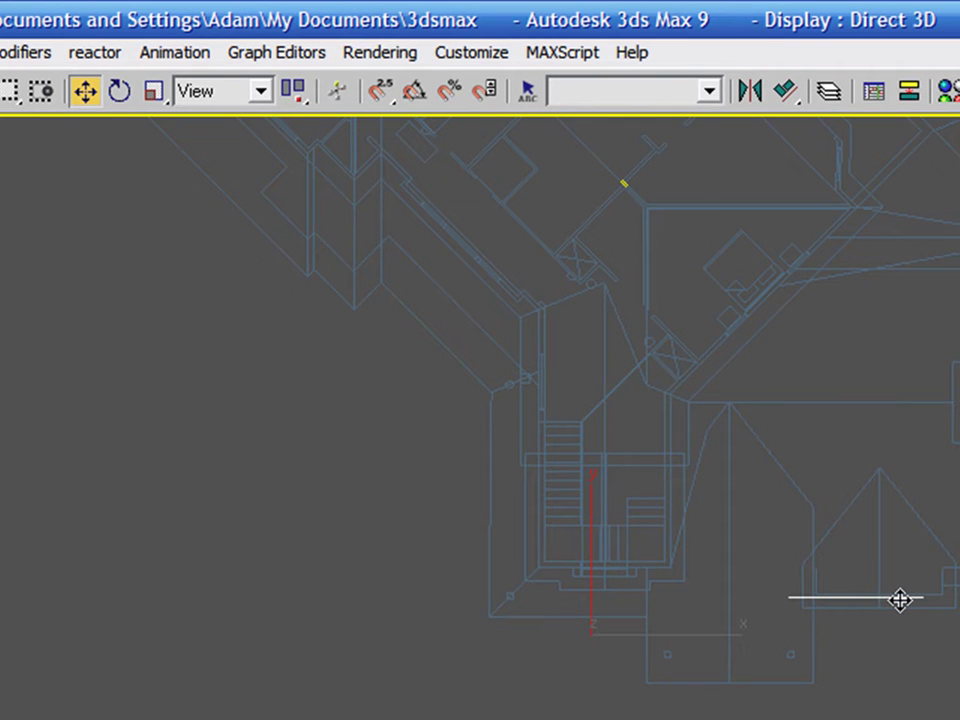
pyautogui.scroll(-5, 858, 596)
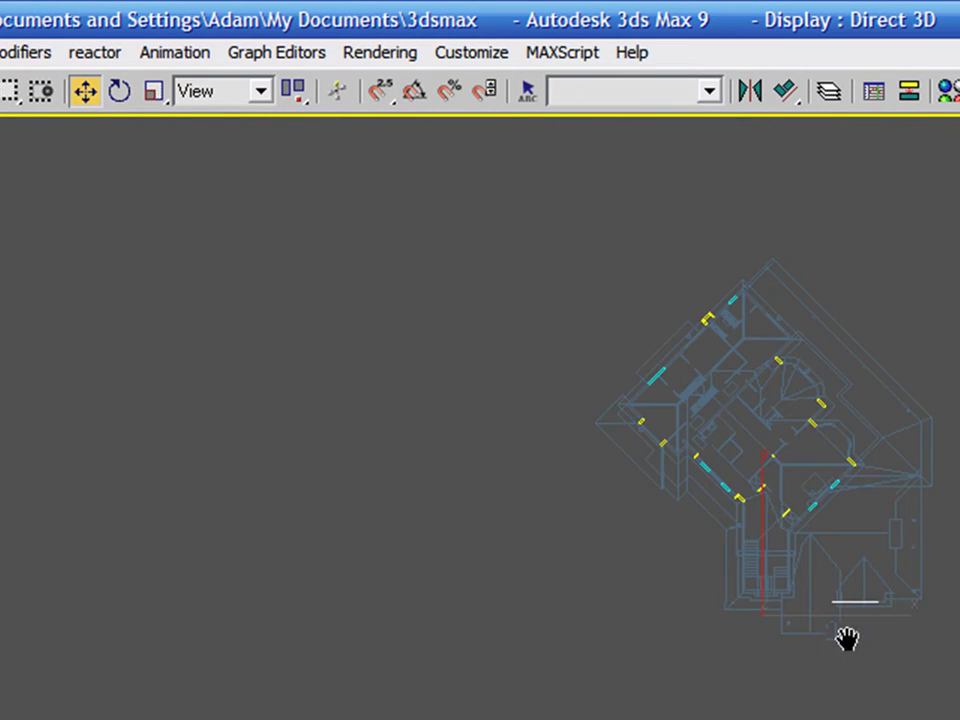
pyautogui.moveTo(847, 638); pyautogui.dragTo(836, 257, button='middle')
pyautogui.scroll(-1, 846, 316)
pyautogui.press('f')
pyautogui.press('z')
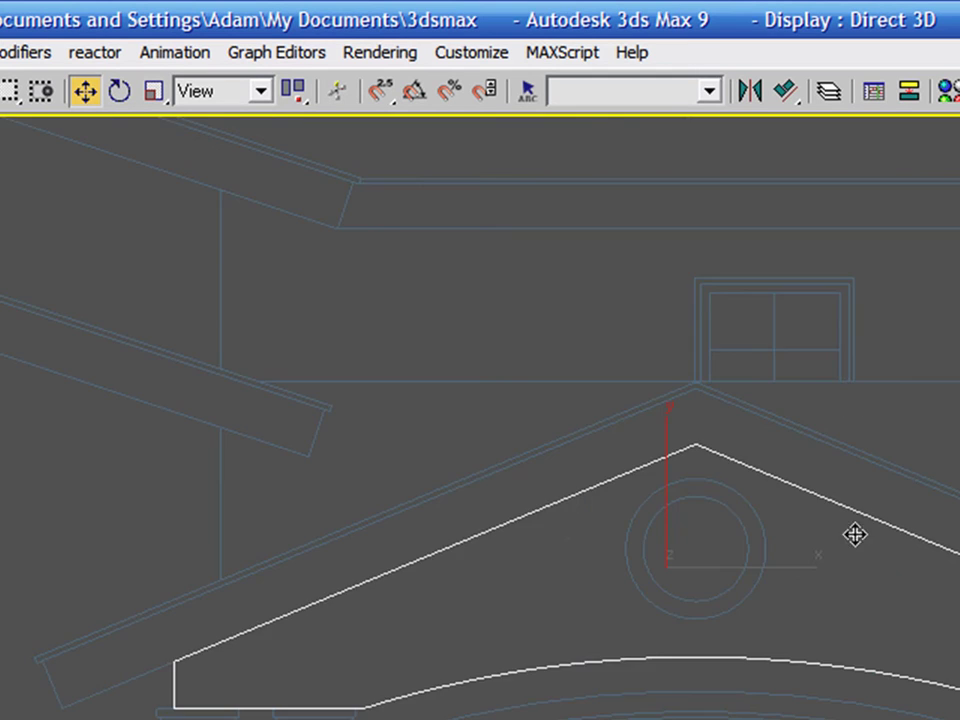
# Step: Move the gable outline further forward in plan, level with the front entrance columns, and check it in the front view
pyautogui.scroll(-5, 855, 540)
pyautogui.keyDown('alt'); pyautogui.moveTo(858, 568); pyautogui.dragTo(838, 538, button='middle'); pyautogui.keyUp('alt')
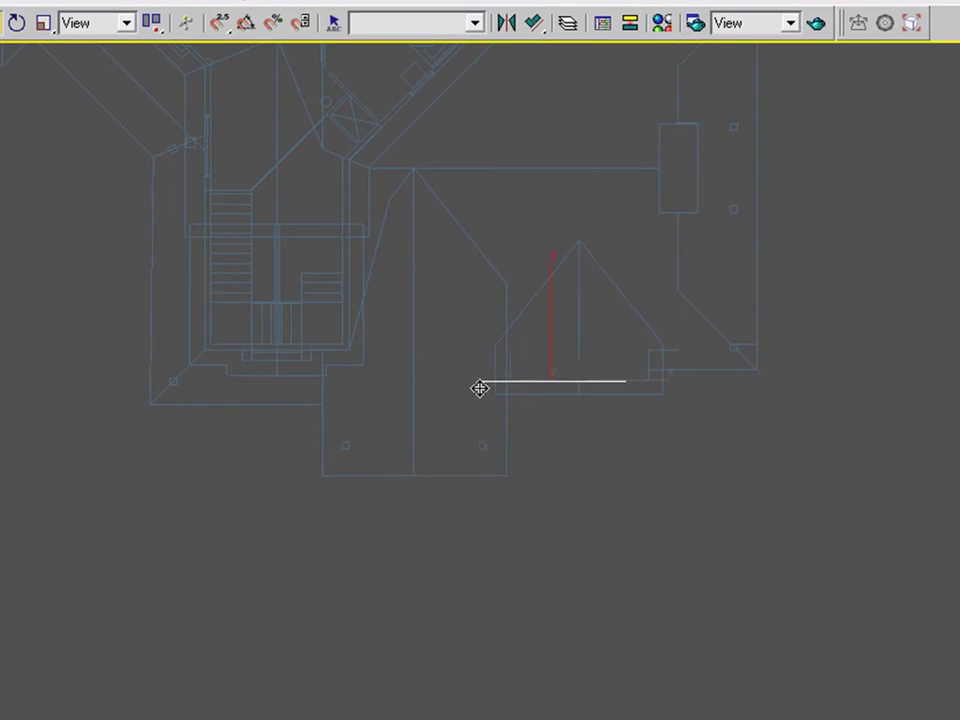
pyautogui.moveTo(603, 474); pyautogui.dragTo(607, 556)
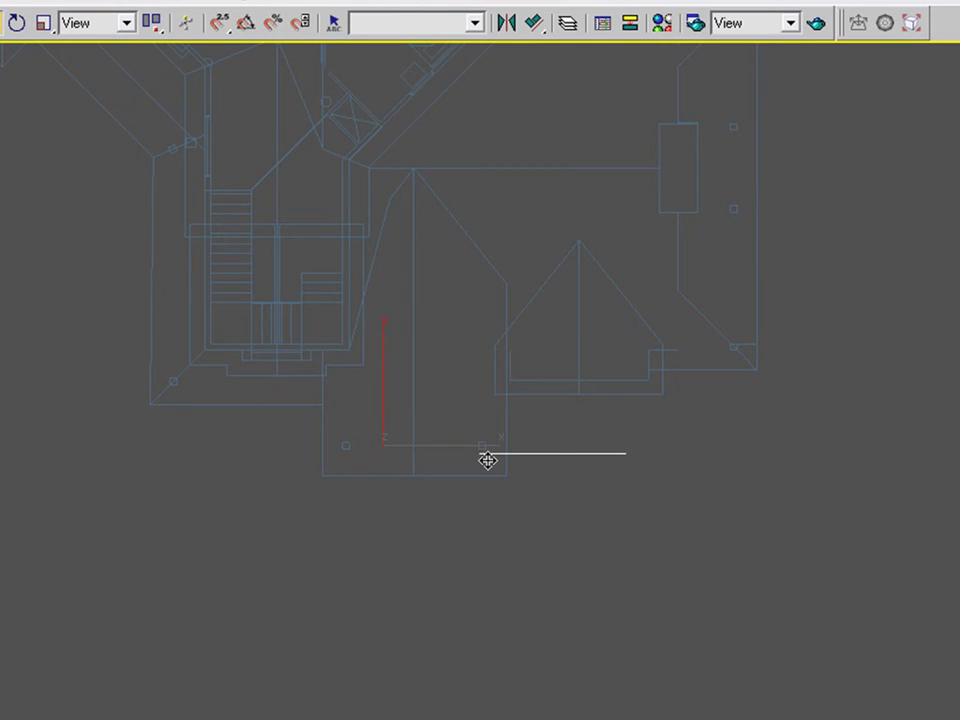
pyautogui.press('f')
pyautogui.scroll(-5, 647, 490)
pyautogui.moveTo(641, 523); pyautogui.dragTo(600, 246, button='middle')
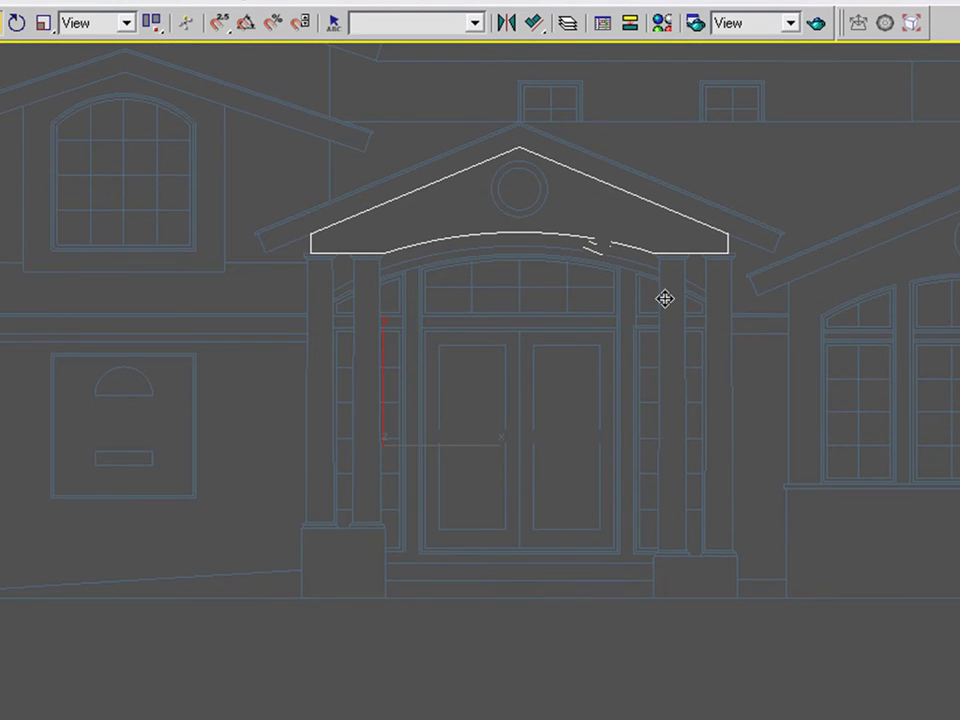
pyautogui.press('t')
pyautogui.scroll(-5, 310, 441)
pyautogui.moveTo(286, 446); pyautogui.dragTo(816, 442, button='middle')
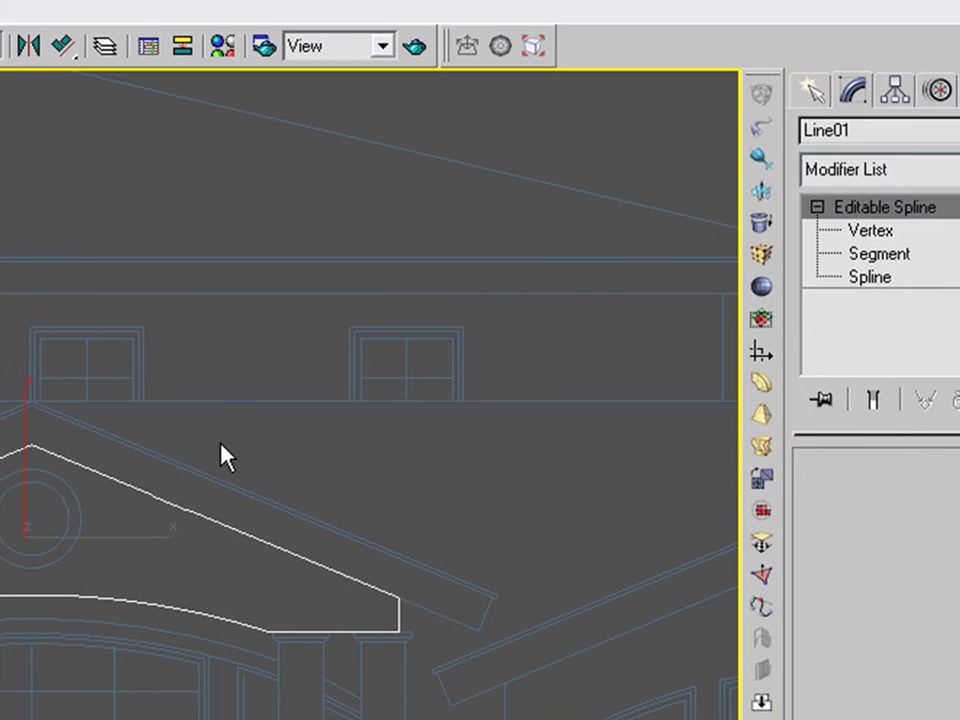
# Step: Start a new line at the entrance roof's right lower corner and trace the underside over the inner peak to the left end's upper corner
pyautogui.click(660, 350)
pyautogui.click(809, 88)
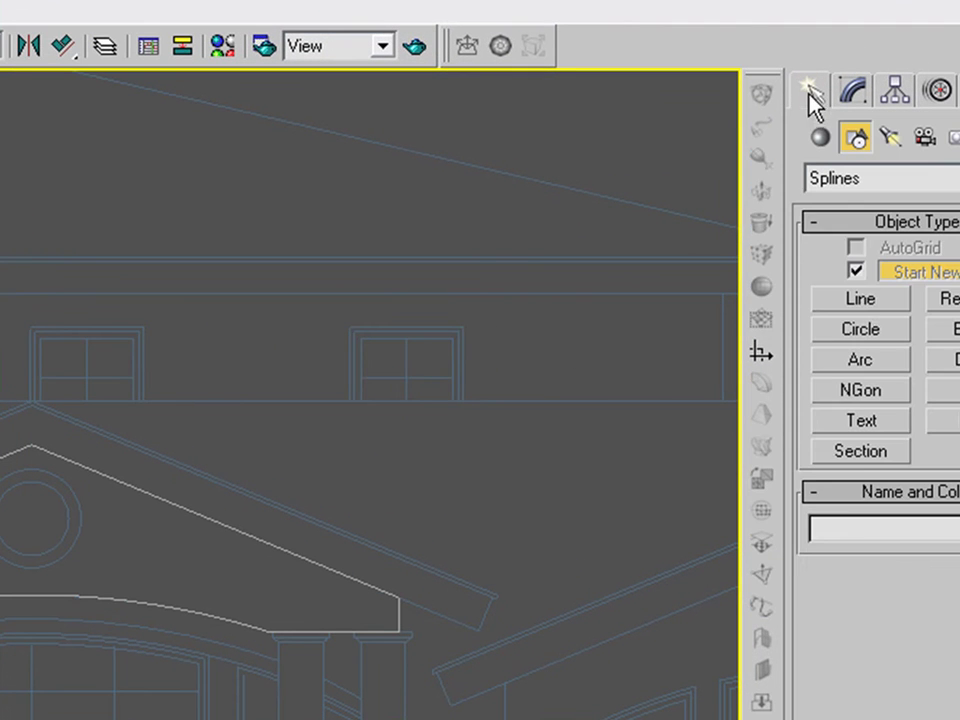
pyautogui.click(862, 299)
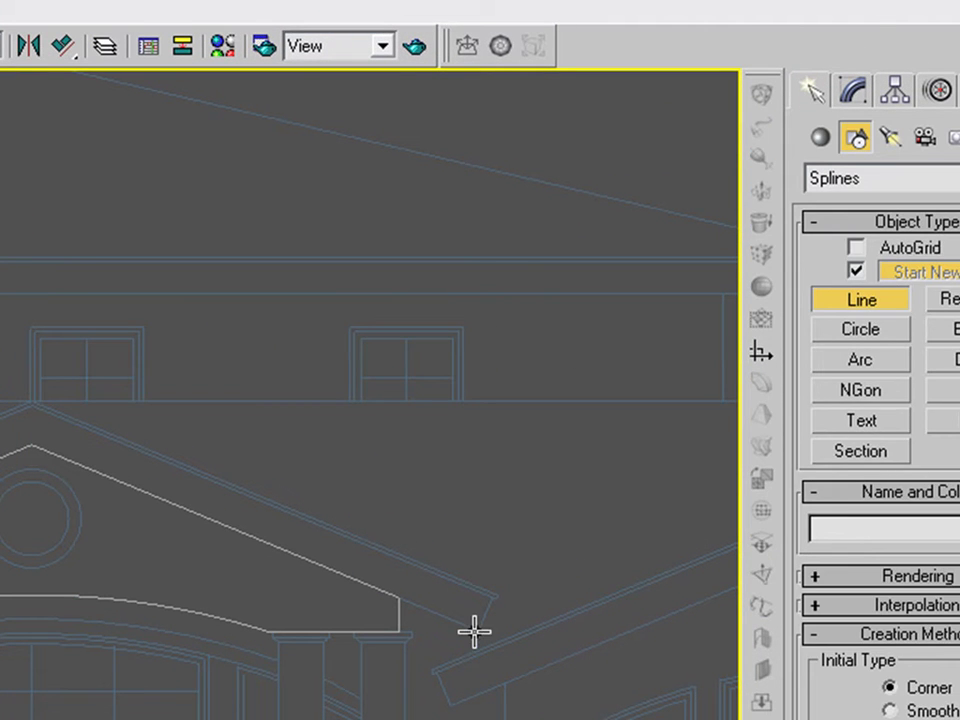
pyautogui.click(481, 631)
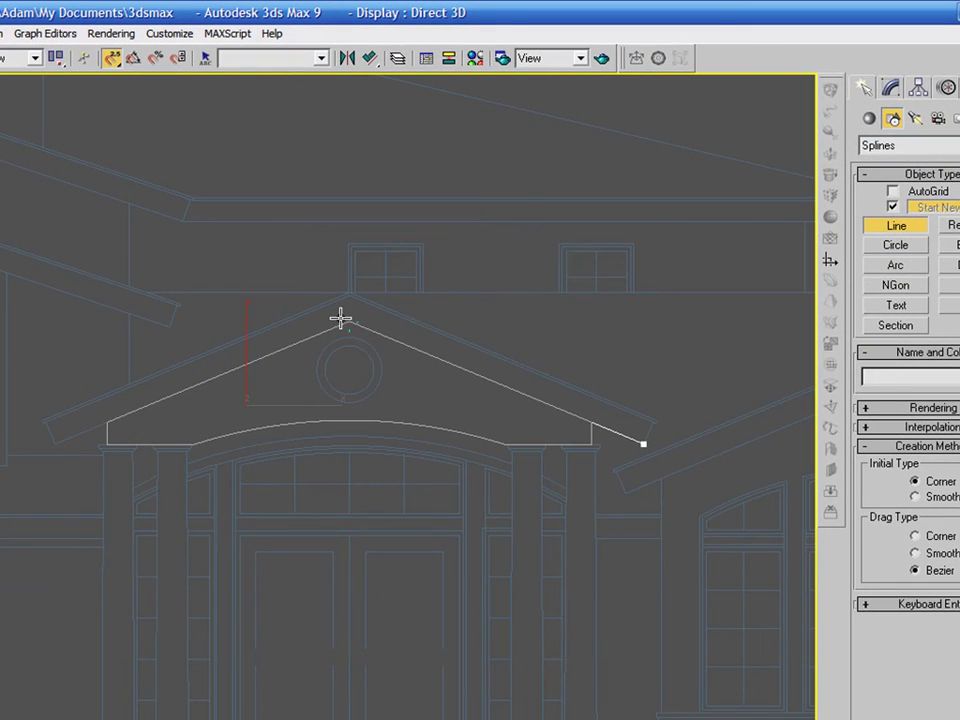
pyautogui.click(347, 320)
pyautogui.click(55, 443)
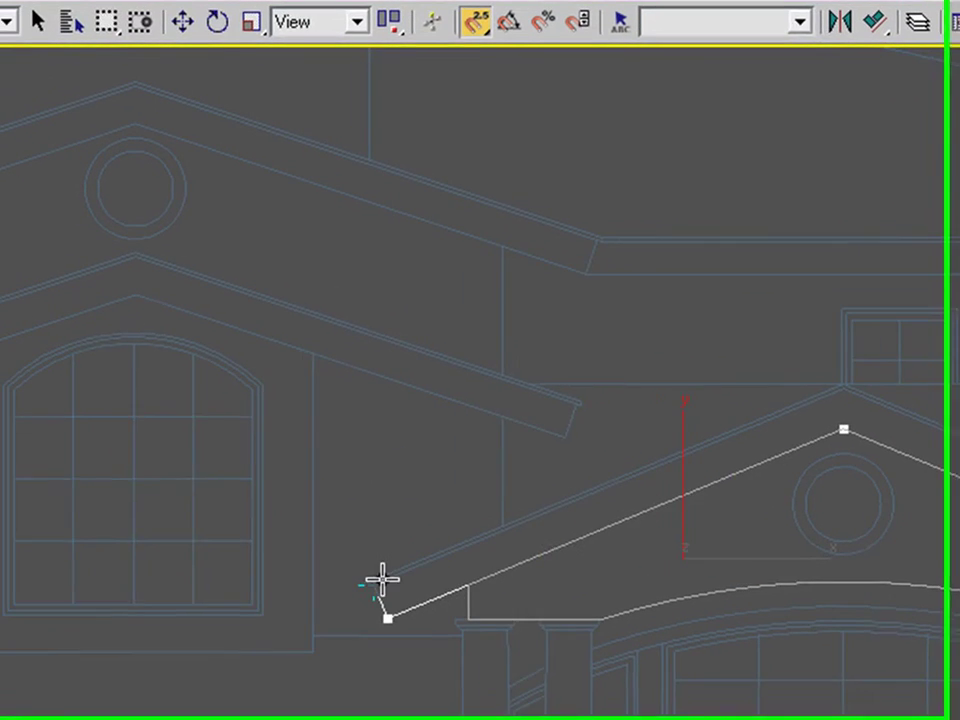
pyautogui.click(376, 583)
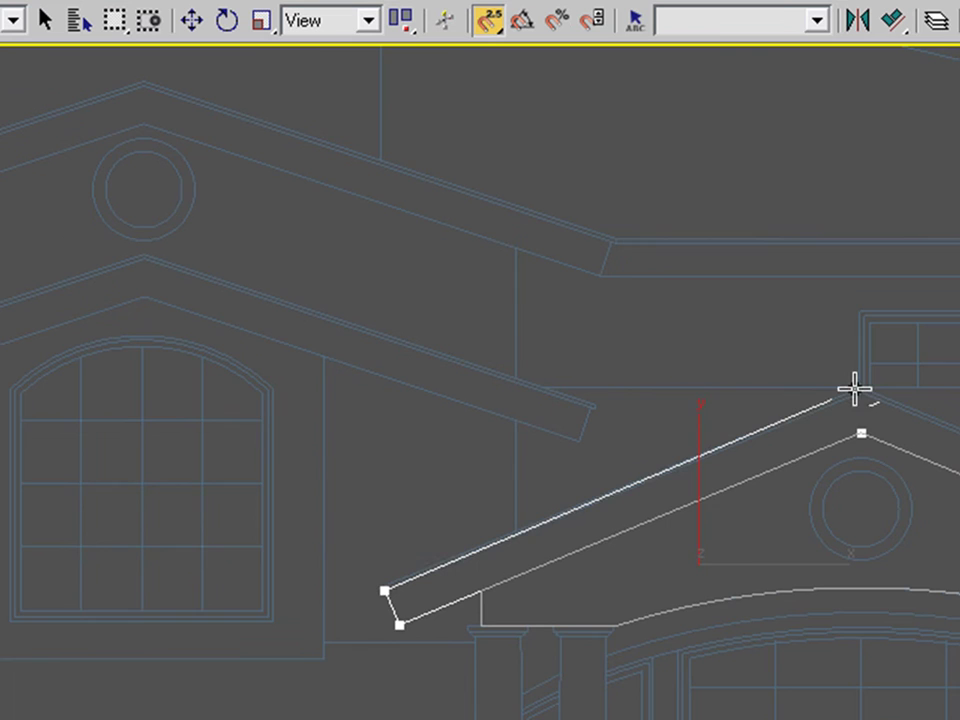
# Step: Continue the line along the lower of the two upper roof edges over the peak to the right end and close the spline
pyautogui.scroll(2, 857, 391)
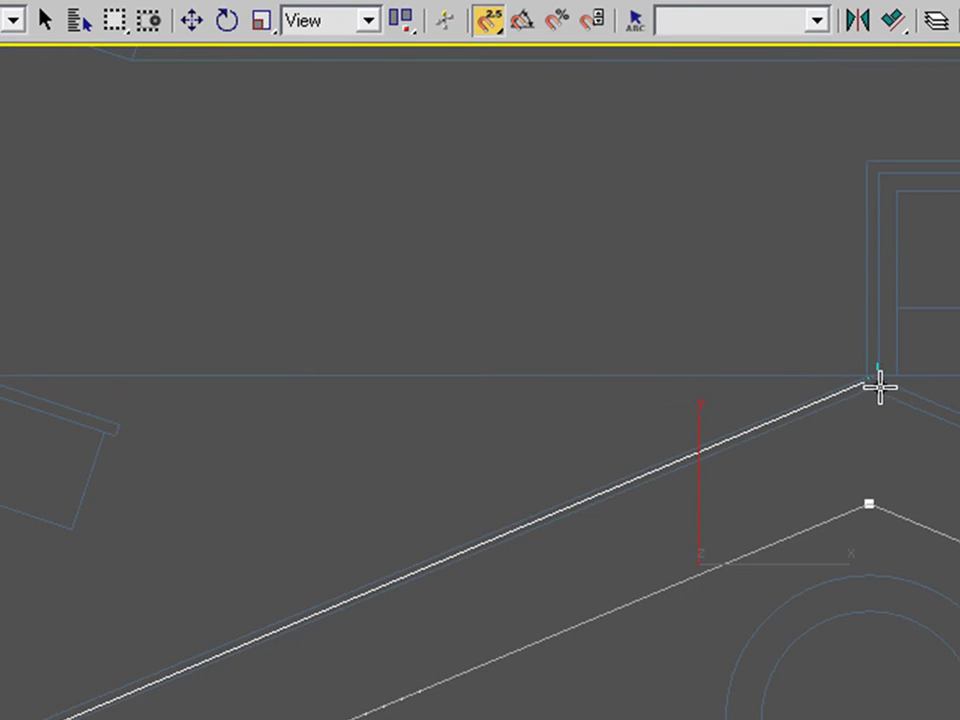
pyautogui.scroll(2, 878, 386)
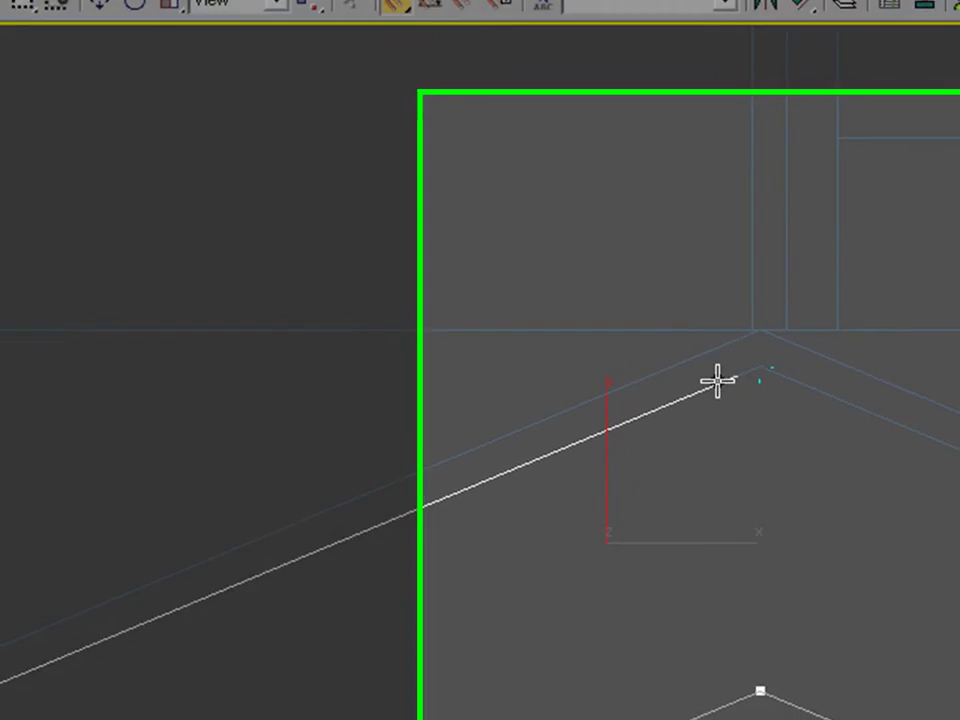
pyautogui.click(852, 388)
pyautogui.scroll(-5, 572, 396)
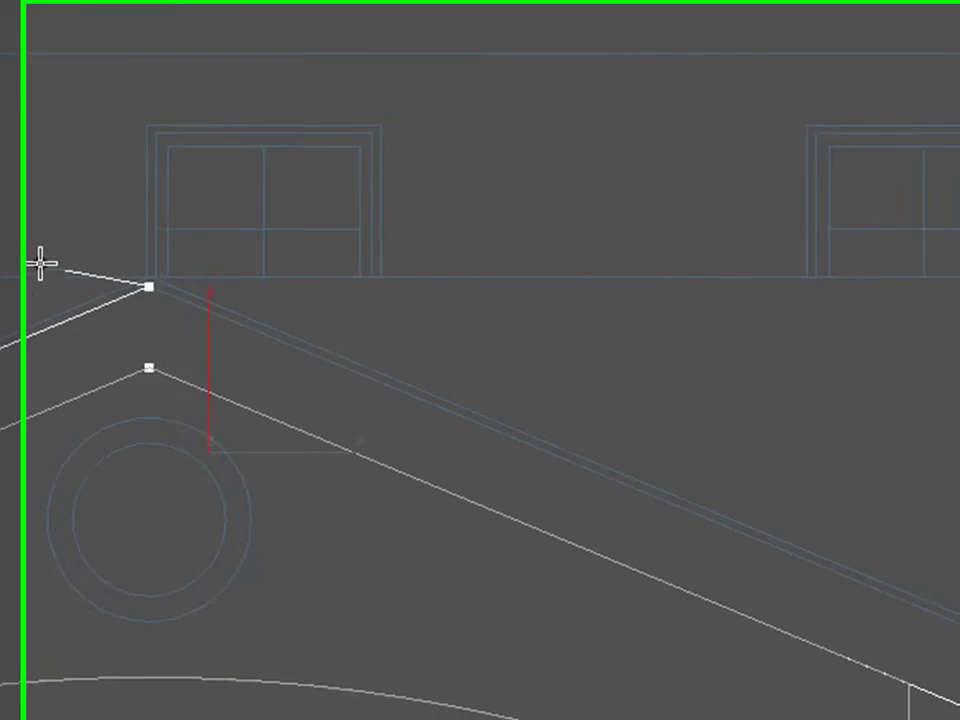
pyautogui.scroll(5, 545, 468)
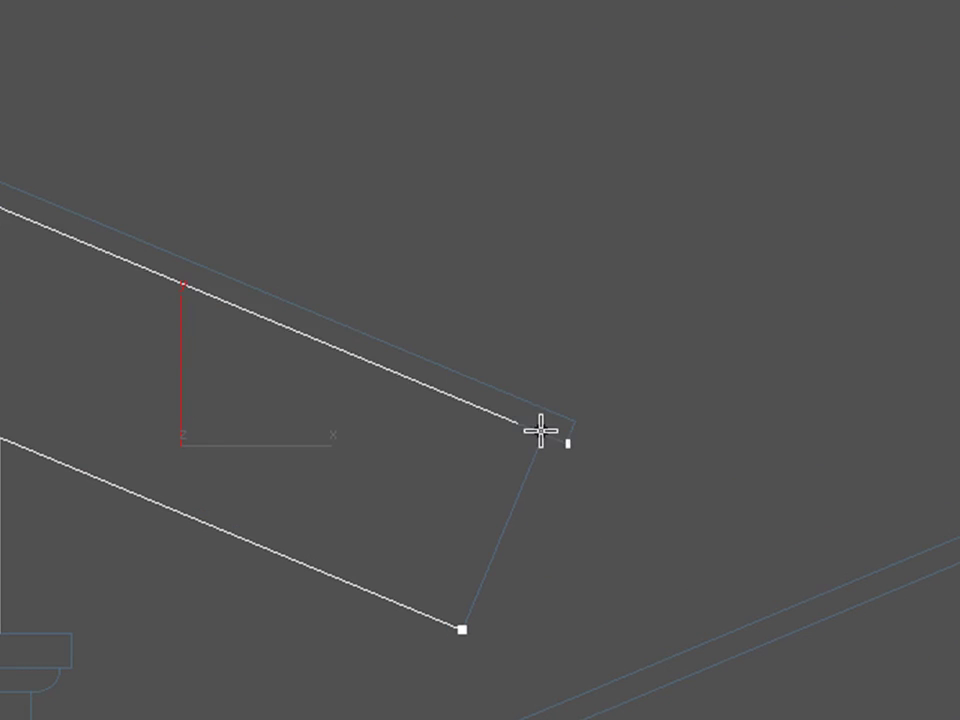
pyautogui.click(540, 434)
pyautogui.click(460, 628)
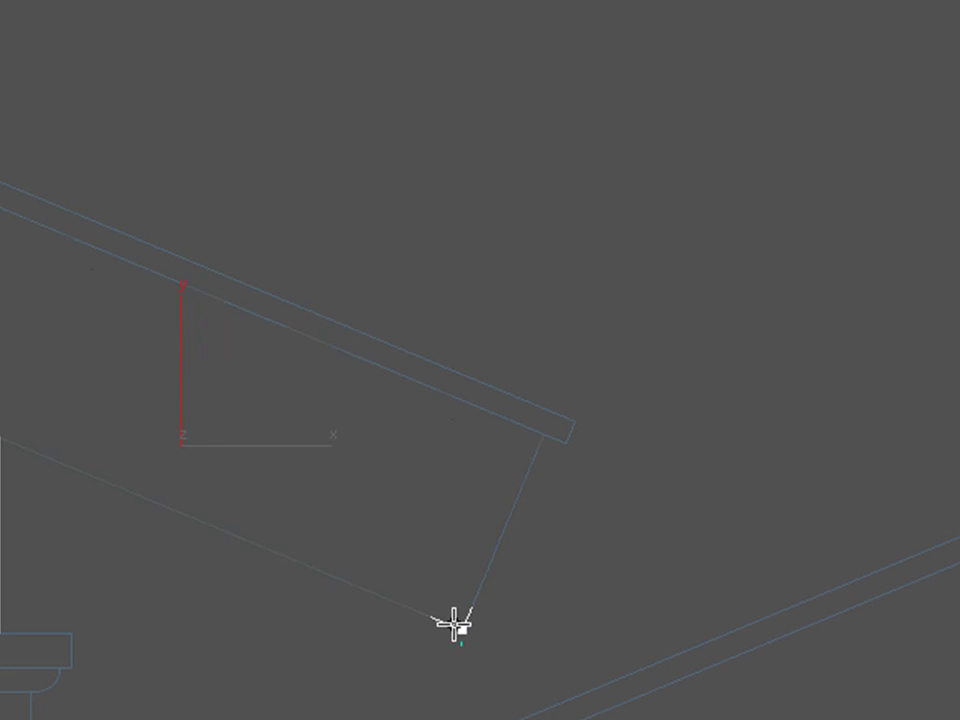
pyautogui.click(272, 544)
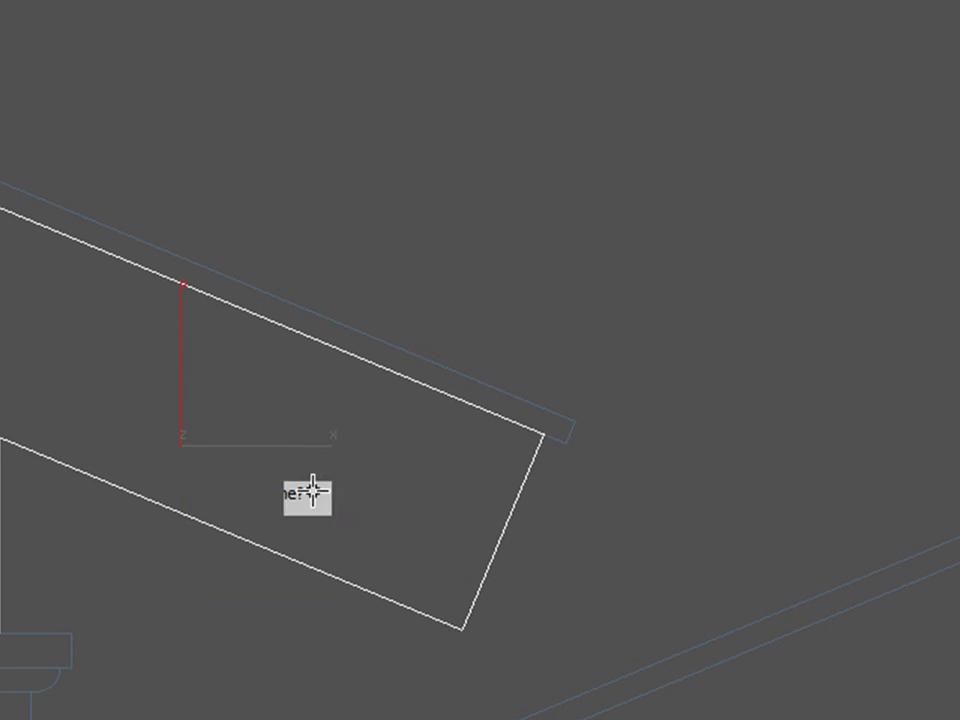
# Step: In the top view, move the new roof outline from the middle of the house plan to just in front of the gable wall outline
pyautogui.moveTo(500, 342); pyautogui.dragTo(916, 520, button='middle')
pyautogui.scroll(-1, 916, 520)
pyautogui.press('t')
pyautogui.scroll(-8, 351, 339)
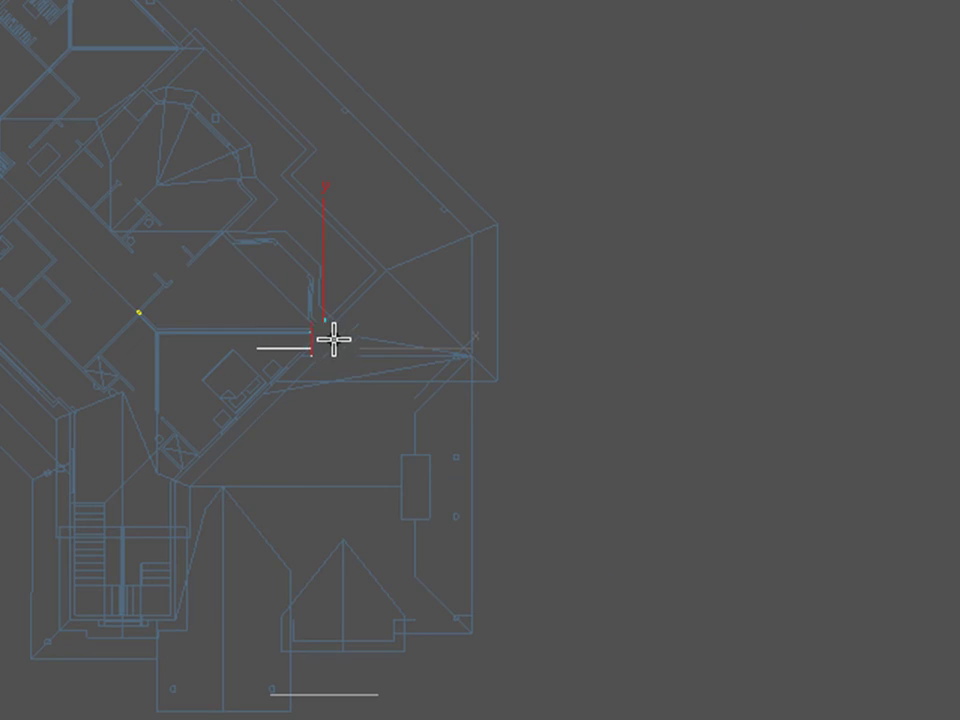
pyautogui.moveTo(306, 281); pyautogui.dragTo(276, 142, button='middle')
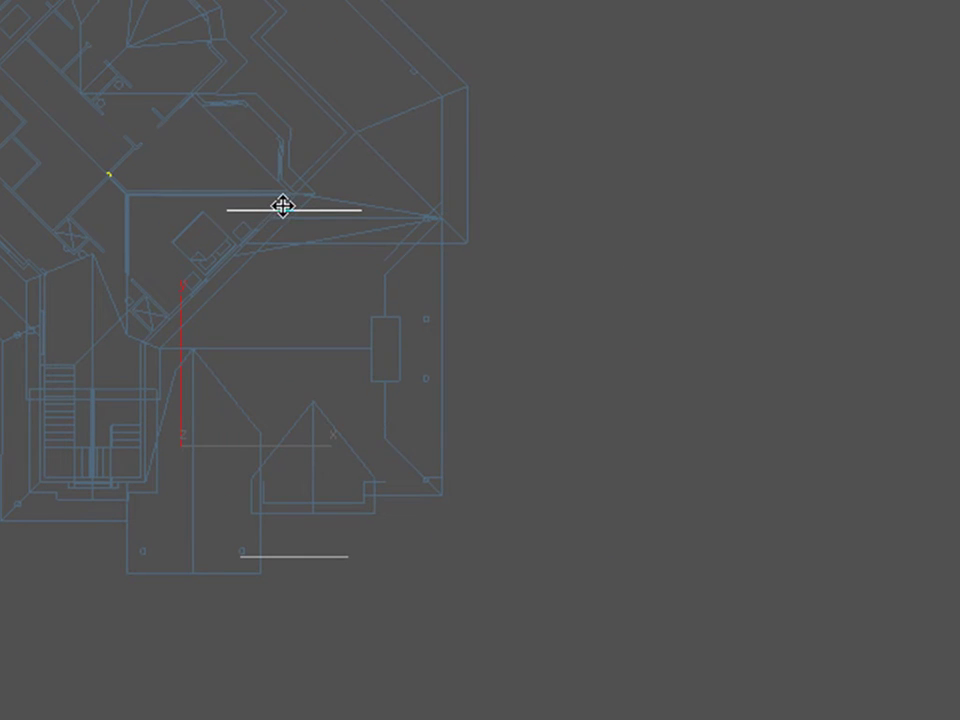
pyautogui.moveTo(283, 206); pyautogui.dragTo(314, 566)
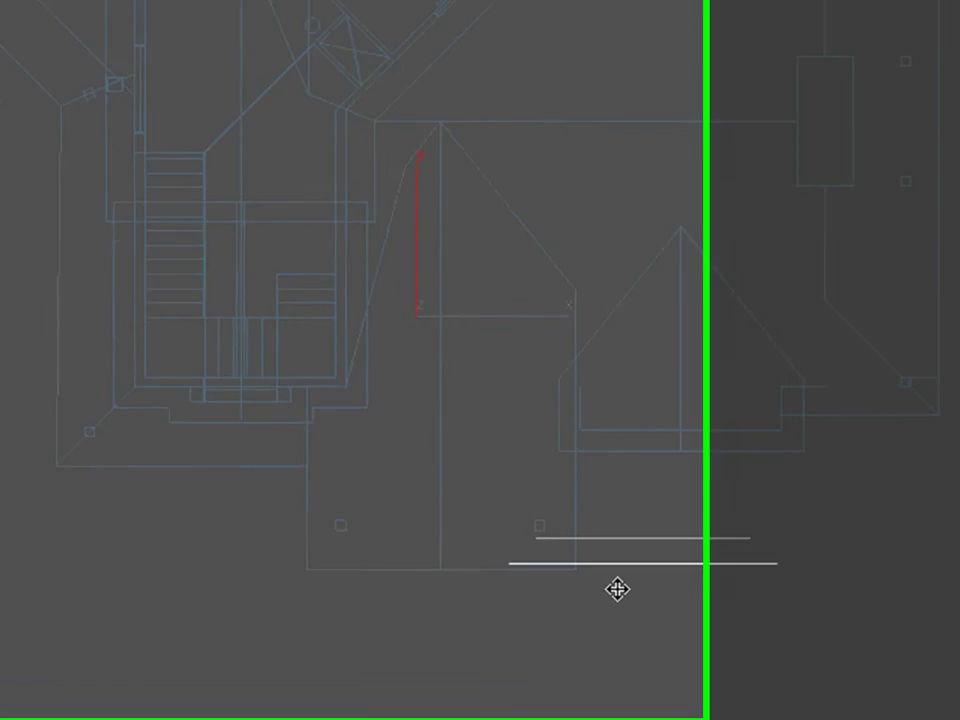
# Step: Align the roof outline in plan with the front edge of the entrance roof using snapping
pyautogui.scroll(4, 617, 589)
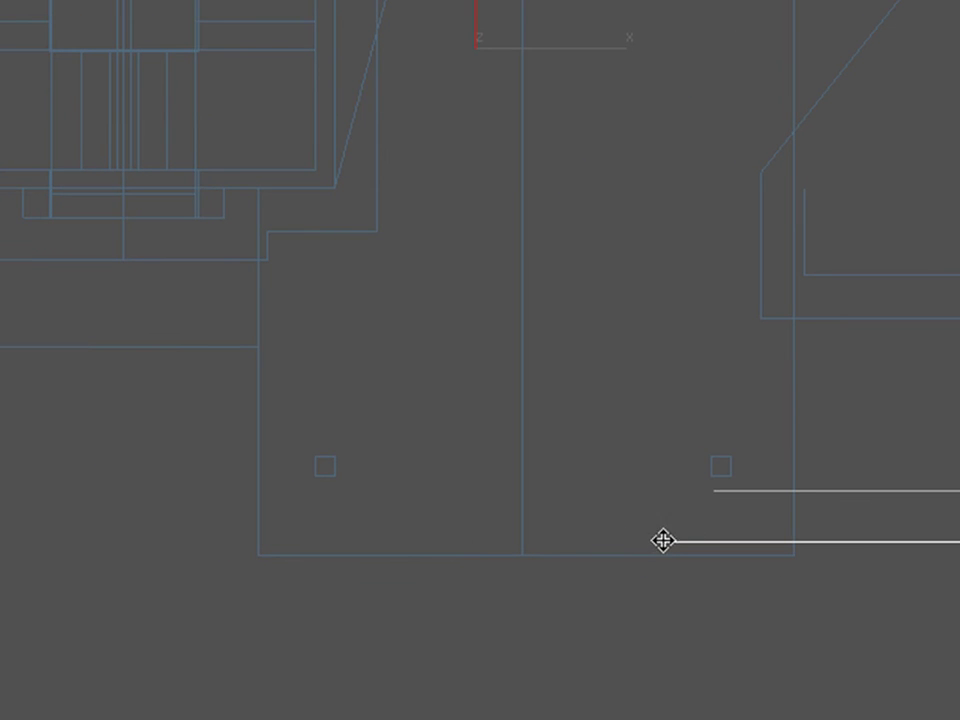
pyautogui.moveTo(678, 541); pyautogui.dragTo(814, 558)
pyautogui.scroll(-2, 311, 432)
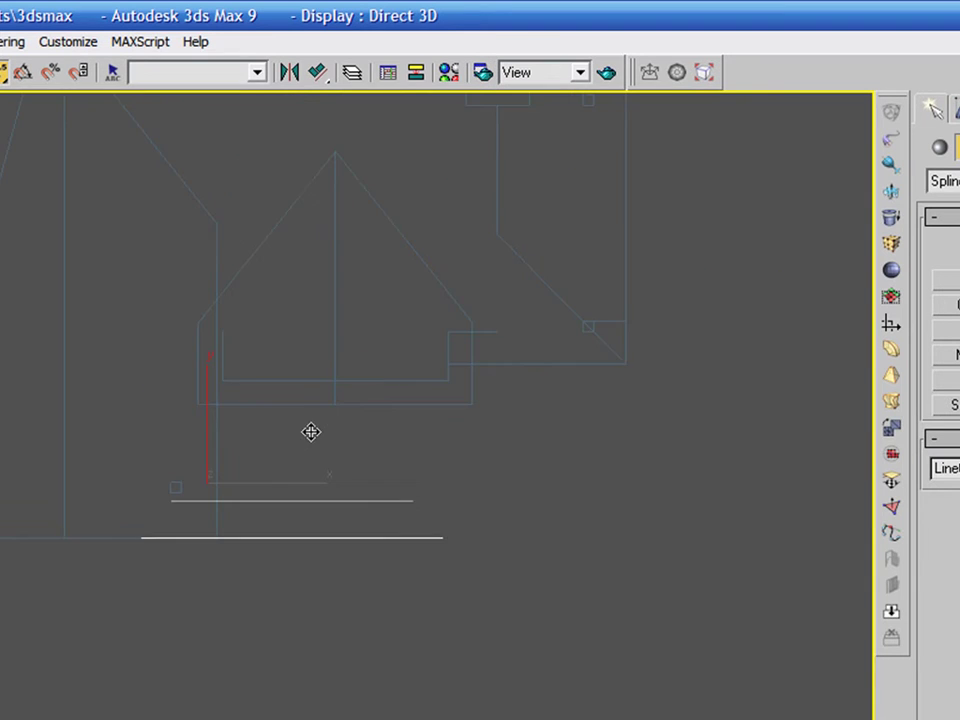
pyautogui.moveTo(311, 432); pyautogui.dragTo(431, 563, button='middle')
pyautogui.scroll(-3, 440, 560)
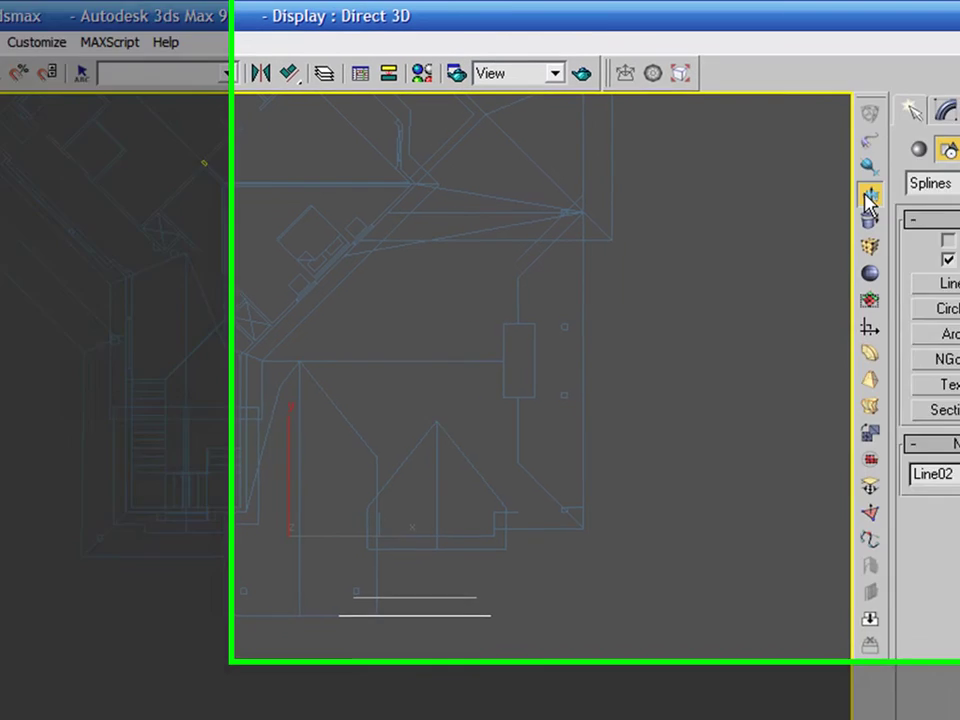
# Step: Extrude the entrance roof outline by -31'1.0" back towards the house and deselect it
pyautogui.click(891, 190)
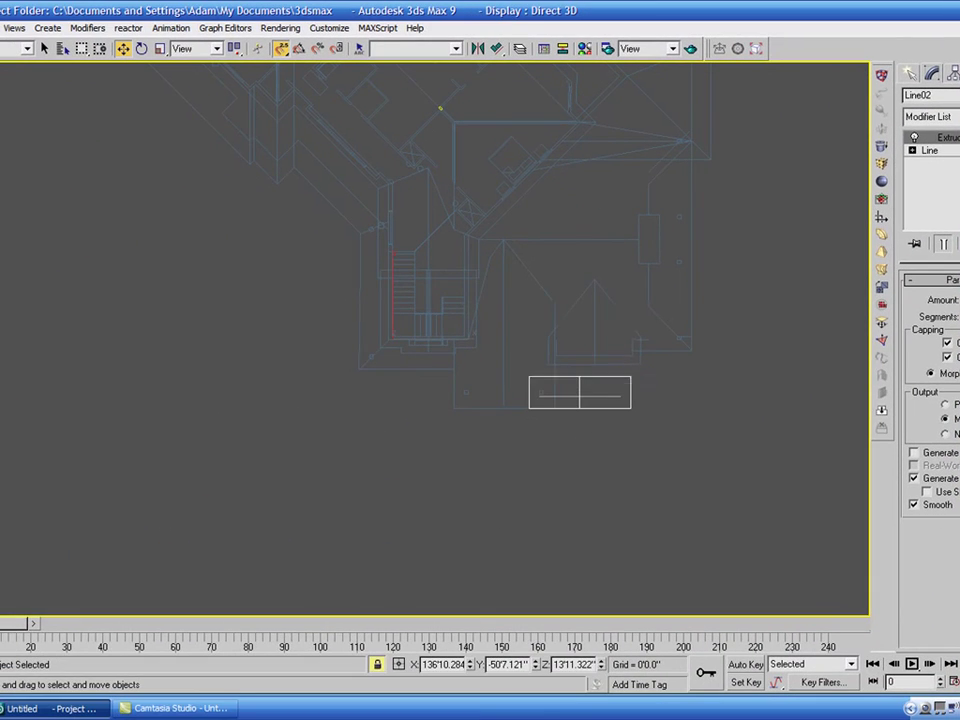
pyautogui.moveTo(928, 486); pyautogui.dragTo(956, 420)
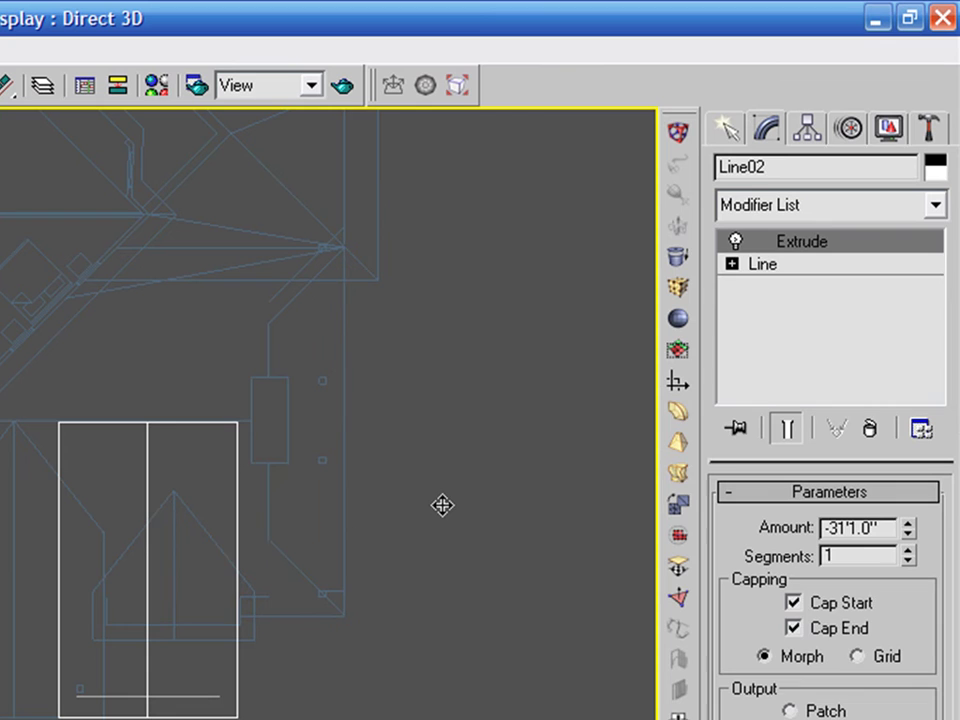
pyautogui.click(354, 561)
# Step: Select the extruded gable wall and roof, unfreeze the 100 1.CAD.F layer and add its front elevation drawing to the selection
pyautogui.scroll(-3, 284, 440)
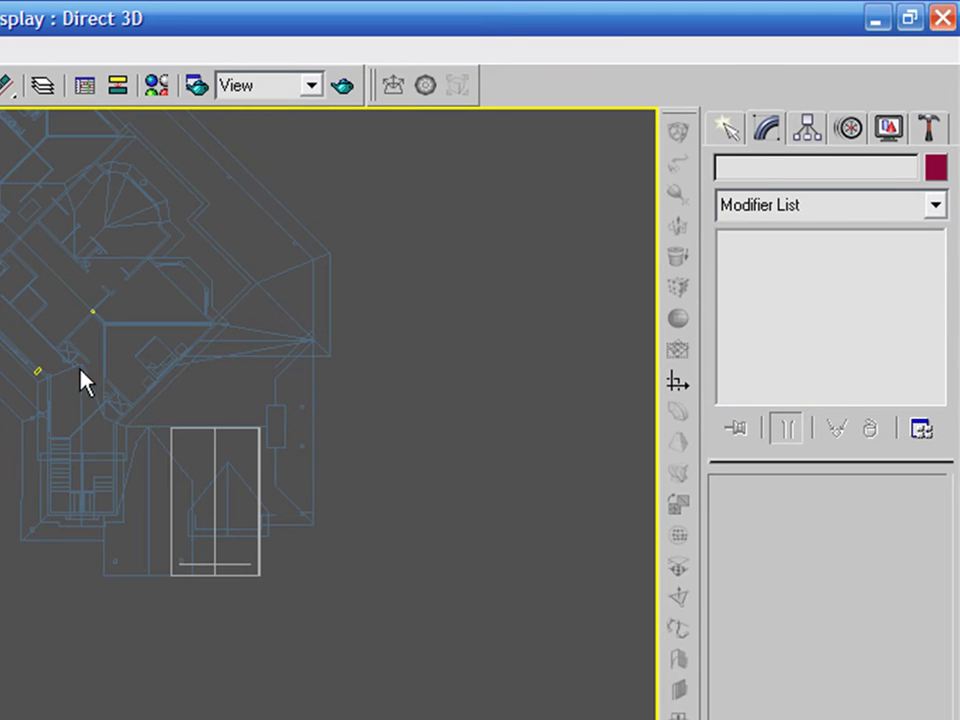
pyautogui.moveTo(132, 415); pyautogui.dragTo(373, 686)
pyautogui.press('f')
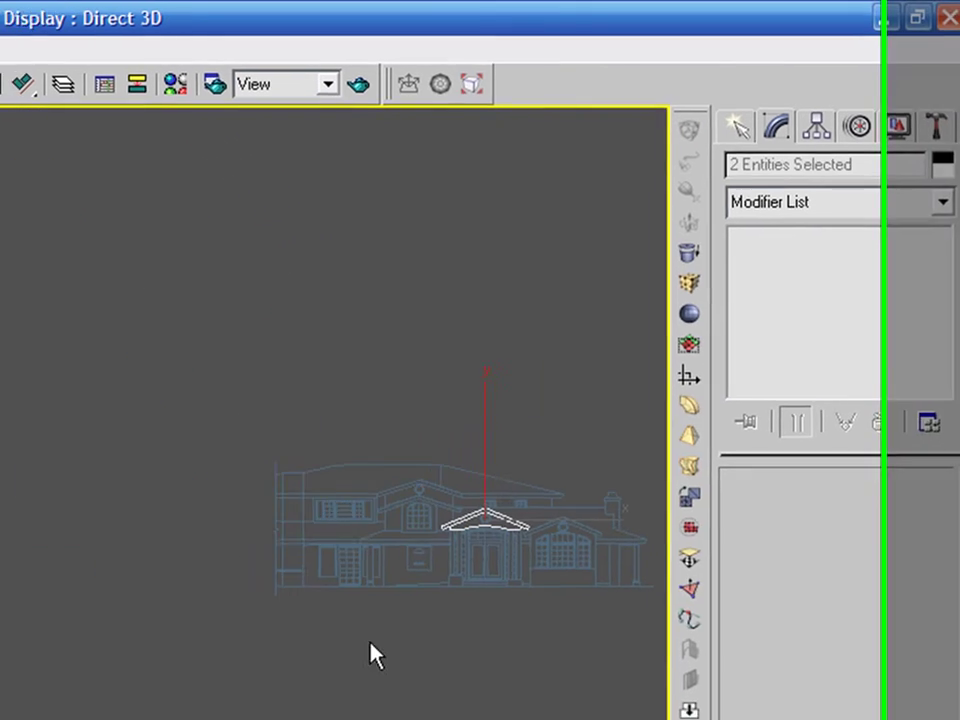
pyautogui.press('z')
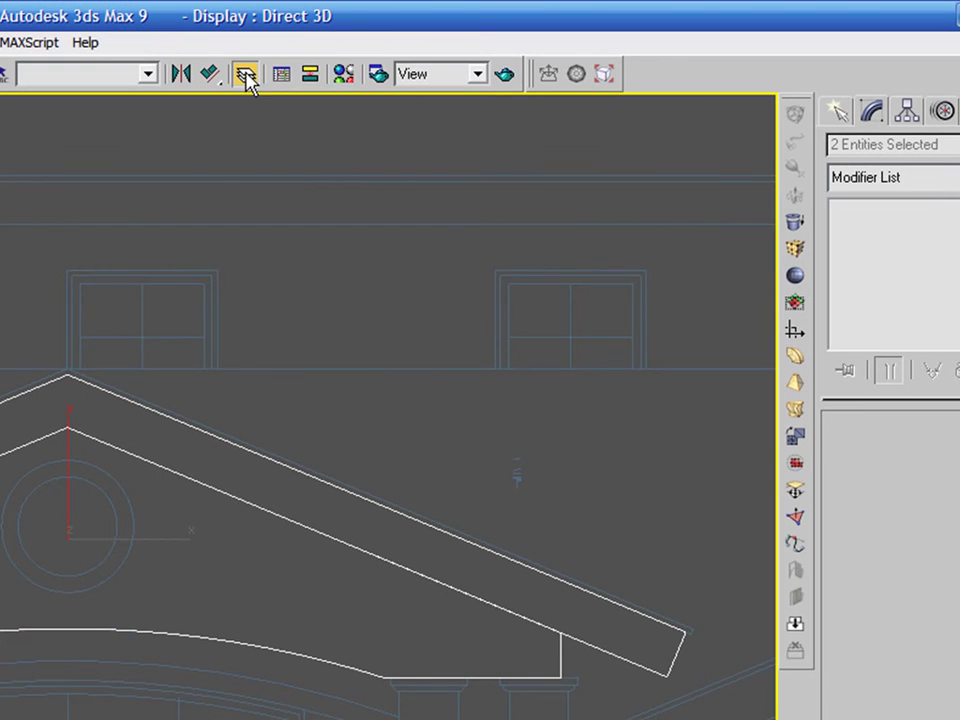
pyautogui.click(246, 76)
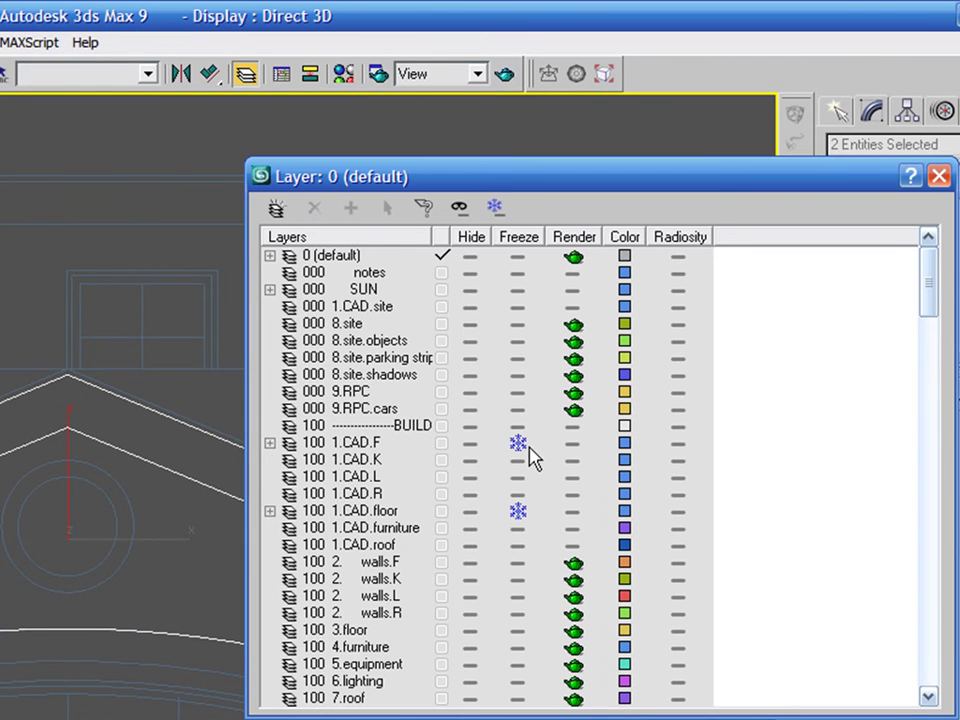
pyautogui.click(519, 447)
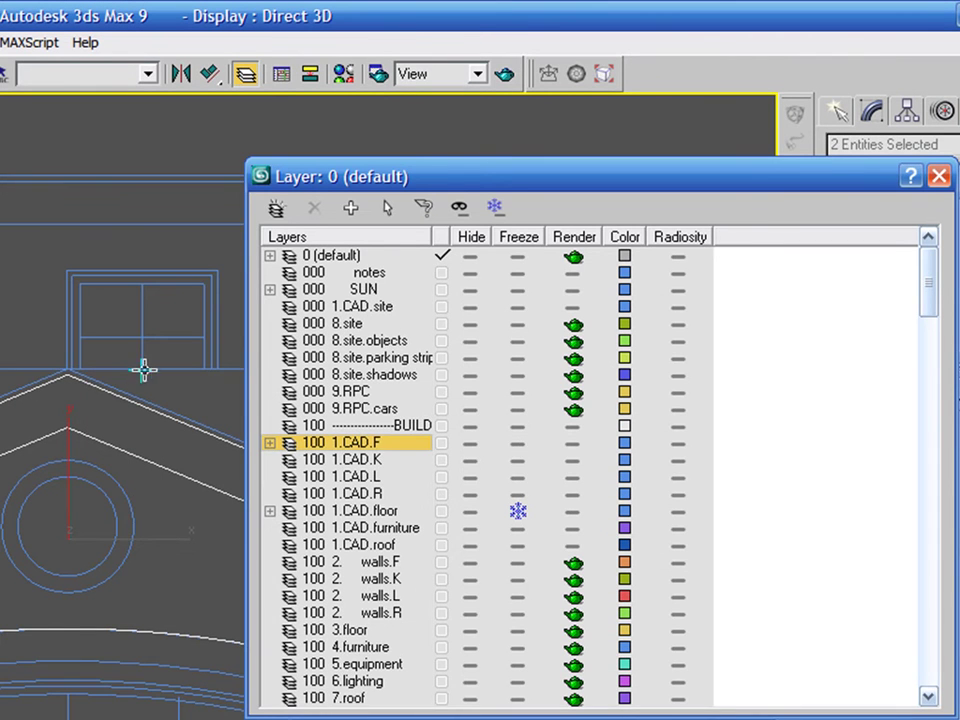
pyautogui.scroll(-6, 135, 372)
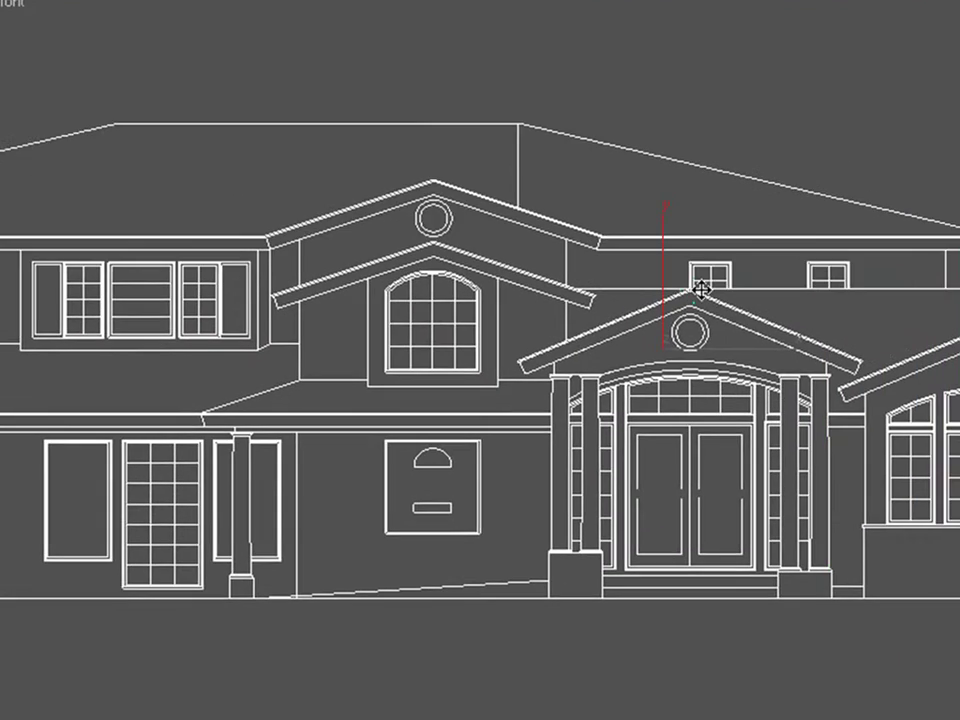
# Step: In the top view, move the selected elevation, gable wall and roof sideways with snapping to line up with the entrance roof in plan
pyautogui.press('t')
pyautogui.scroll(-8, 718, 329)
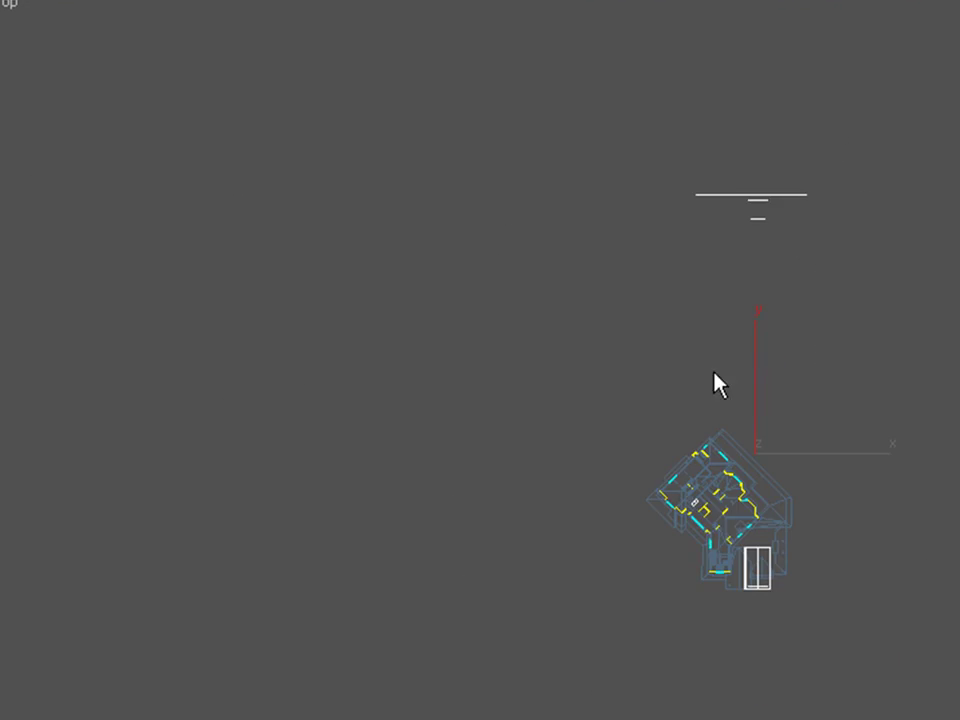
pyautogui.scroll(4, 763, 650)
pyautogui.scroll(5, 745, 505)
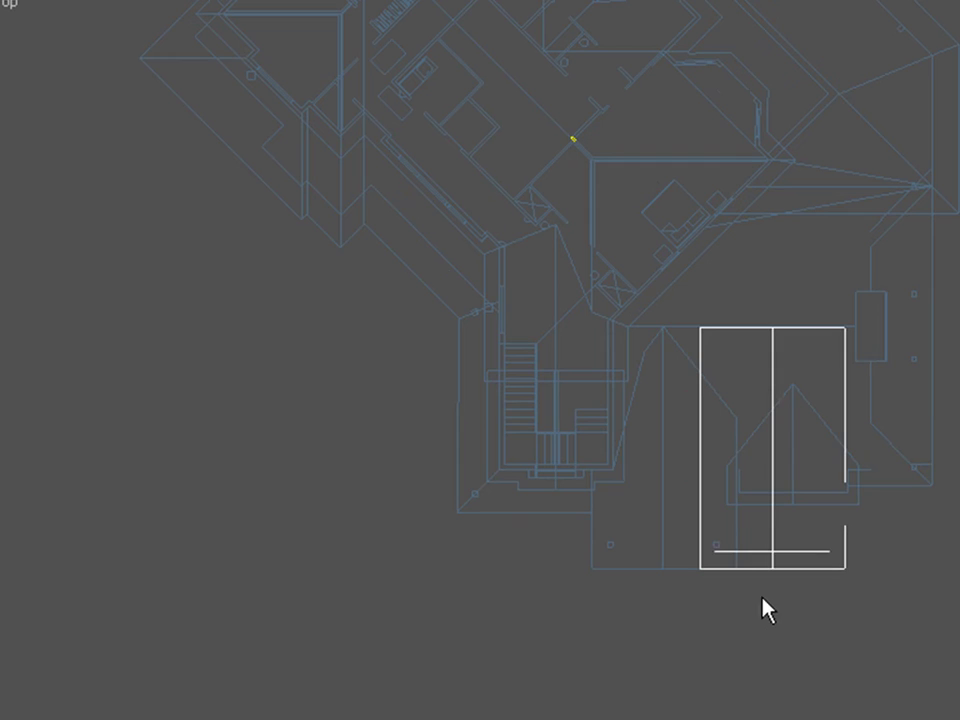
pyautogui.moveTo(735, 569); pyautogui.dragTo(774, 578)
pyautogui.scroll(3, 773, 578)
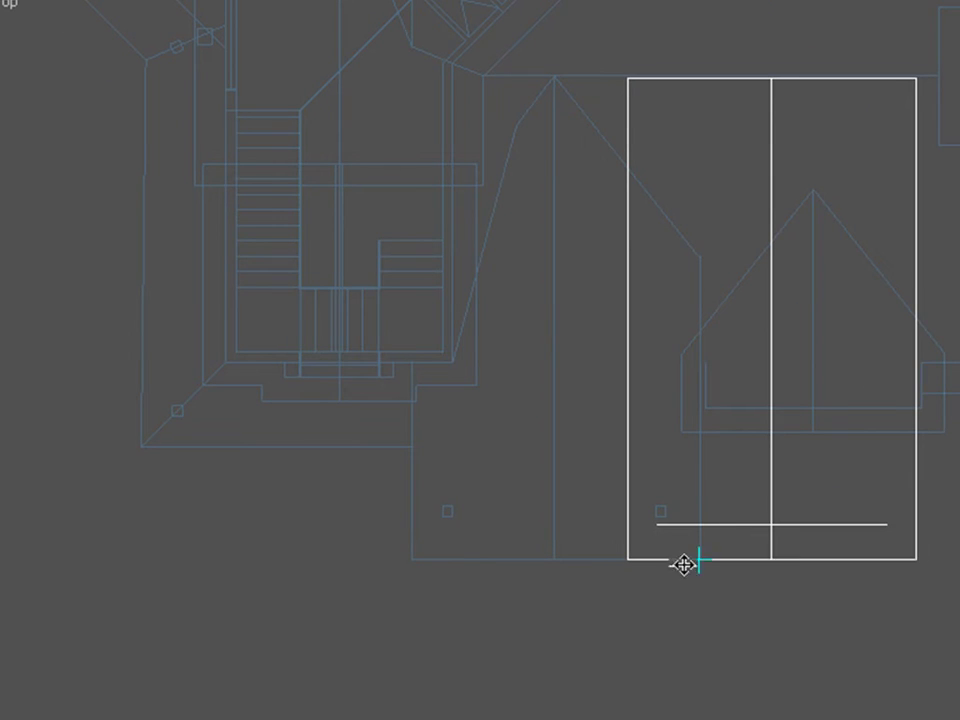
pyautogui.moveTo(684, 565); pyautogui.dragTo(570, 553)
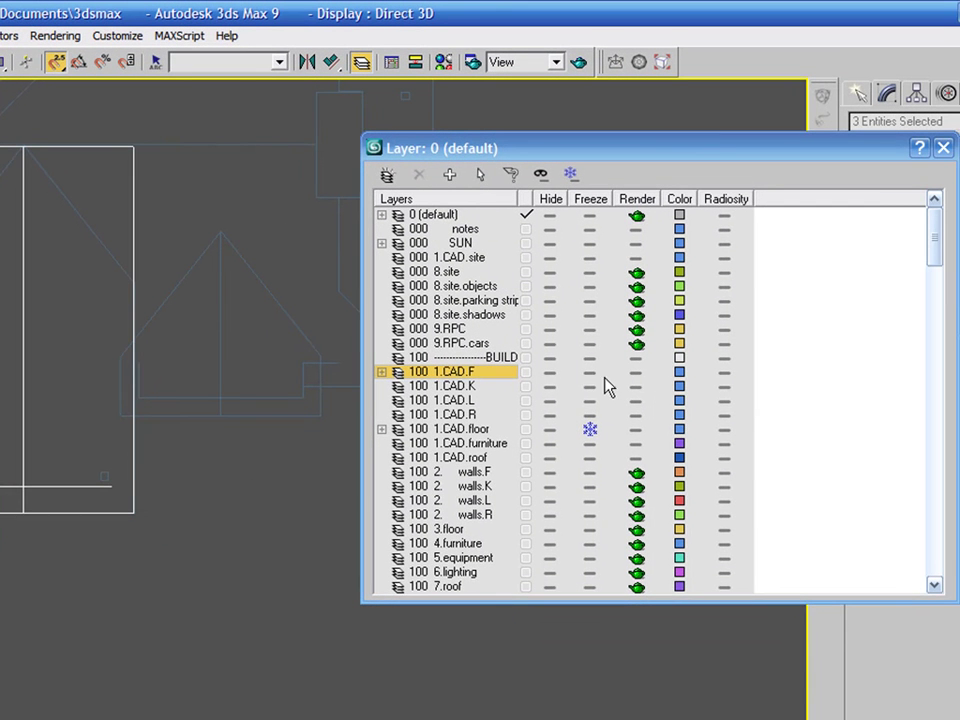
# Step: Freeze the 100 1.CAD.F layer again, clear the selection and close the layer manager
pyautogui.click(589, 373)
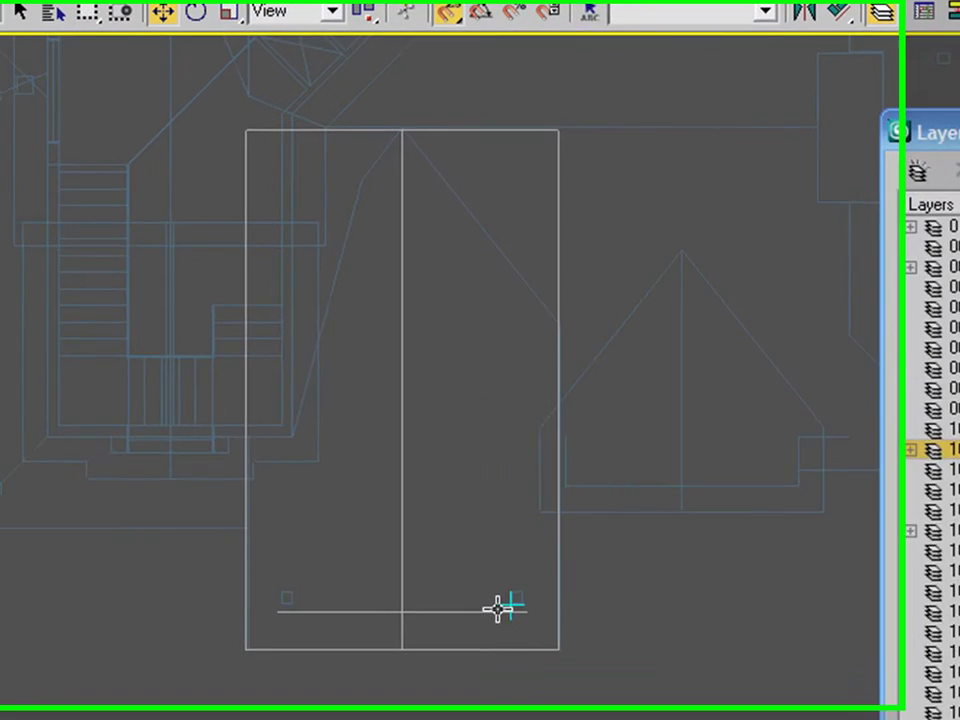
pyautogui.click(546, 626)
pyautogui.scroll(5, 548, 628)
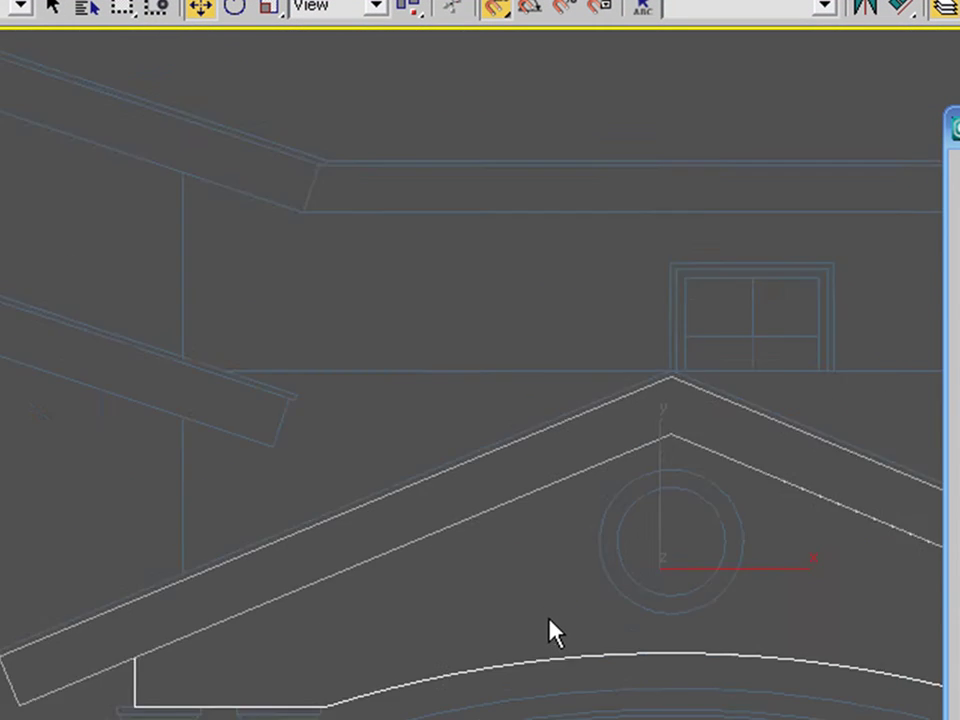
pyautogui.scroll(-1, 549, 628)
pyautogui.moveTo(549, 625); pyautogui.dragTo(386, 213, button='middle')
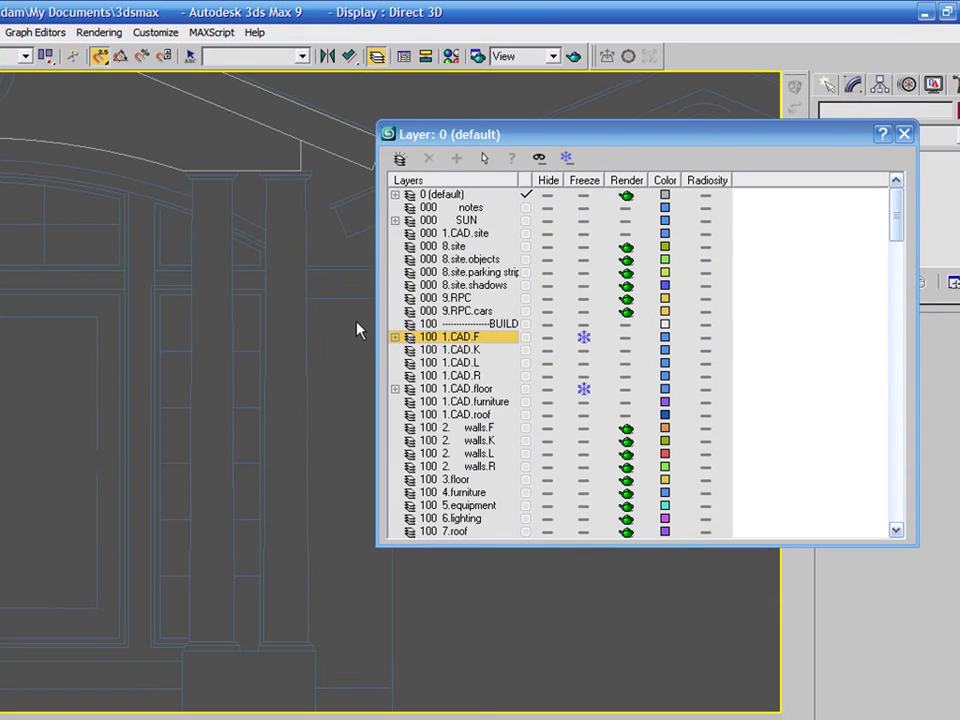
pyautogui.click(901, 136)
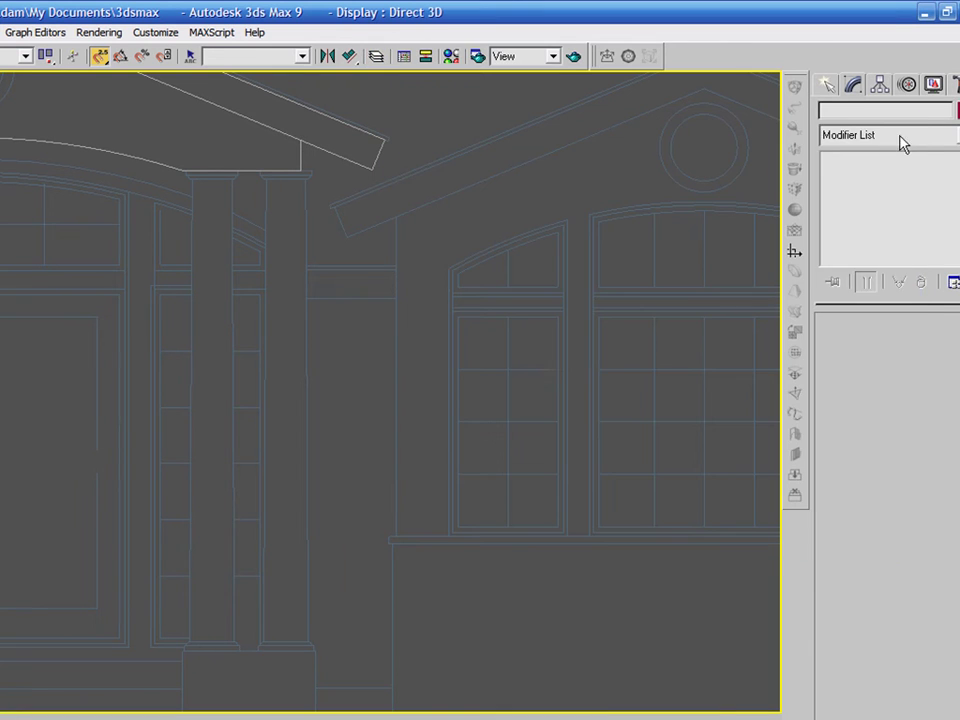
# Step: In the front view, trace the left curve of the moulding under the outermost right column's cap with an arc about 1" in radius
pyautogui.click(825, 87)
pyautogui.click(858, 217)
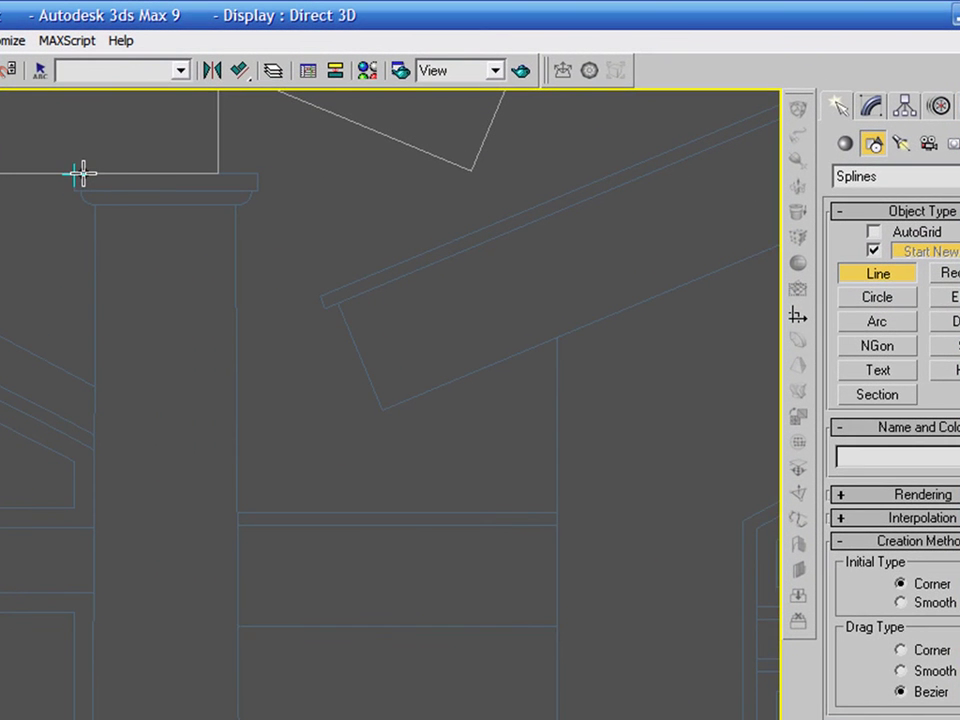
pyautogui.scroll(2, 76, 174)
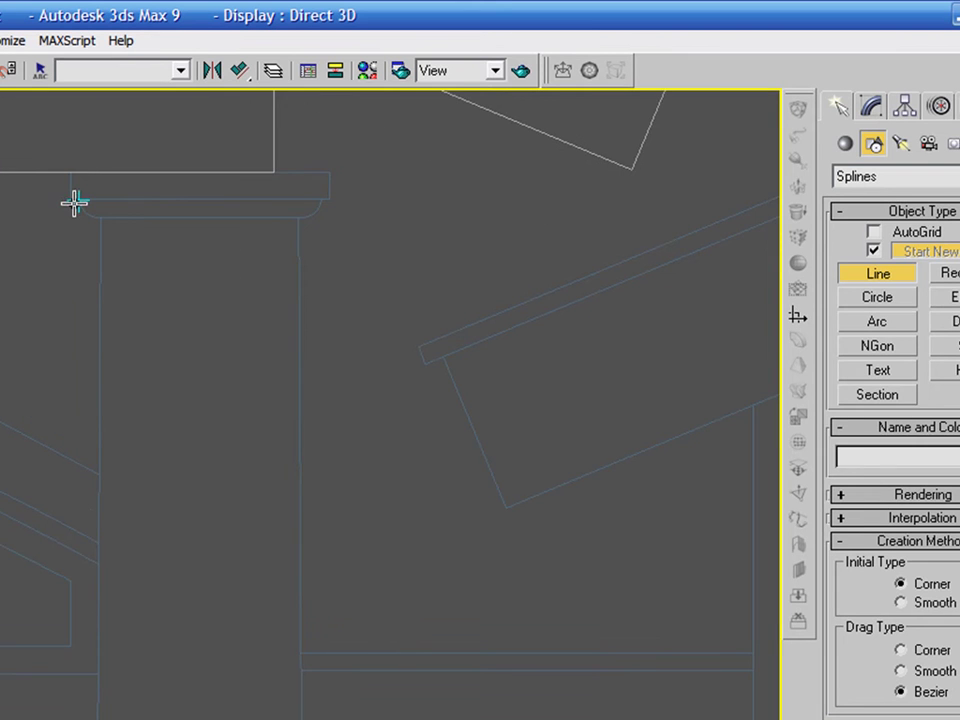
pyautogui.click(75, 203)
pyautogui.scroll(2, 76, 204)
pyautogui.rightClick(93, 219)
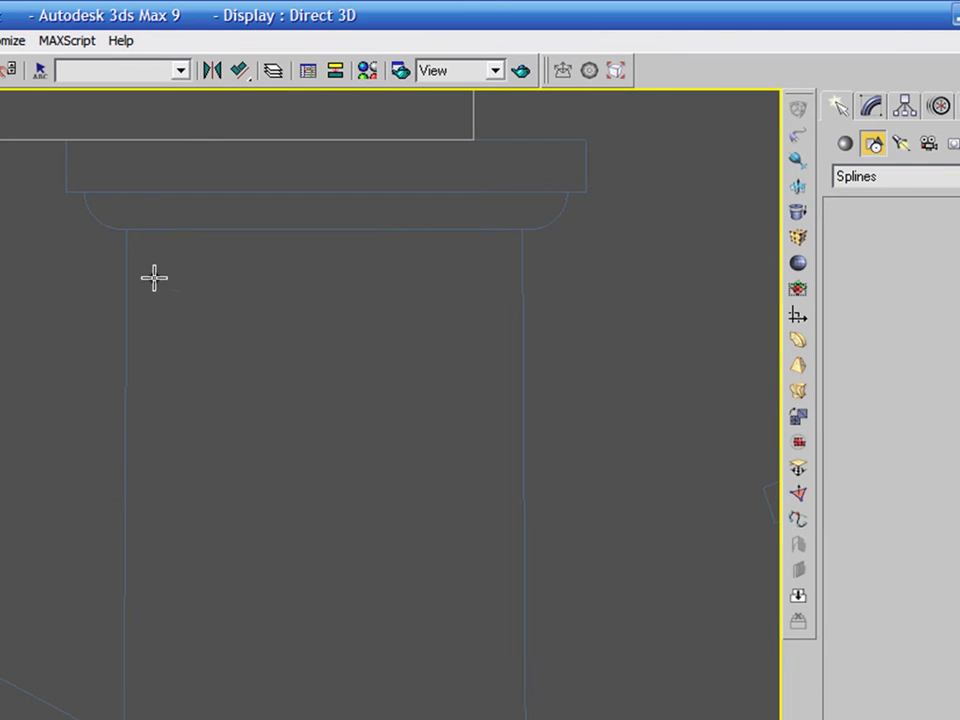
pyautogui.click(868, 324)
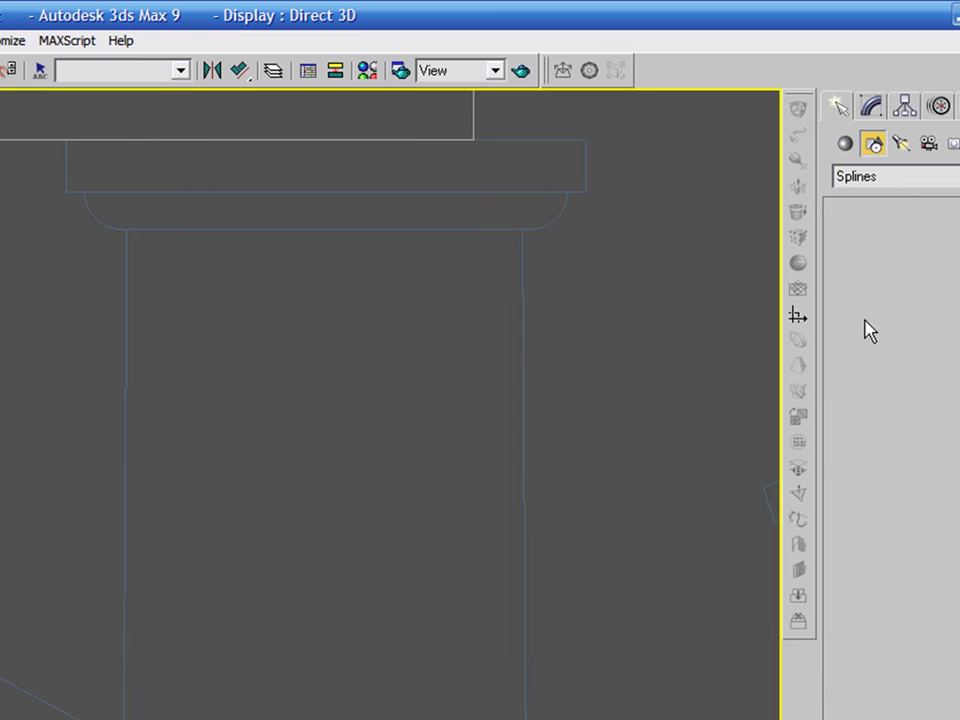
pyautogui.moveTo(85, 190); pyautogui.dragTo(127, 229)
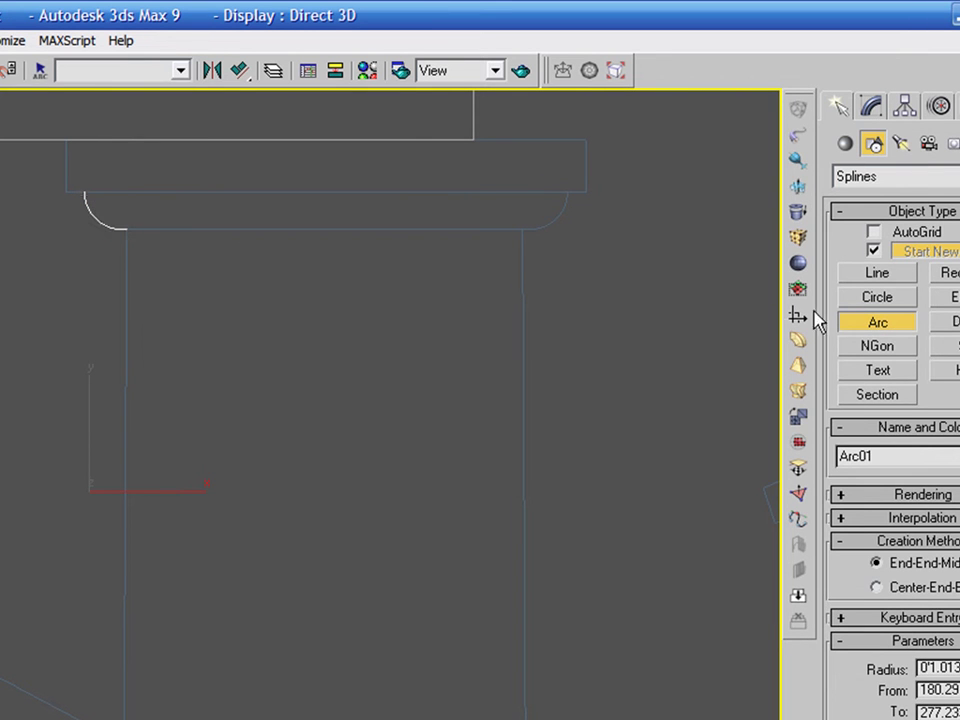
# Step: With Start New Shape off, draw a line from the arc's lower end down the column's left edge to the base moulding
pyautogui.click(879, 274)
pyautogui.click(874, 250)
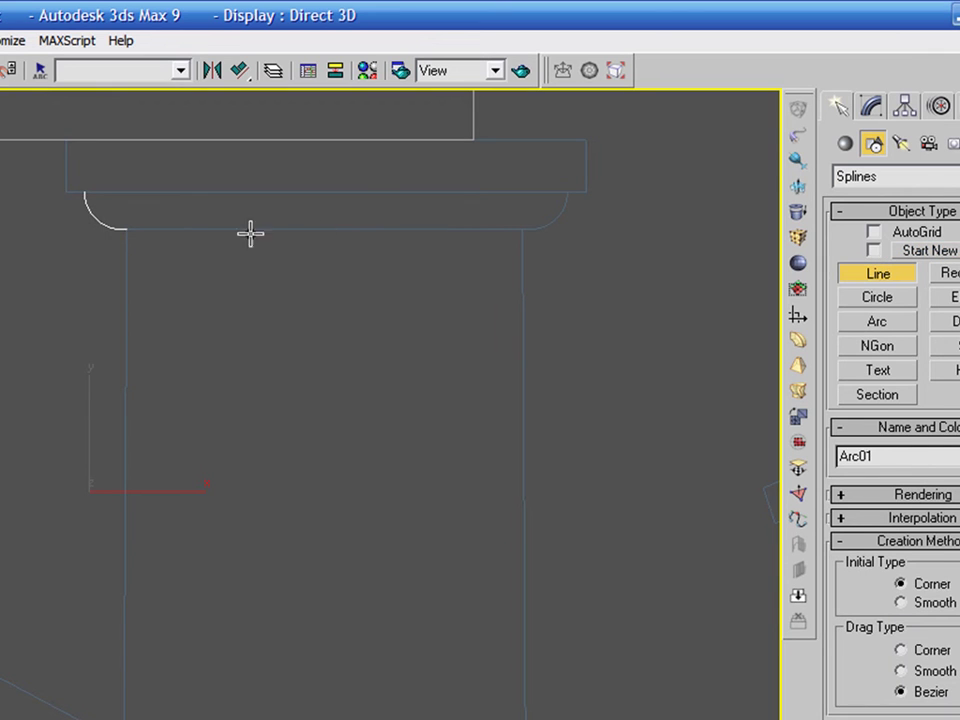
pyautogui.click(127, 229)
pyautogui.scroll(-6, 222, 277)
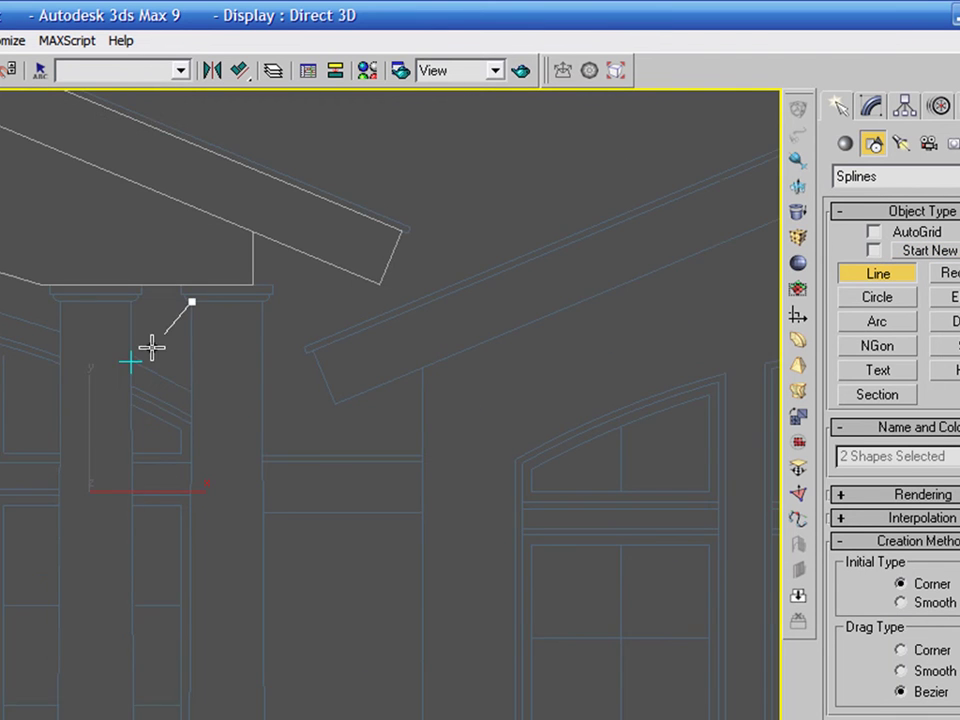
pyautogui.moveTo(185, 690); pyautogui.dragTo(85, 440, button='middle')
pyautogui.scroll(8, 628, 431)
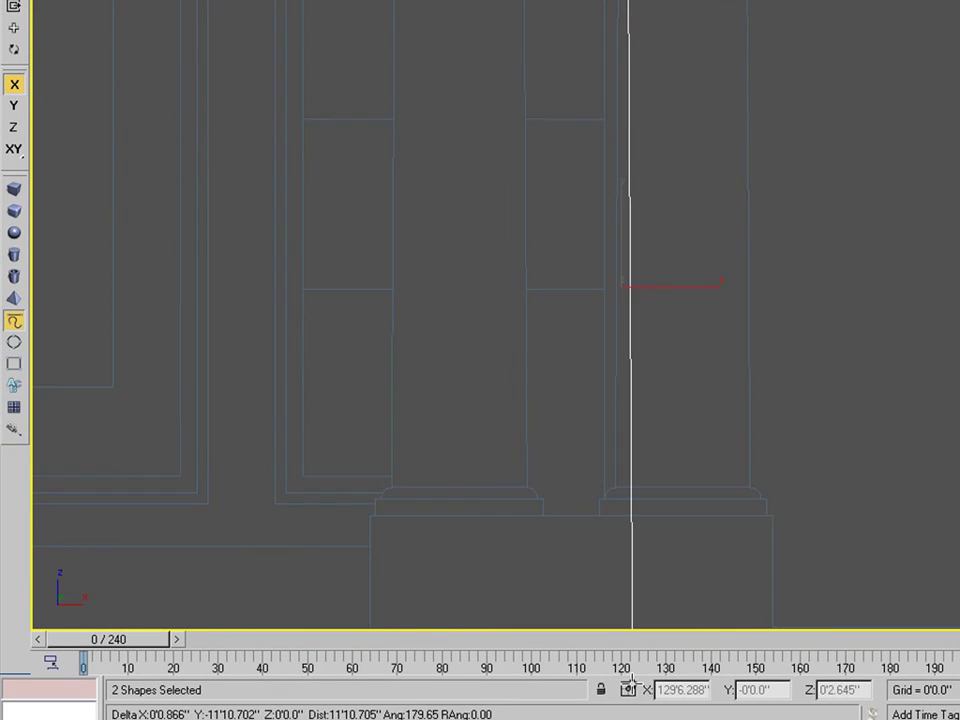
pyautogui.click(609, 407)
pyautogui.rightClick(613, 410)
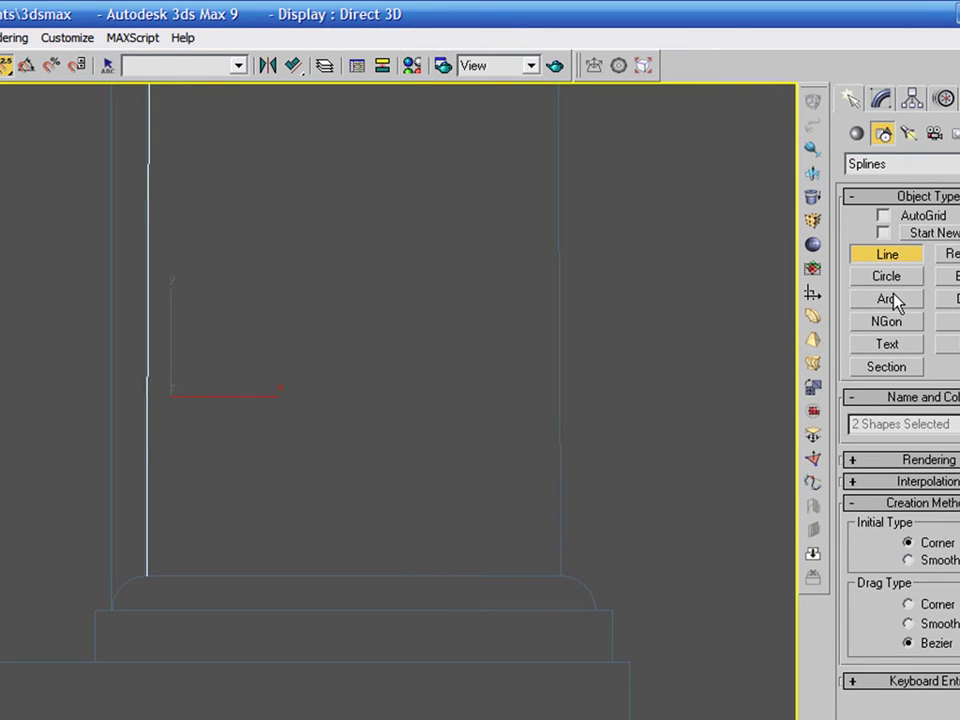
# Step: Trace the left curve of the column's base moulding with an arc about 1" in radius as part of the same shape
pyautogui.click(886, 299)
pyautogui.click(137, 567)
pyautogui.moveTo(155, 576); pyautogui.dragTo(132, 592)
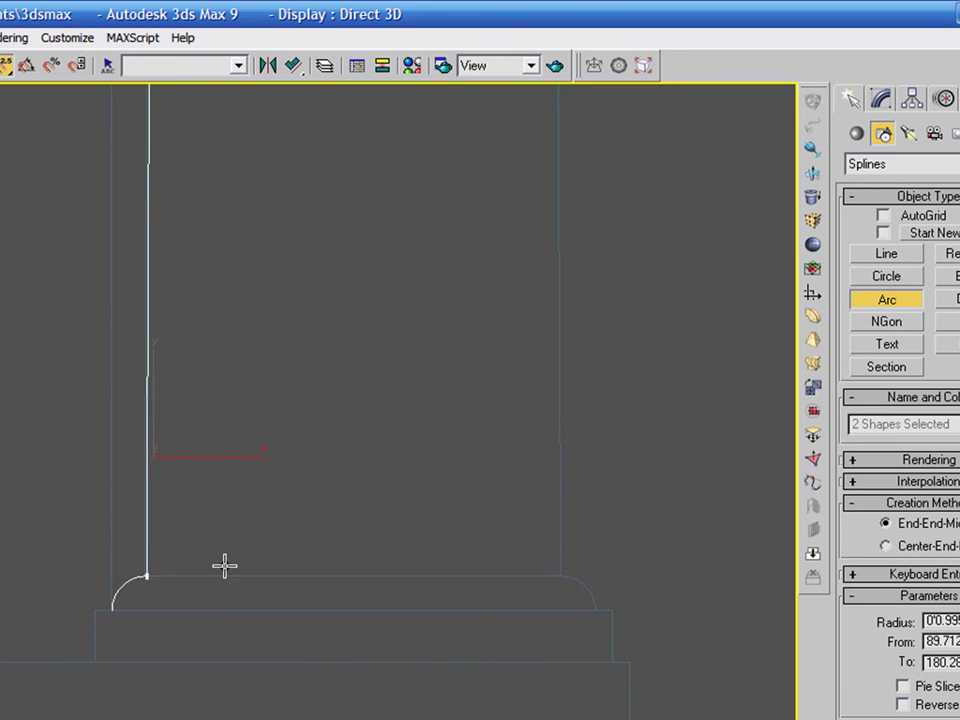
# Step: Select all vertices of the column profile from cap to base, and return to the object level of the spline
pyautogui.scroll(-3, 349, 518)
pyautogui.moveTo(371, 497); pyautogui.dragTo(350, 711, button='middle')
pyautogui.scroll(-3, 350, 711)
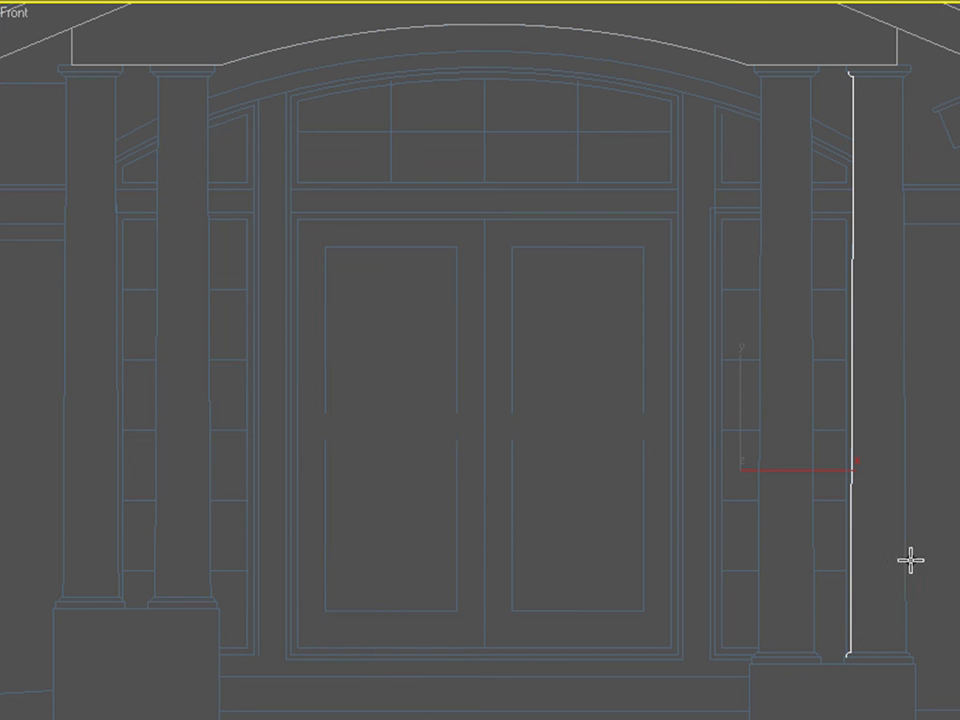
pyautogui.moveTo(798, 42); pyautogui.dragTo(922, 683)
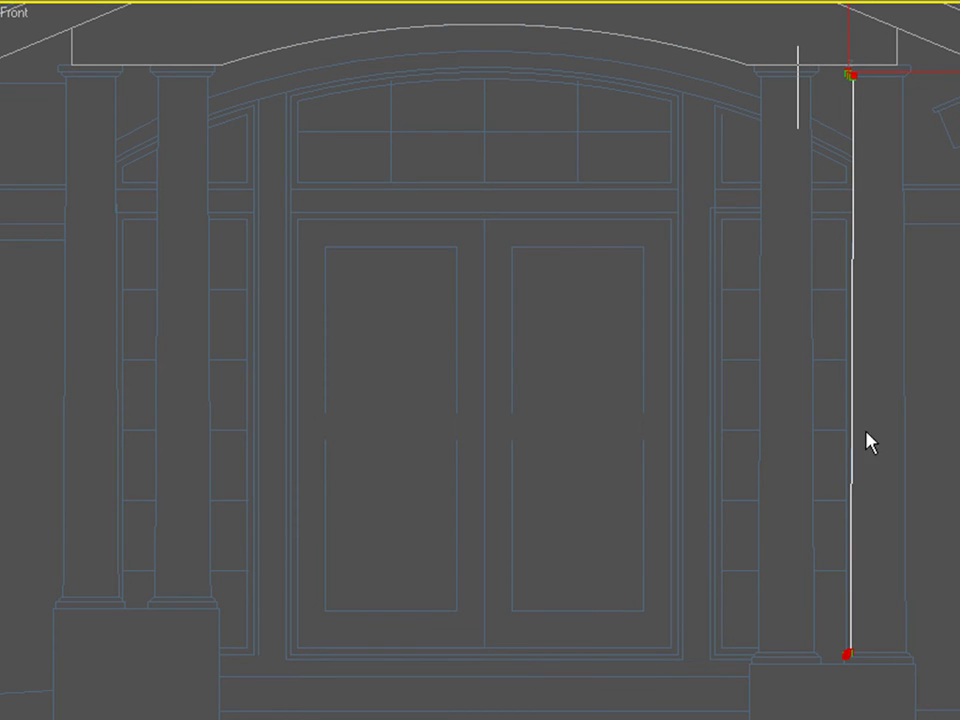
pyautogui.moveTo(872, 154); pyautogui.dragTo(866, 411, button='middle')
pyautogui.scroll(6, 866, 411)
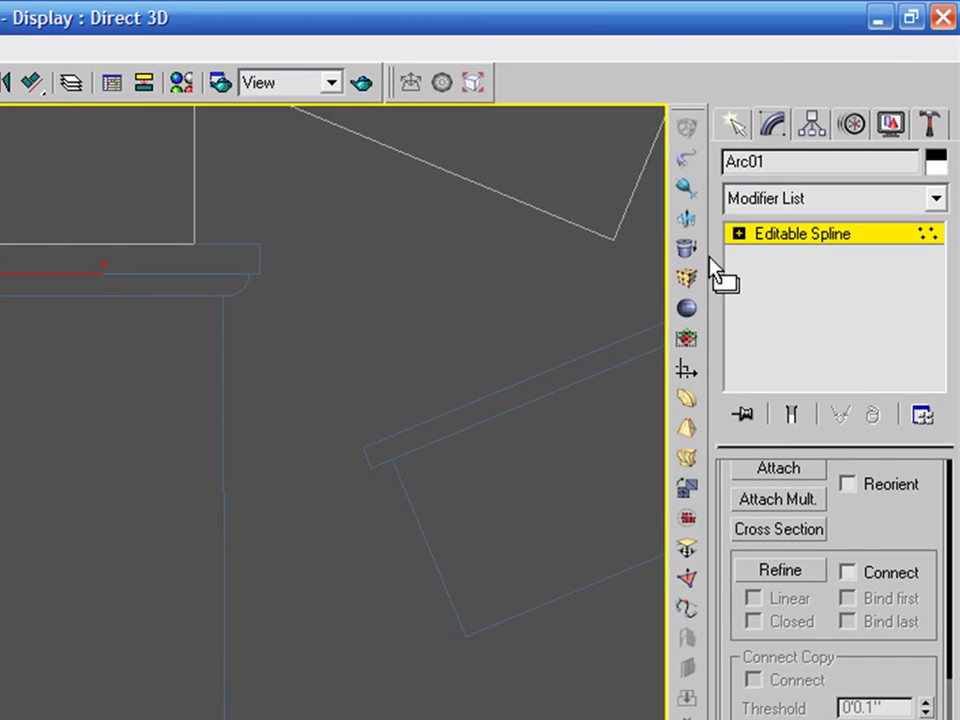
pyautogui.click(784, 245)
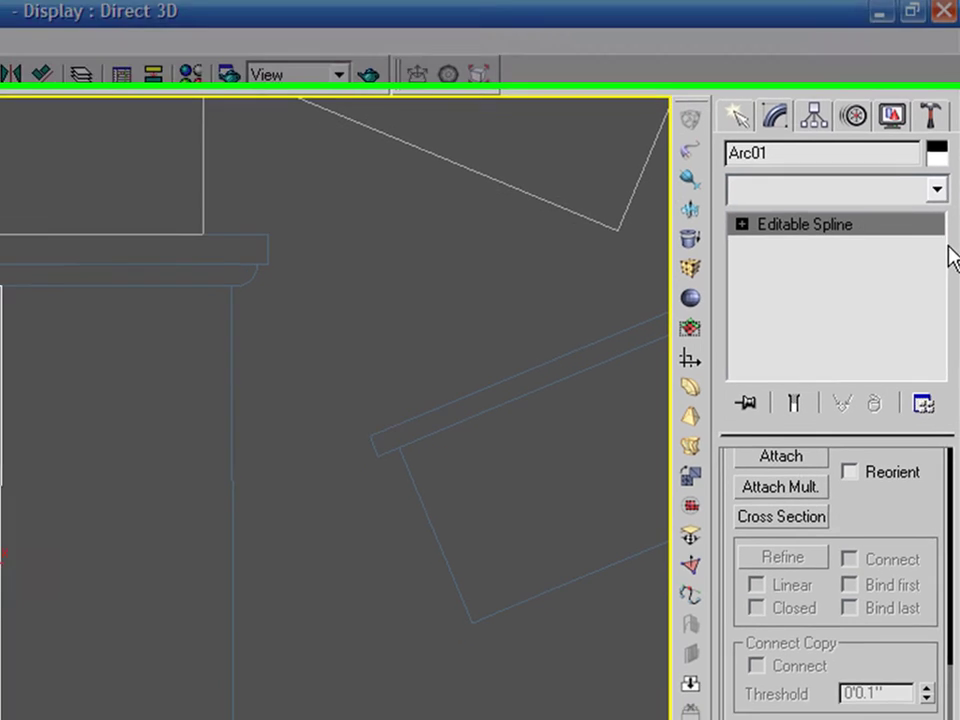
# Step: Apply a Lathe modifier to the column profile
pyautogui.click(938, 111)
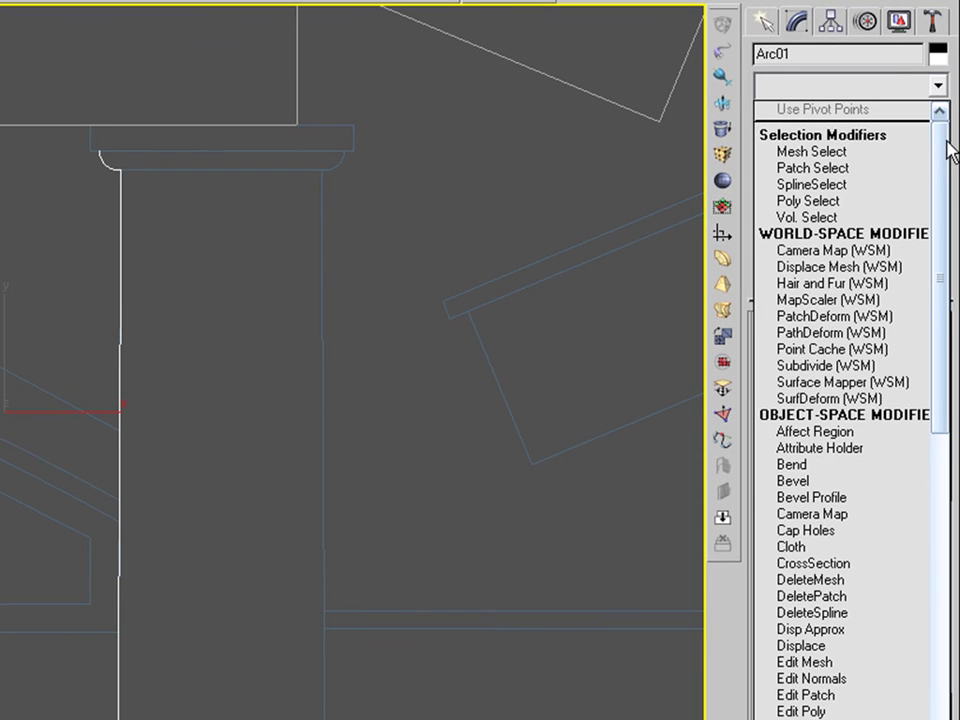
pyautogui.moveTo(948, 148); pyautogui.dragTo(950, 272)
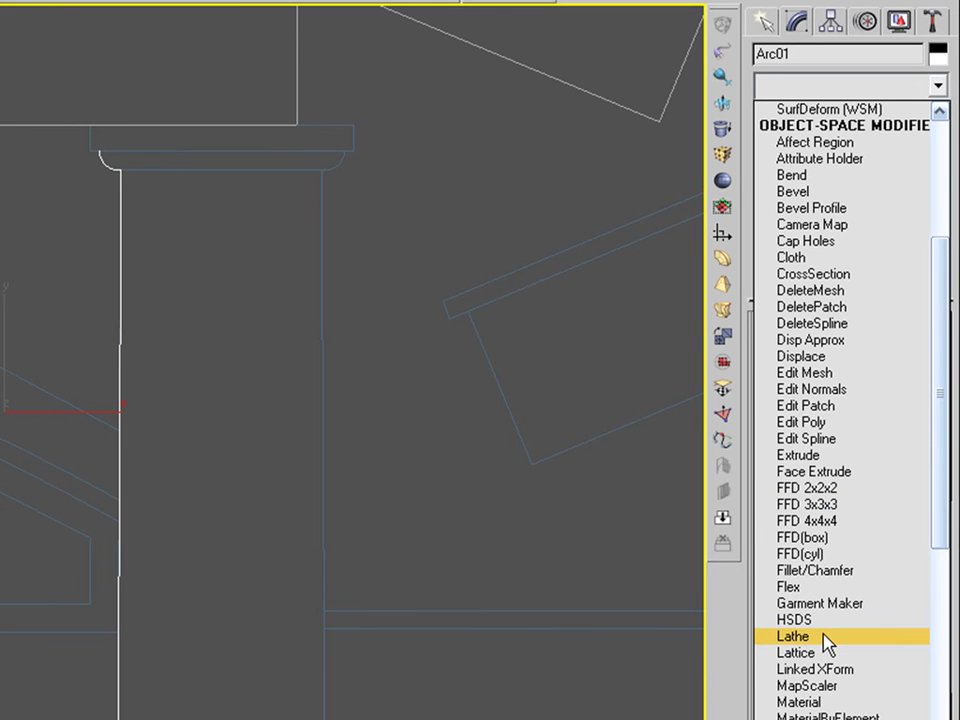
pyautogui.click(794, 636)
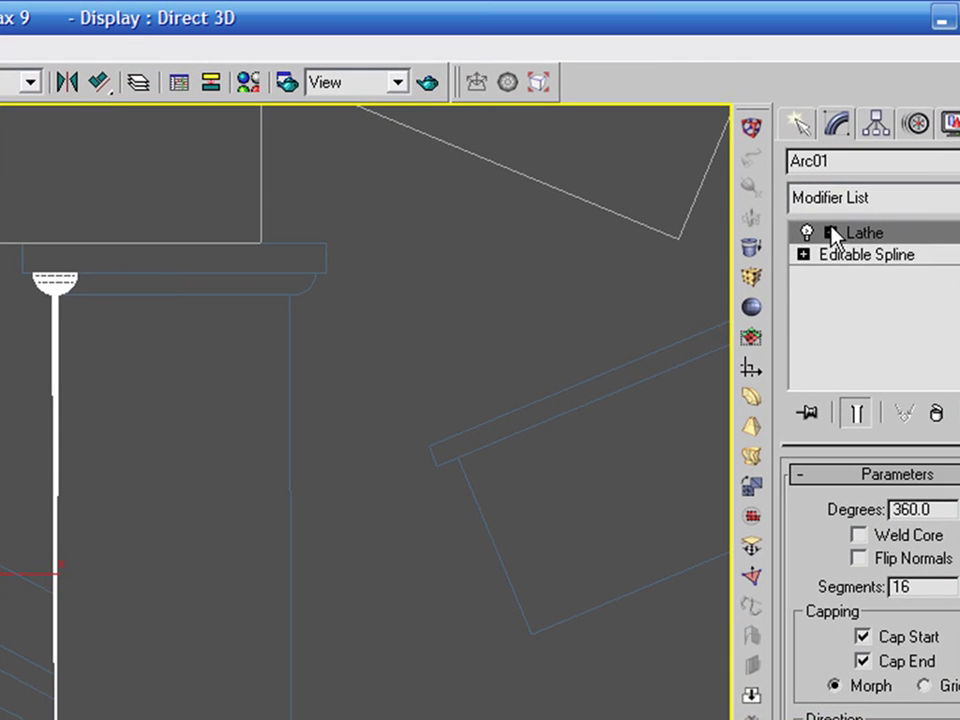
# Step: Move the Lathe axis along X to the column's centre so the shaft matches the elevation's width, and switch to the top view
pyautogui.click(791, 116)
pyautogui.click(872, 256)
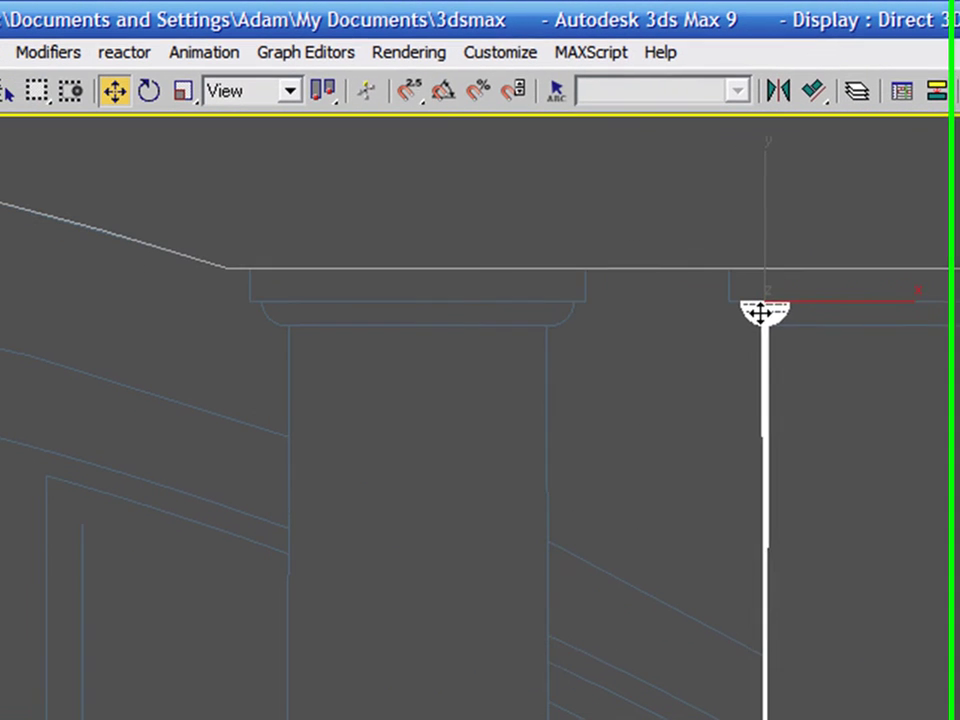
pyautogui.moveTo(52, 284); pyautogui.dragTo(162, 284)
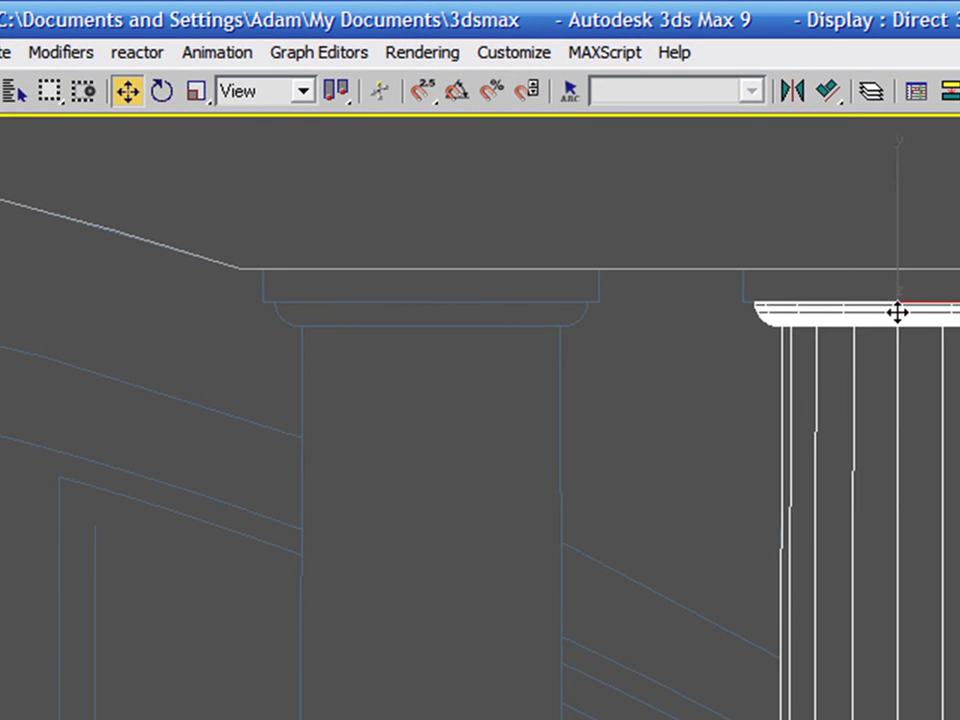
pyautogui.moveTo(897, 313)
pyautogui.mouseDown()
pyautogui.moveTo(911, 306)
pyautogui.moveTo(876, 311)
pyautogui.moveTo(905, 298)
pyautogui.mouseUp()
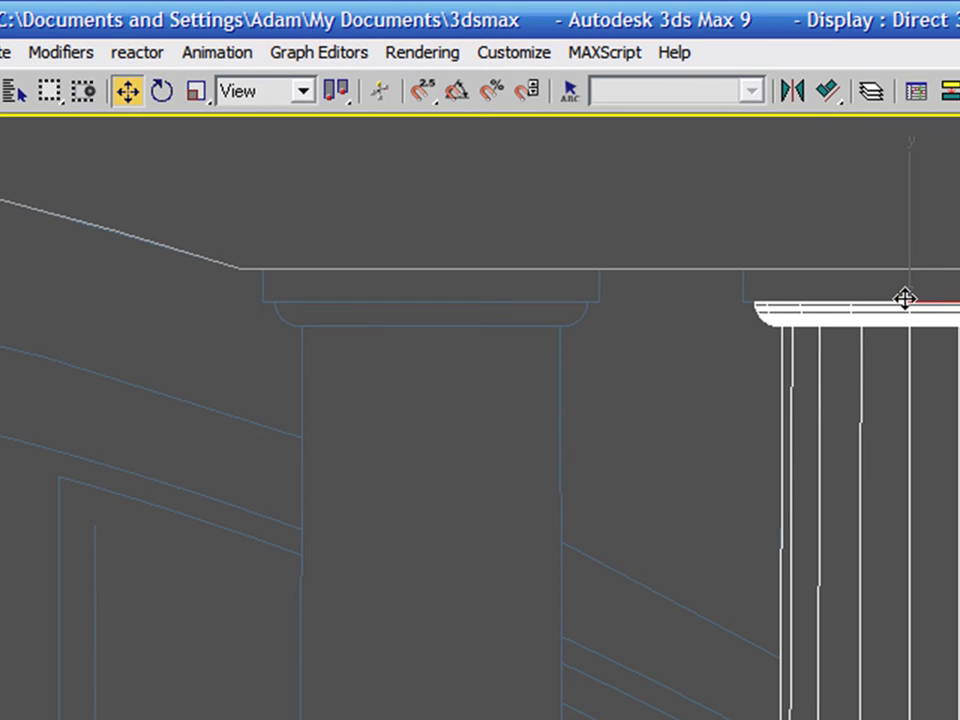
pyautogui.press('t')
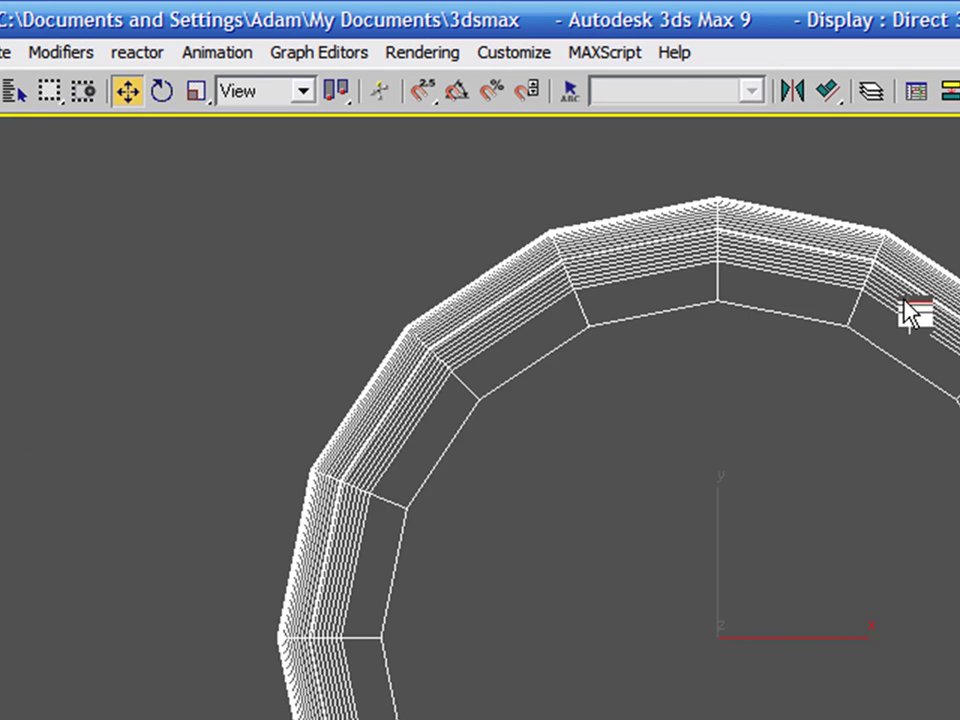
# Step: Set the column's Lathe segments to 20 in the front view
pyautogui.scroll(-15, 917, 315)
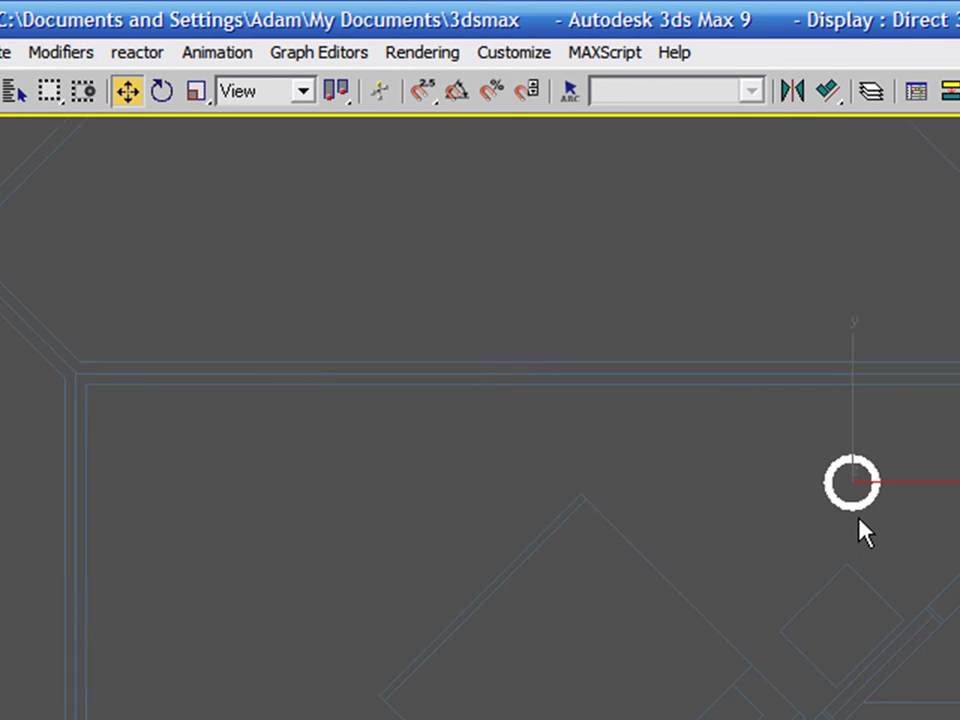
pyautogui.scroll(8, 870, 480)
pyautogui.scroll(-4, 834, 395)
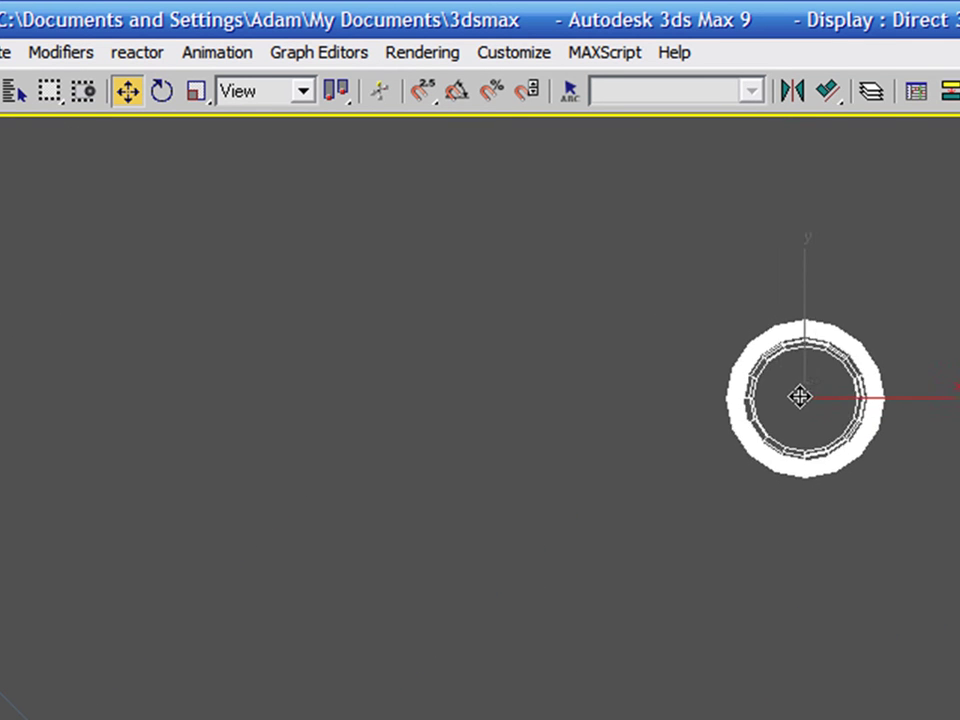
pyautogui.scroll(4, 846, 386)
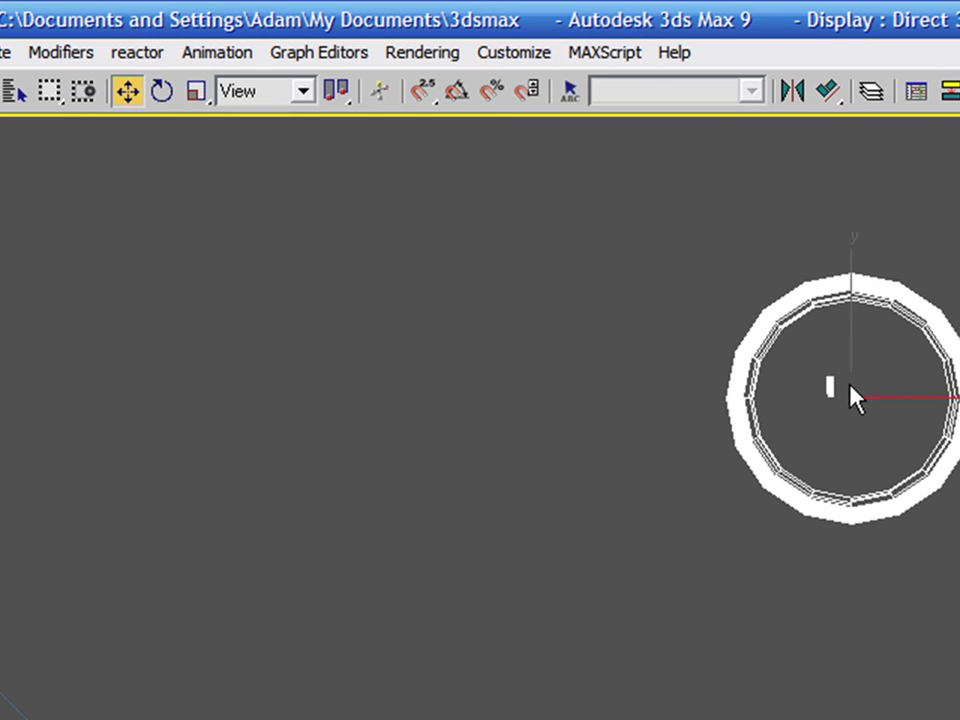
pyautogui.scroll(-1, 851, 386)
pyautogui.press('f')
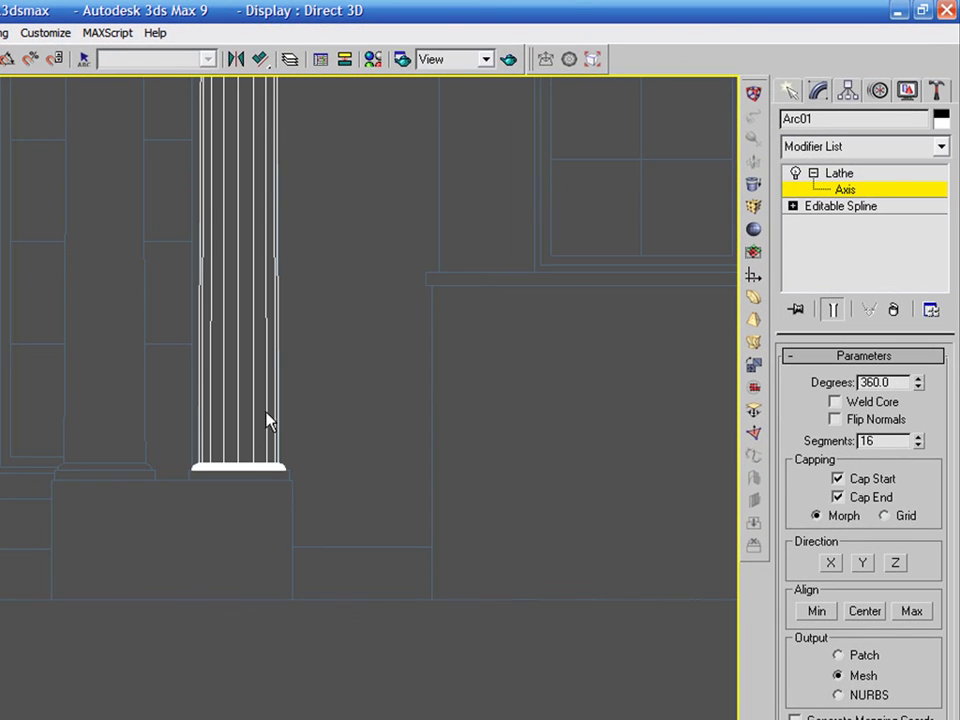
pyautogui.moveTo(267, 420); pyautogui.dragTo(267, 672, button='middle')
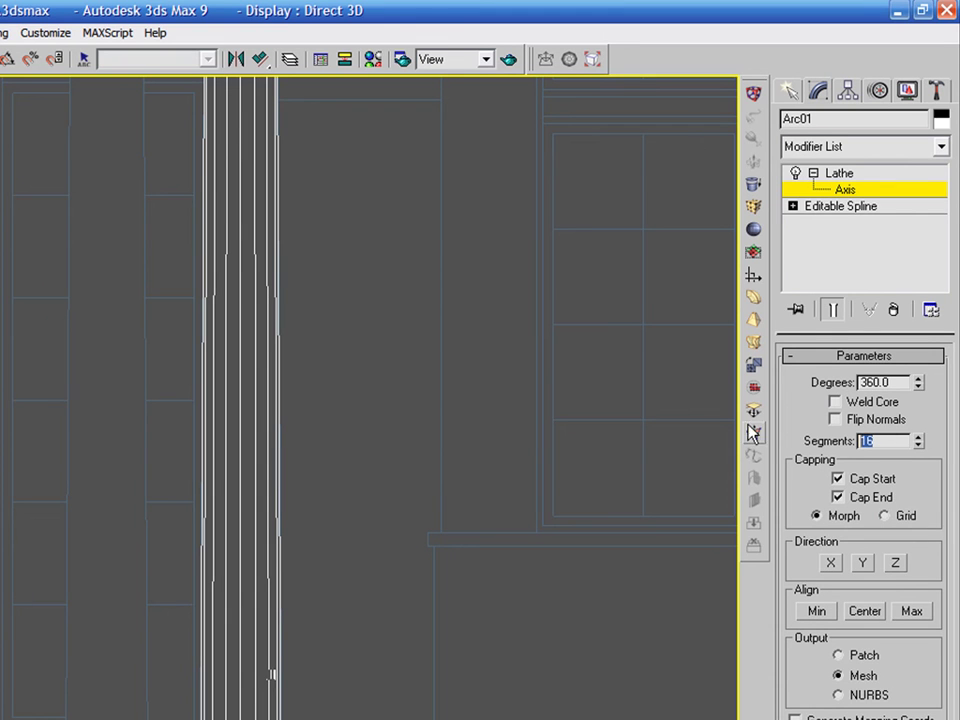
pyautogui.write('20')
pyautogui.press('Return')
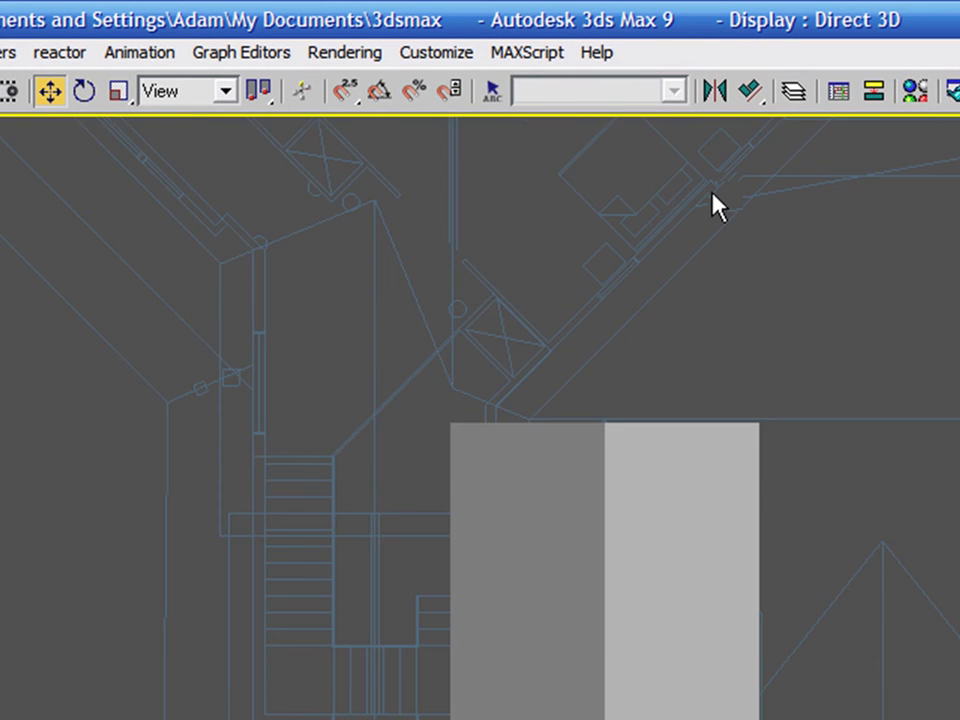
pyautogui.scroll(1, 718, 215)
pyautogui.moveTo(718, 219); pyautogui.dragTo(778, 410, button='middle')
pyautogui.press('s')
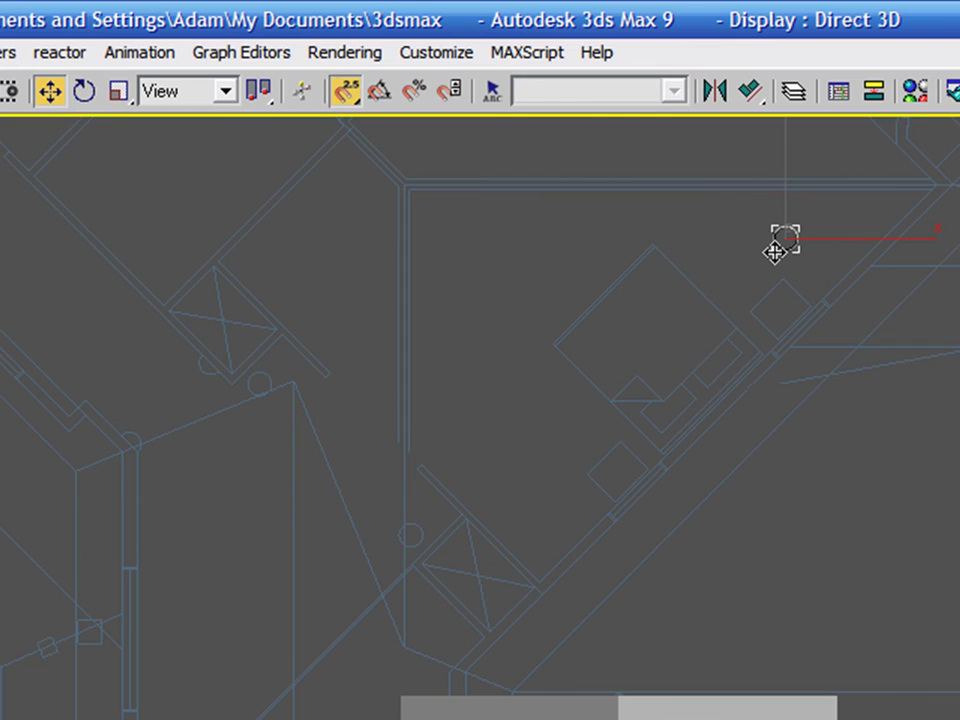
pyautogui.press('F6')
pyautogui.moveTo(775, 252); pyautogui.dragTo(829, 572)
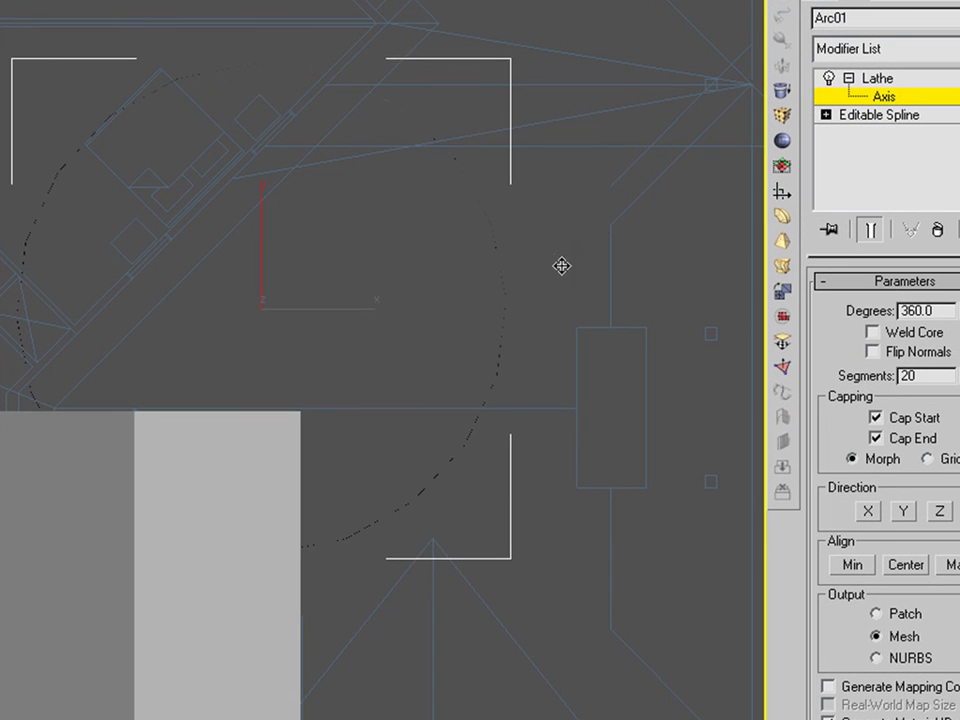
pyautogui.moveTo(562, 265); pyautogui.dragTo(560, 27)
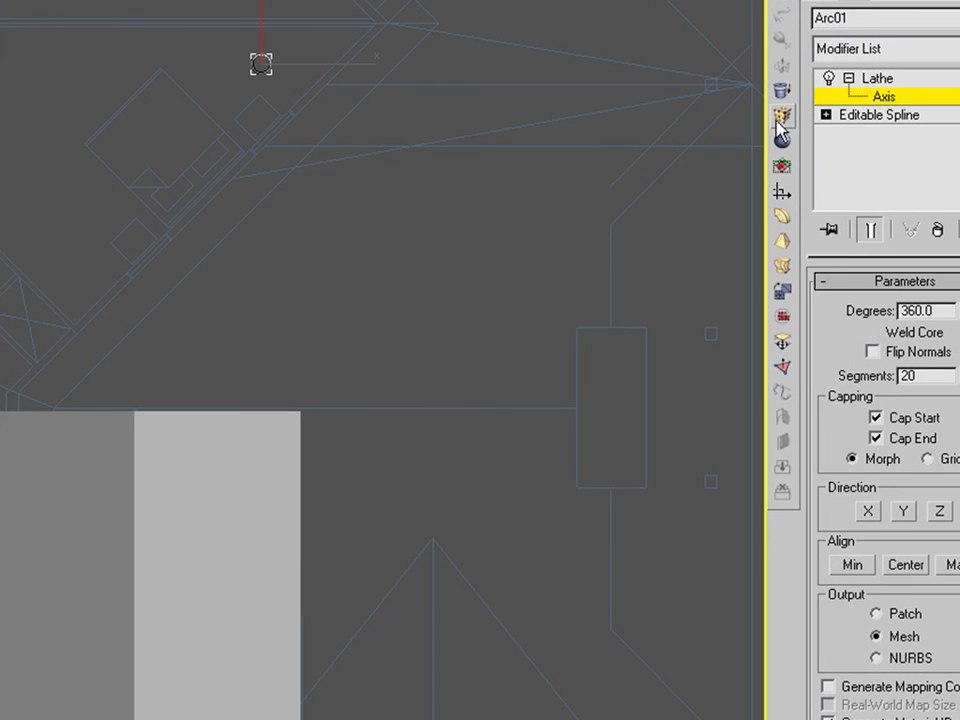
# Step: Return to the object level of the Lathe, move the column along Y to the entrance in the plan, and display it in wireframe
pyautogui.click(852, 85)
pyautogui.click(848, 78)
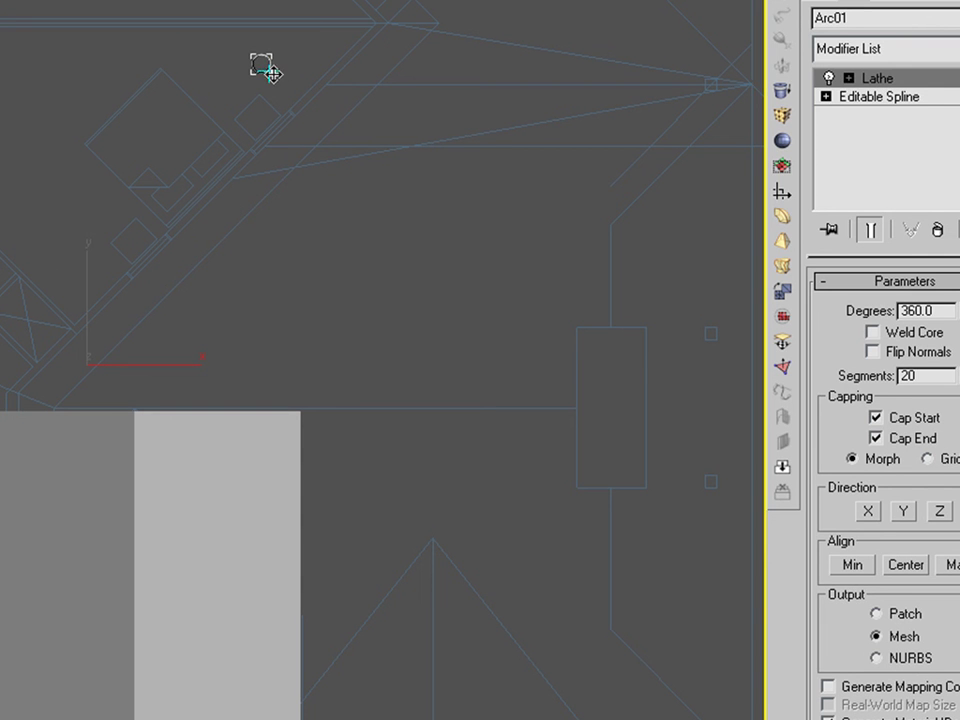
pyautogui.press('F6')
pyautogui.moveTo(273, 74); pyautogui.dragTo(311, 627)
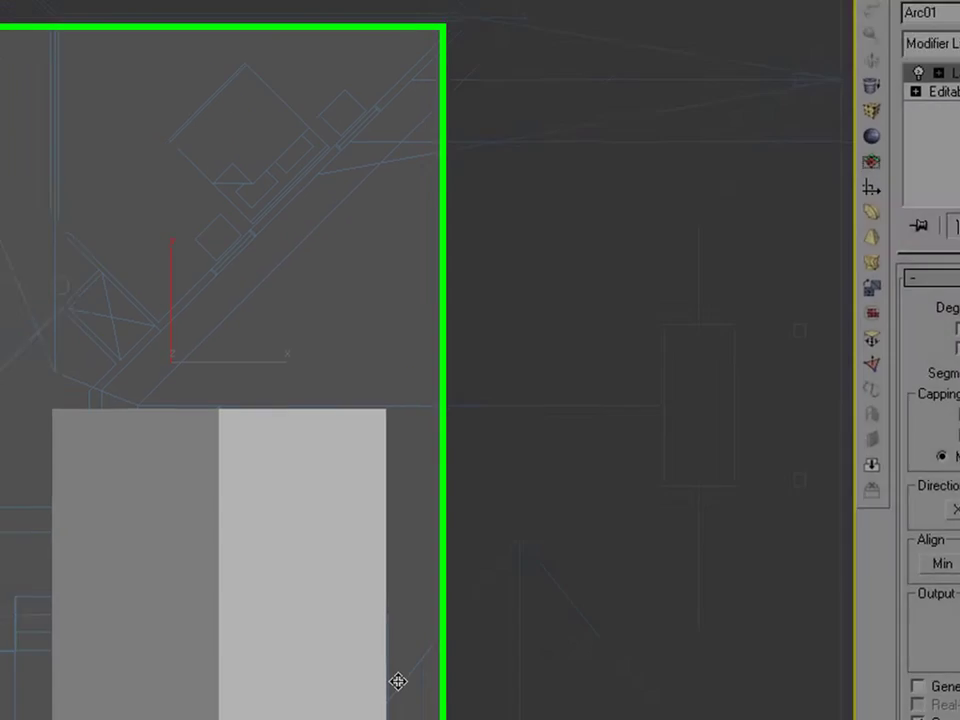
pyautogui.press('F3')
pyautogui.moveTo(312, 682)
pyautogui.mouseDown(button='middle')
pyautogui.moveTo(297, 460)
pyautogui.moveTo(260, 239)
pyautogui.mouseUp(button='middle')
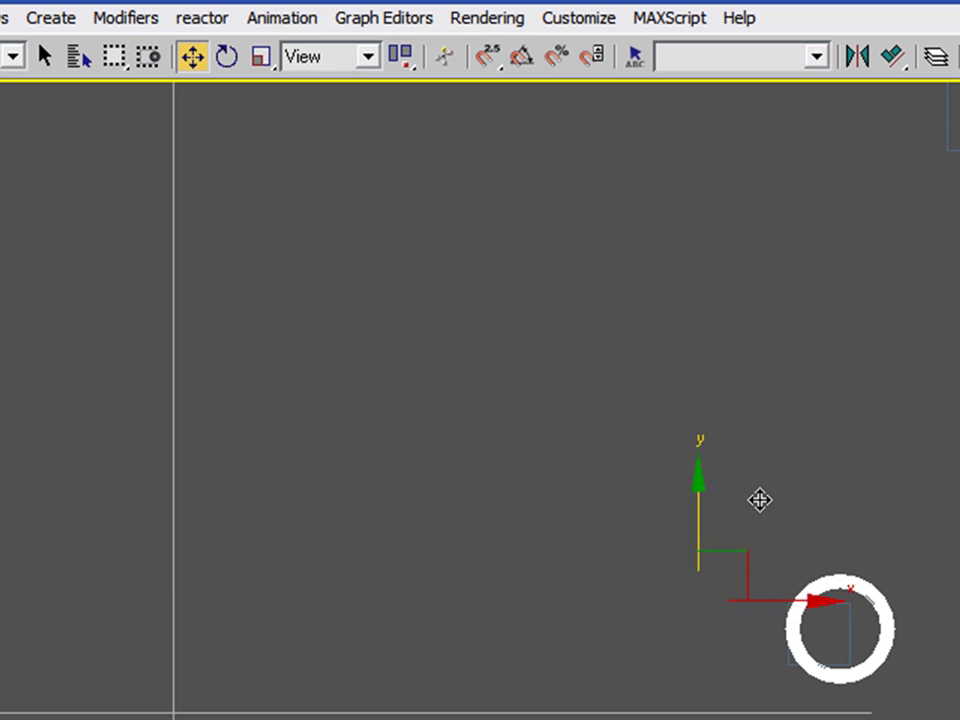
# Step: Open the Options of the Grid and Snap Settings, and centre the column over its small square in the plan
pyautogui.rightClick(487, 57)
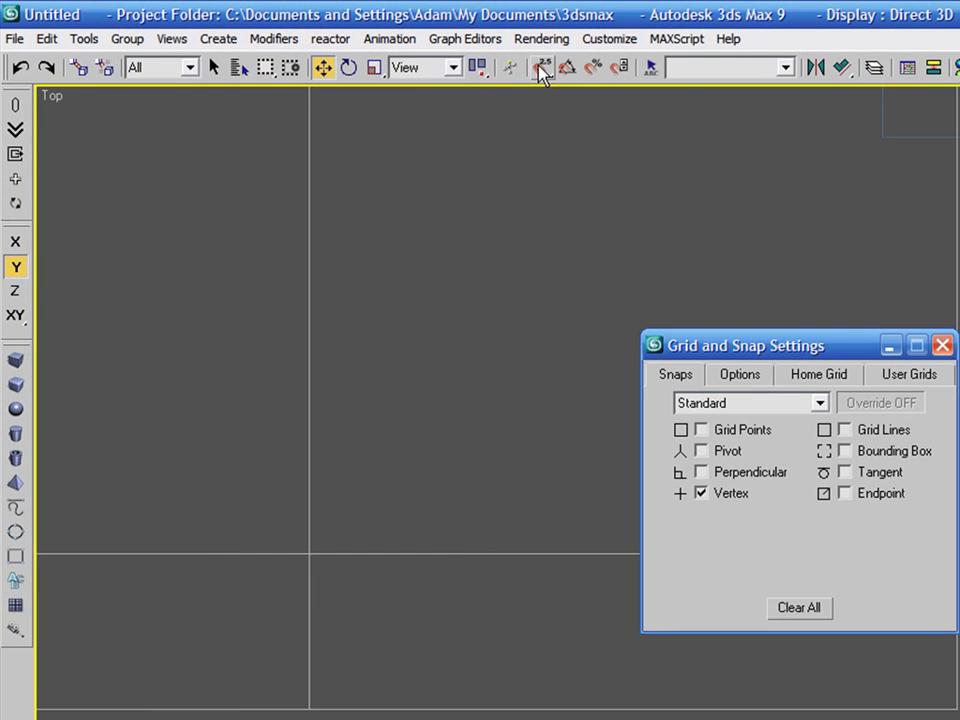
pyautogui.click(741, 375)
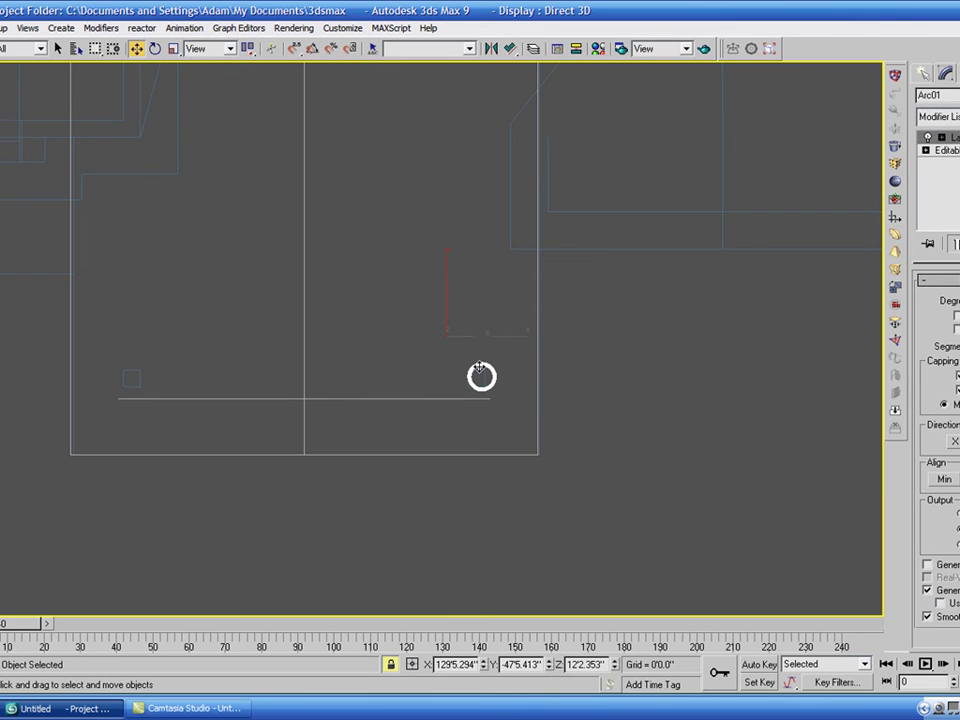
pyautogui.scroll(-6, 481, 376)
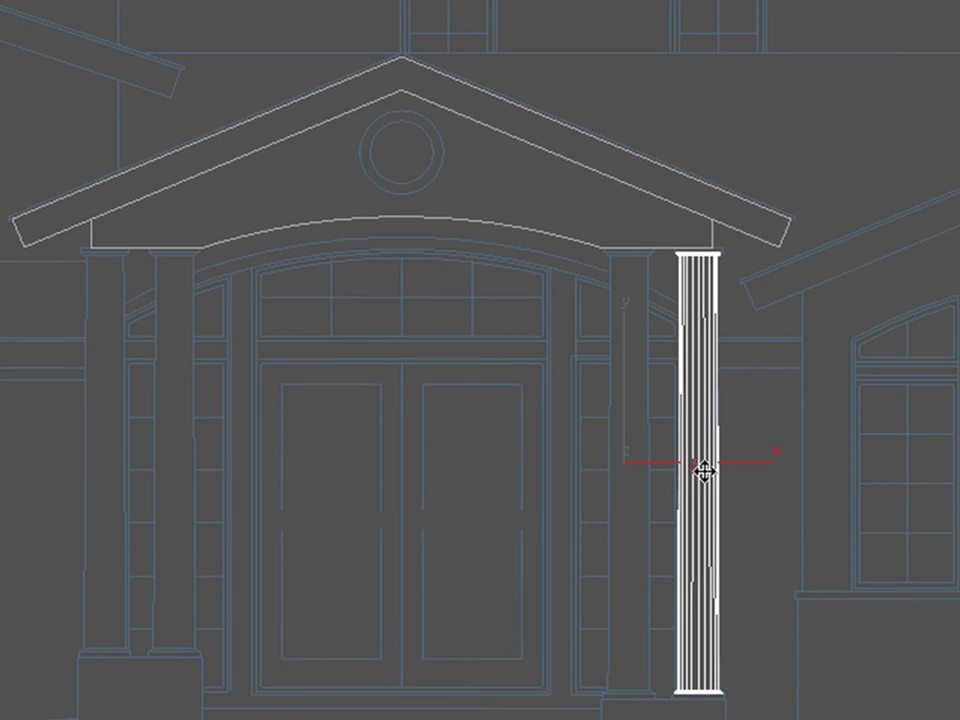
# Step: Clone the outer right column along X as one instance at the neighbouring inner column of the front elevation
pyautogui.keyDown('shift'); pyautogui.moveTo(449, 349); pyautogui.dragTo(437, 349); pyautogui.keyUp('shift')
pyautogui.keyDown('shift'); pyautogui.moveTo(681, 474); pyautogui.dragTo(638, 472); pyautogui.keyUp('shift')
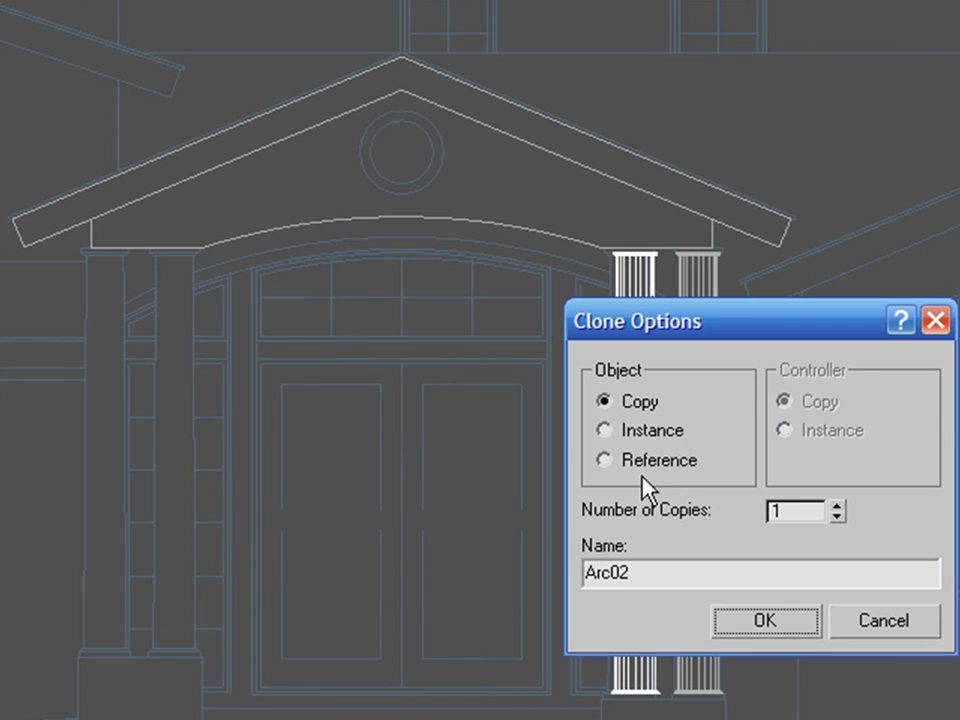
pyautogui.click(605, 430)
pyautogui.click(779, 628)
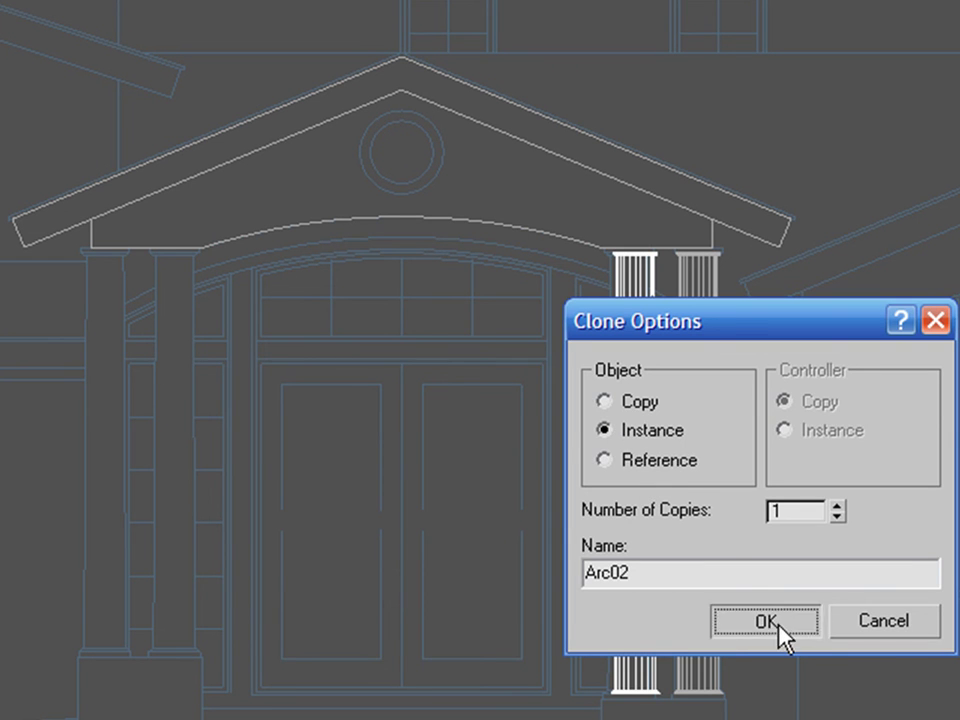
# Step: Snap the cloned column along X by its cap corner to the inner right column of the elevation, and deselect it
pyautogui.scroll(2, 654, 356)
pyautogui.moveTo(654, 356); pyautogui.dragTo(671, 539, button='middle')
pyautogui.scroll(4, 692, 384)
pyautogui.scroll(4, 690, 386)
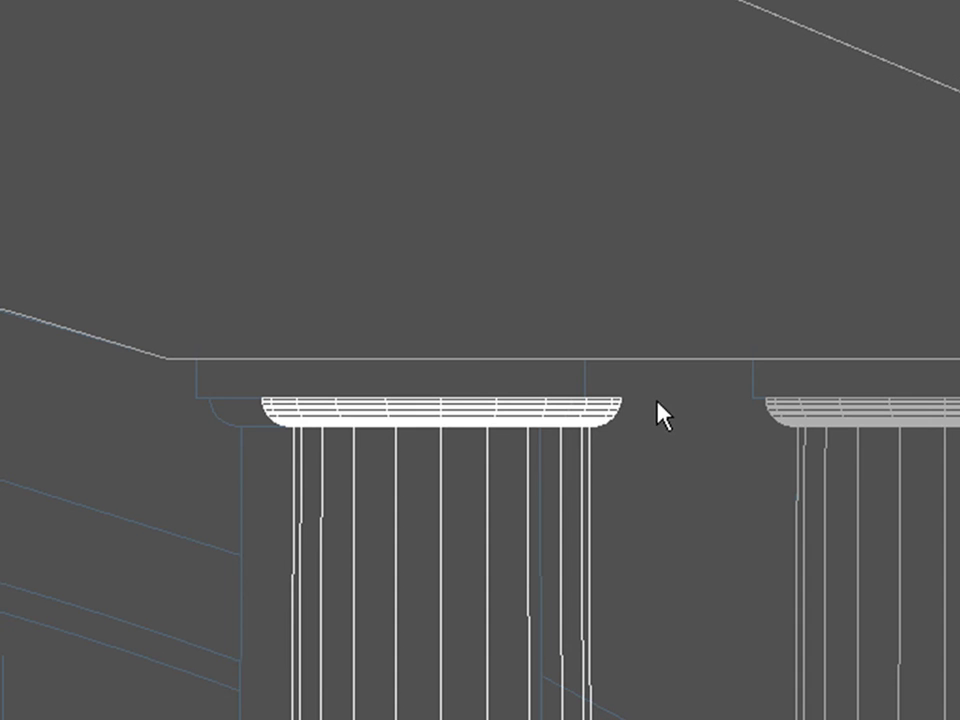
pyautogui.moveTo(619, 396); pyautogui.dragTo(570, 399)
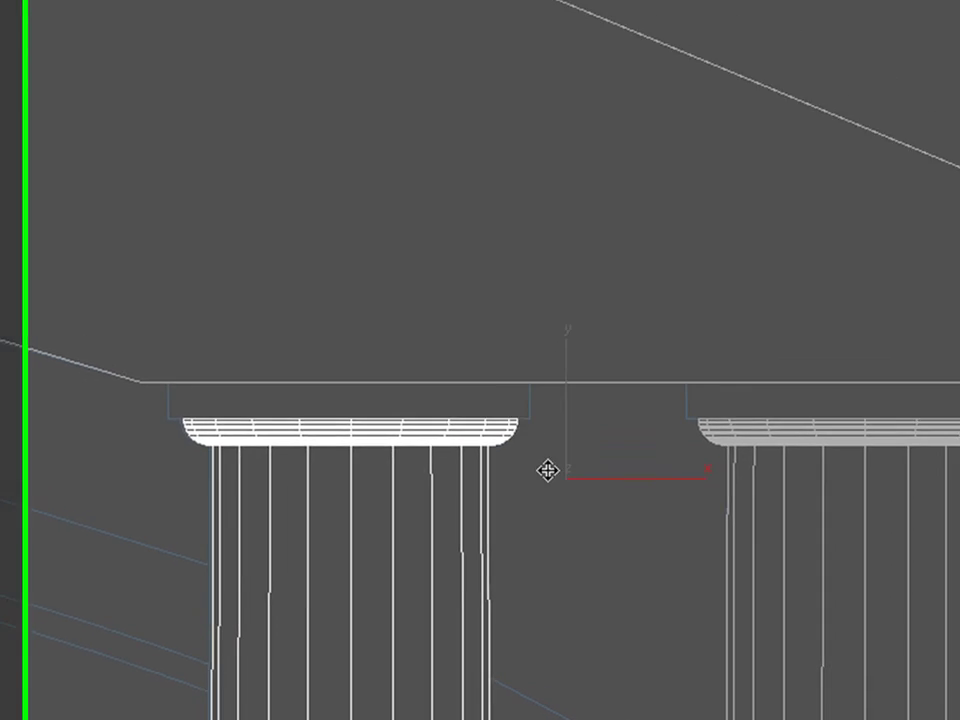
pyautogui.click(614, 469)
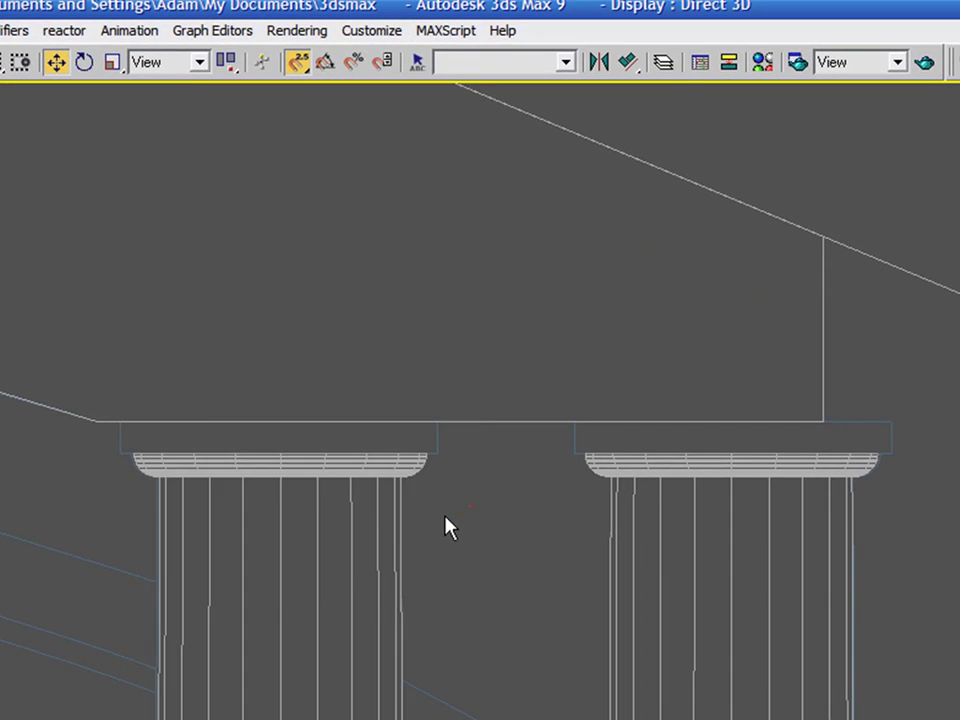
# Step: Clone both right-hand columns along X as instances to the left side of the entrance
pyautogui.scroll(-6, 445, 517)
pyautogui.moveTo(455, 496); pyautogui.dragTo(714, 178, button='middle')
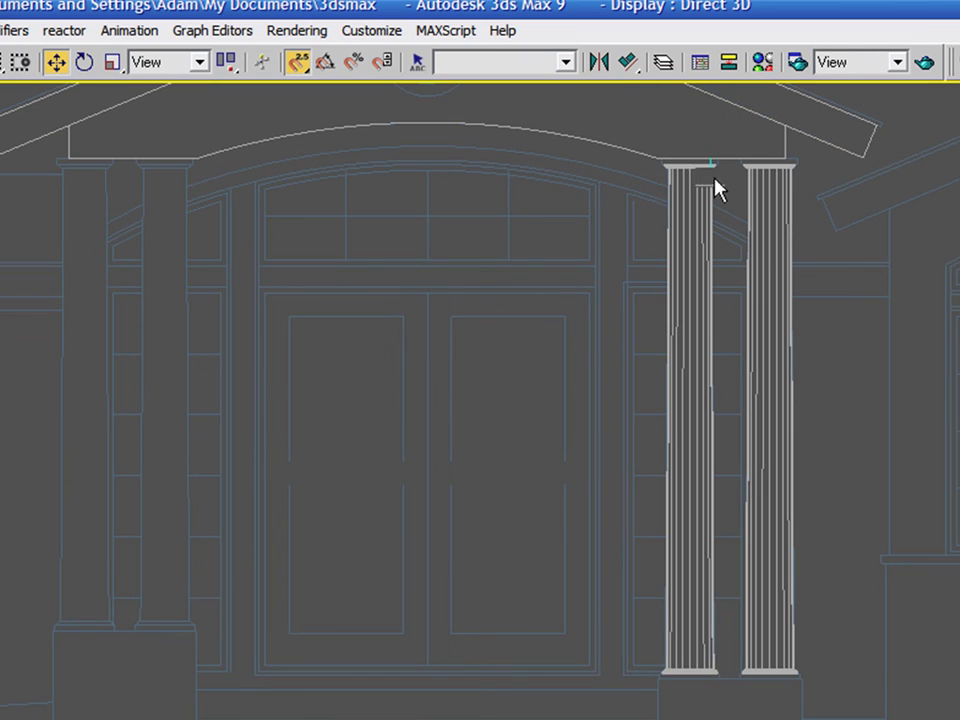
pyautogui.moveTo(645, 284); pyautogui.dragTo(121, 255)
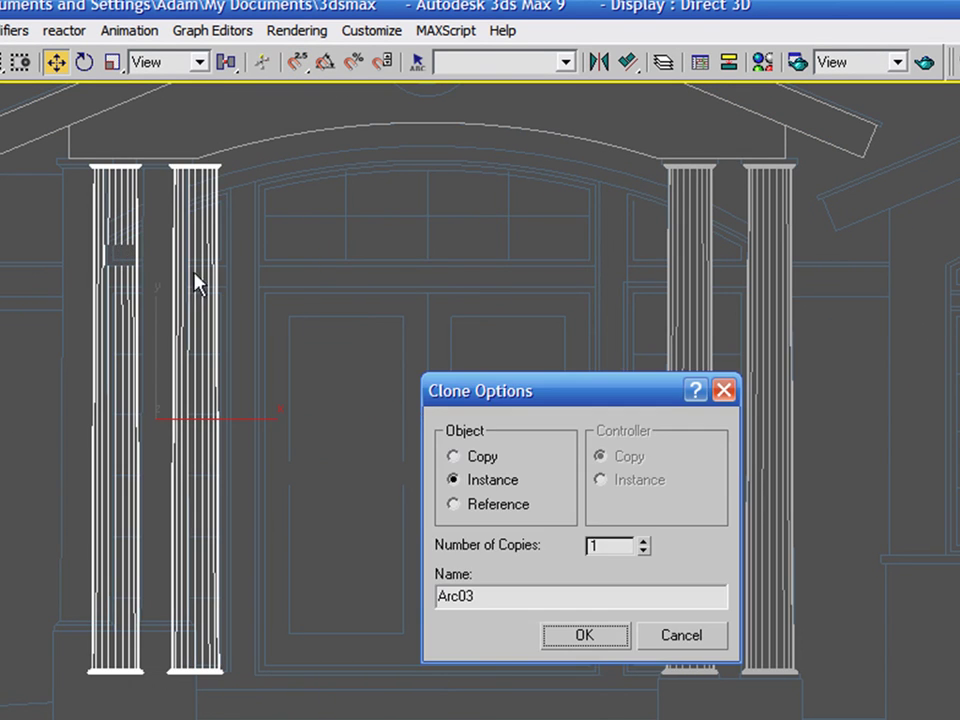
pyautogui.click(600, 638)
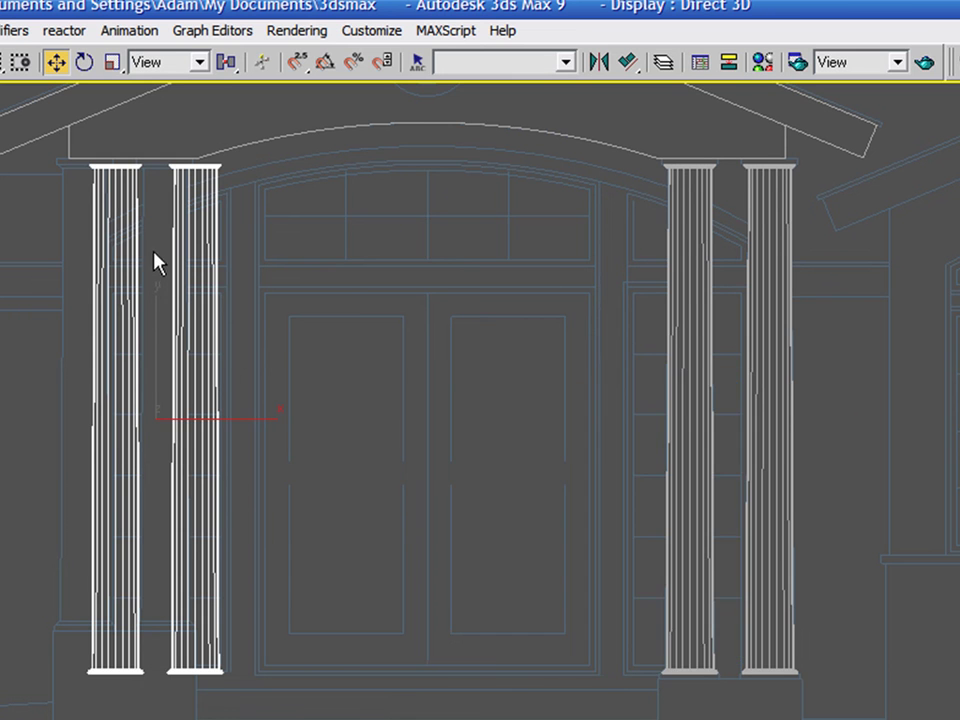
# Step: Snap the cloned pair along X by the inner cap's corner to the left-hand columns of the elevation
pyautogui.moveTo(152, 257); pyautogui.dragTo(407, 525, button='middle')
pyautogui.scroll(4, 466, 393)
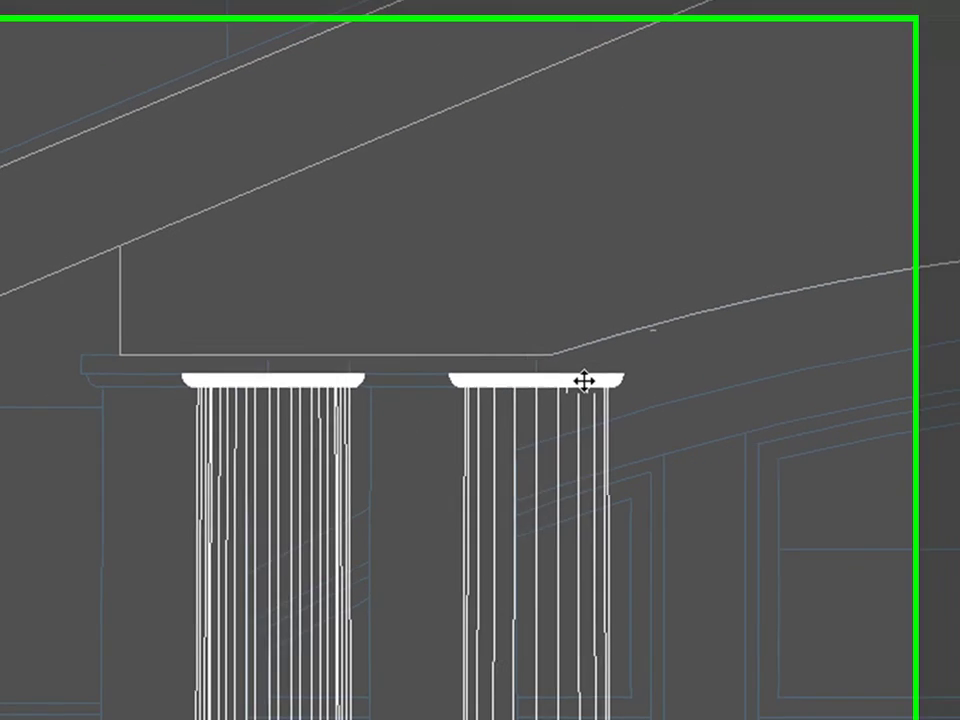
pyautogui.scroll(4, 497, 371)
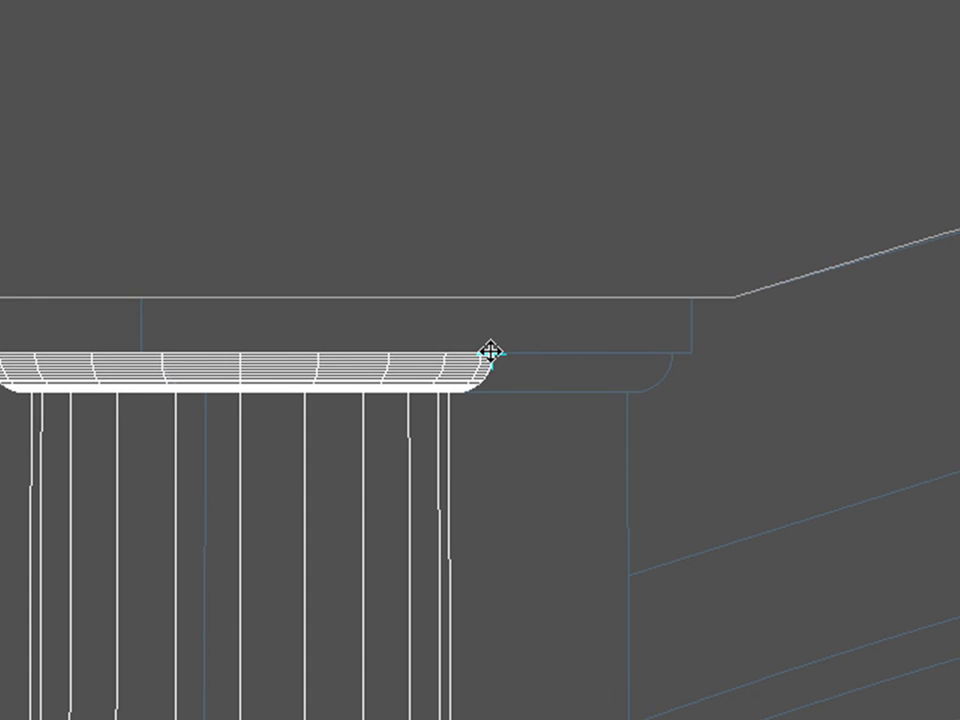
pyautogui.moveTo(491, 349); pyautogui.dragTo(671, 369)
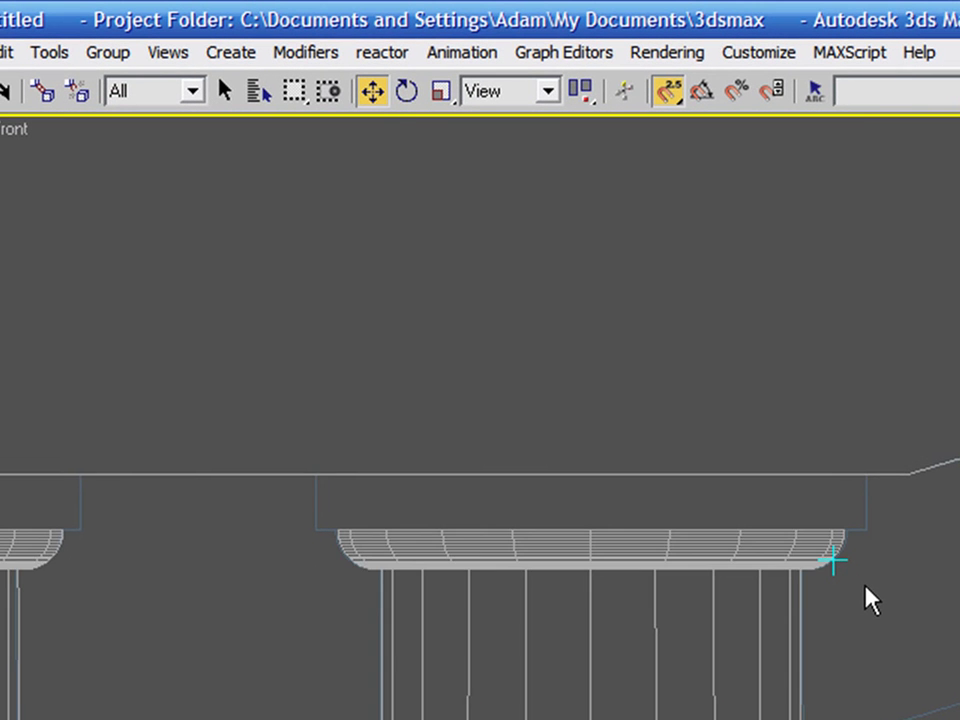
pyautogui.scroll(-3, 800, 517)
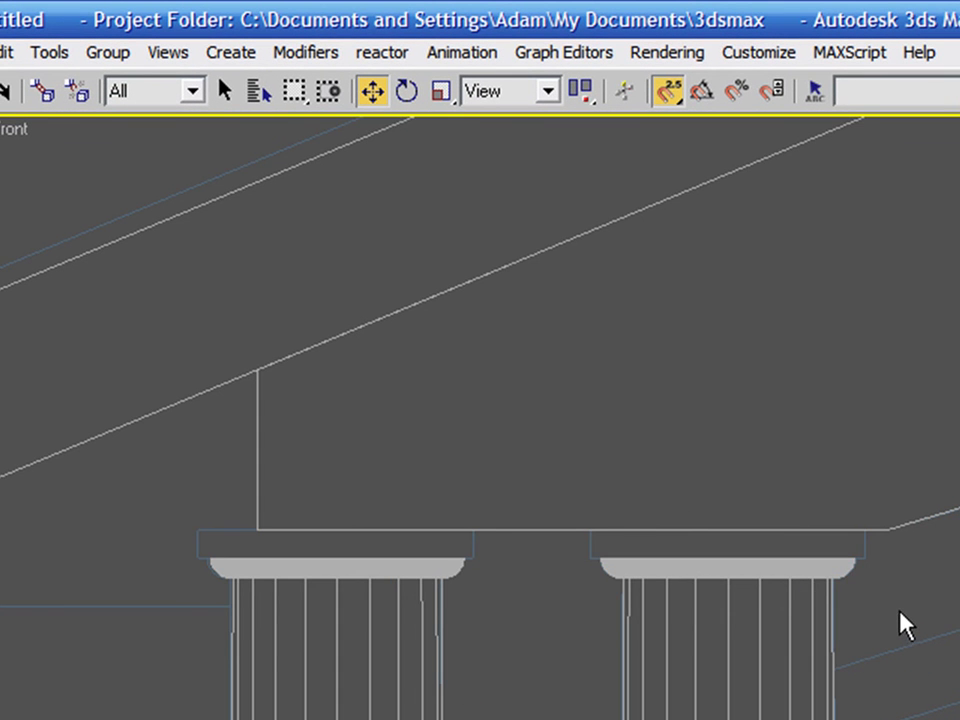